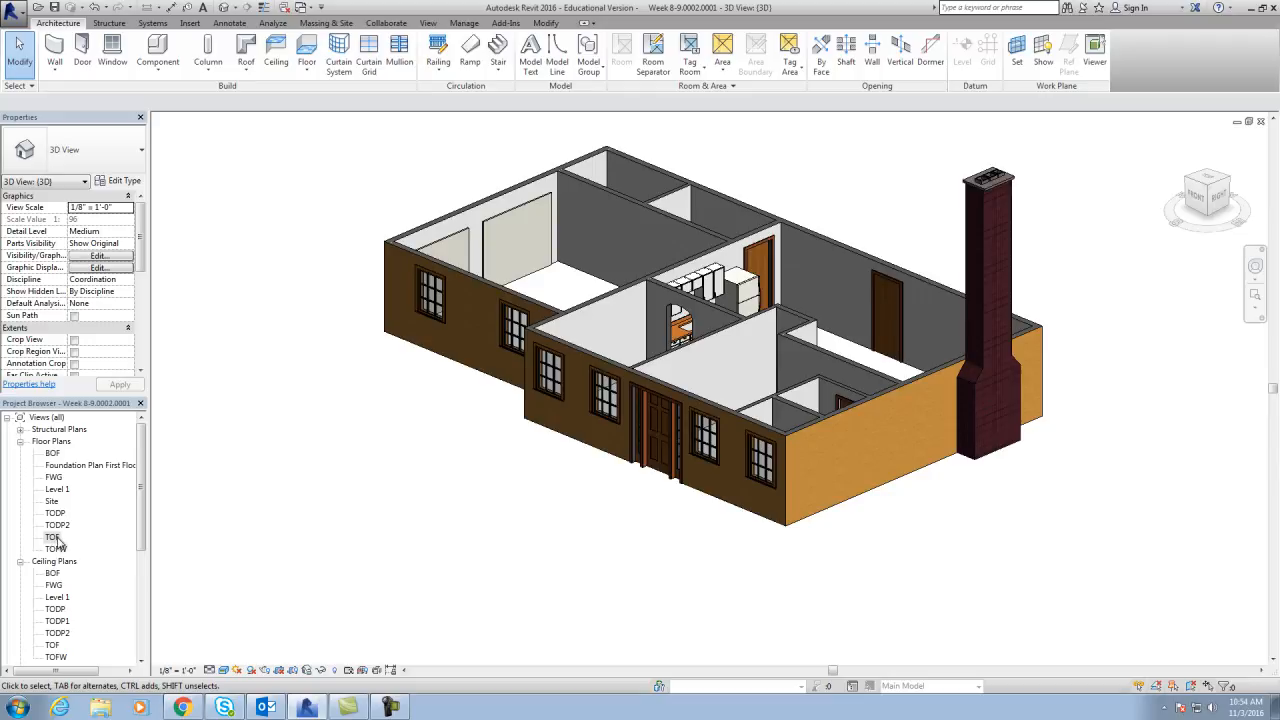
- Open the TOF floor plan and set up a new architectural wall with its top constraint up to level TOFW
double_click(53, 538)
middle_drag(578, 441, 634, 503)
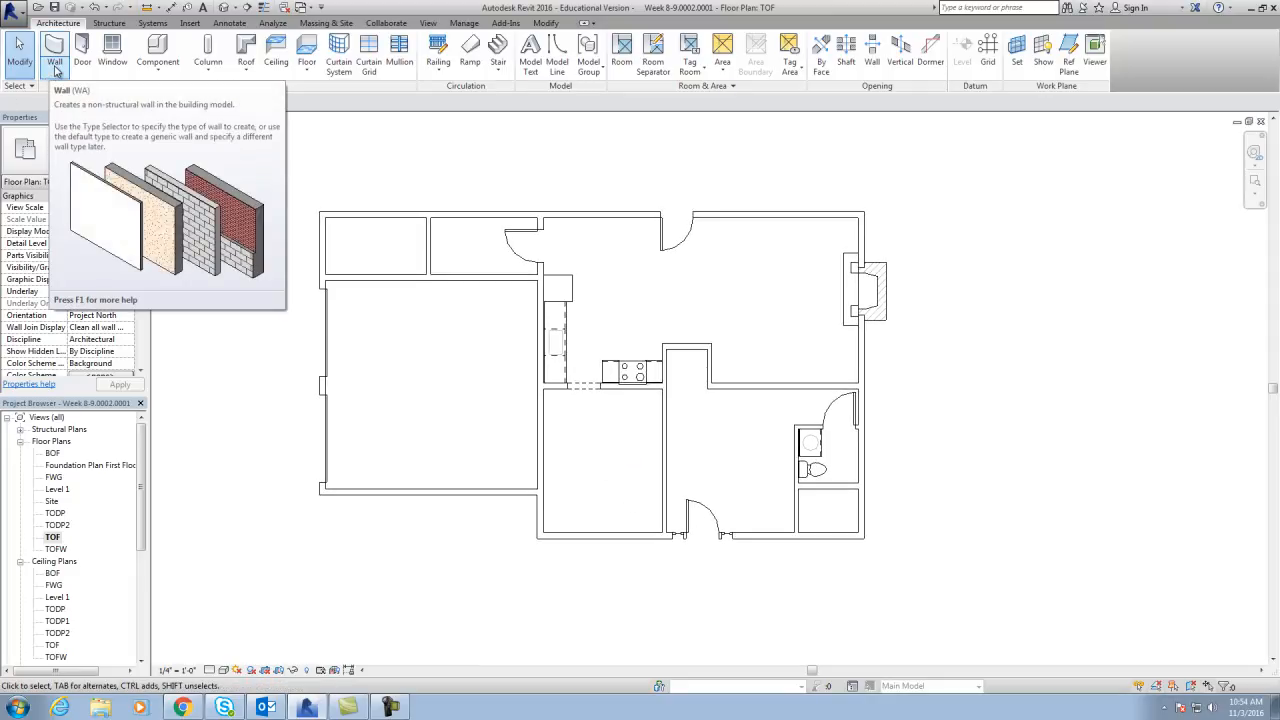
click(55, 70)
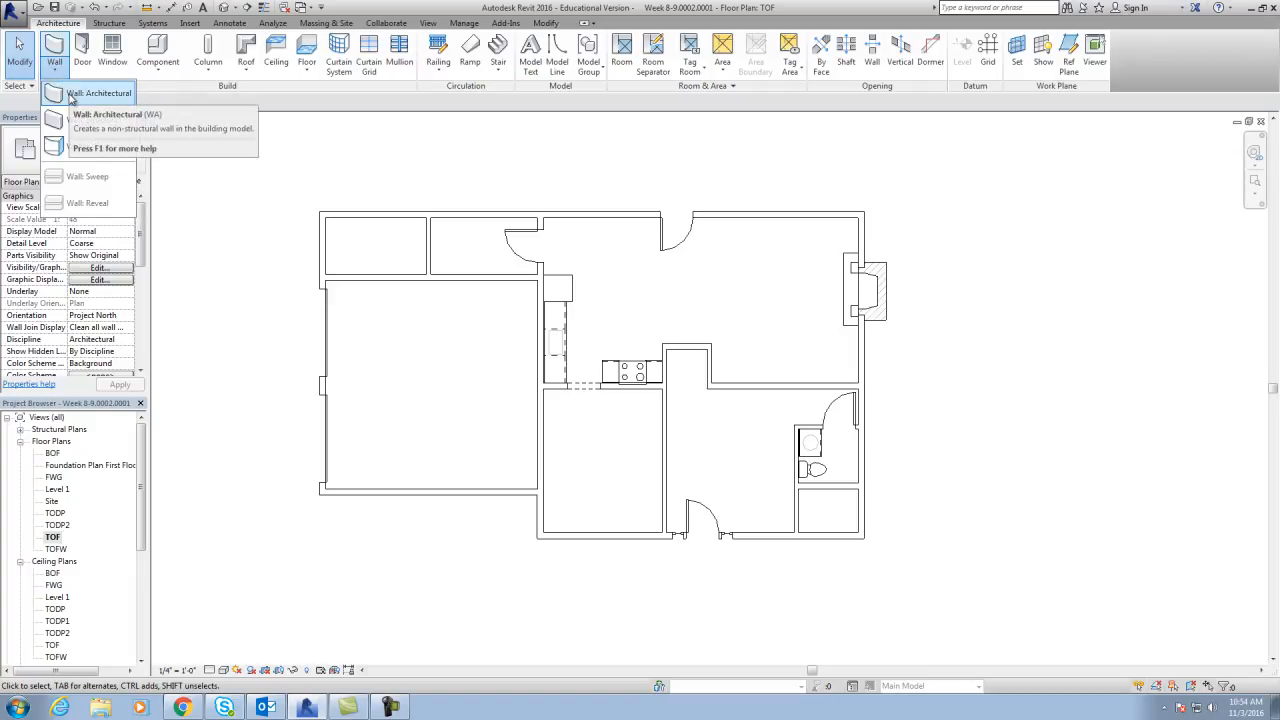
click(101, 94)
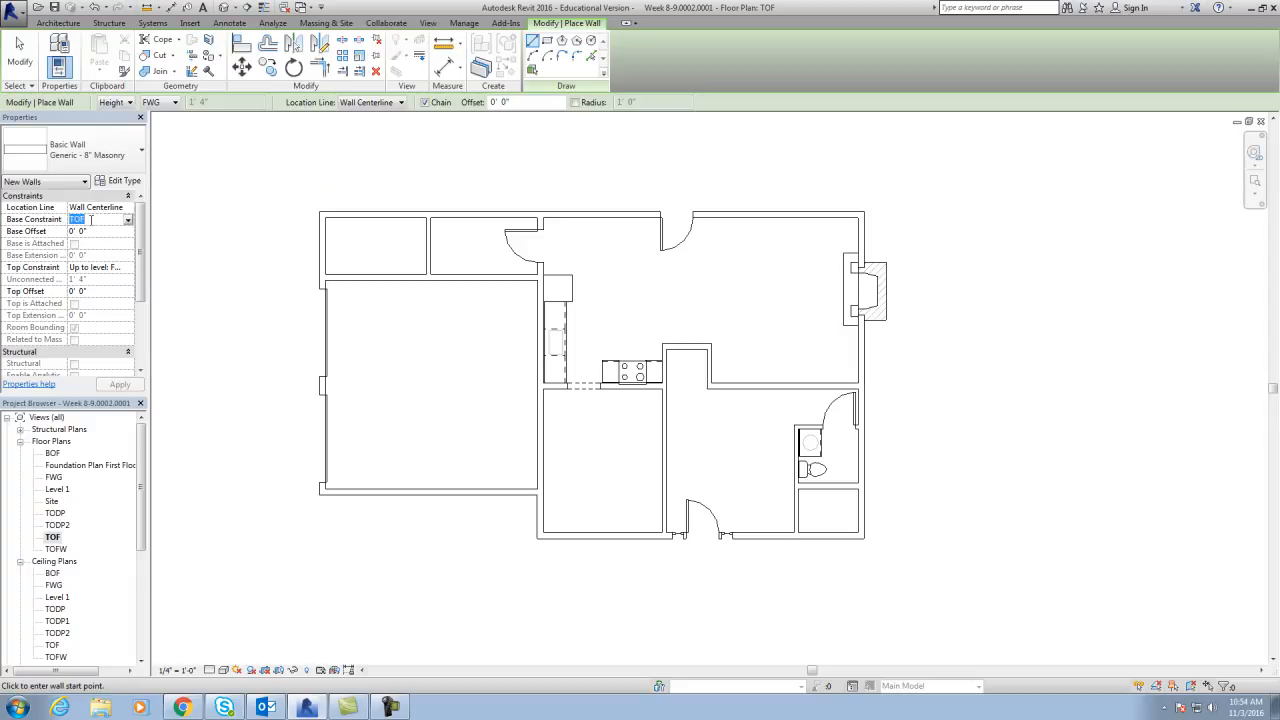
click(127, 268)
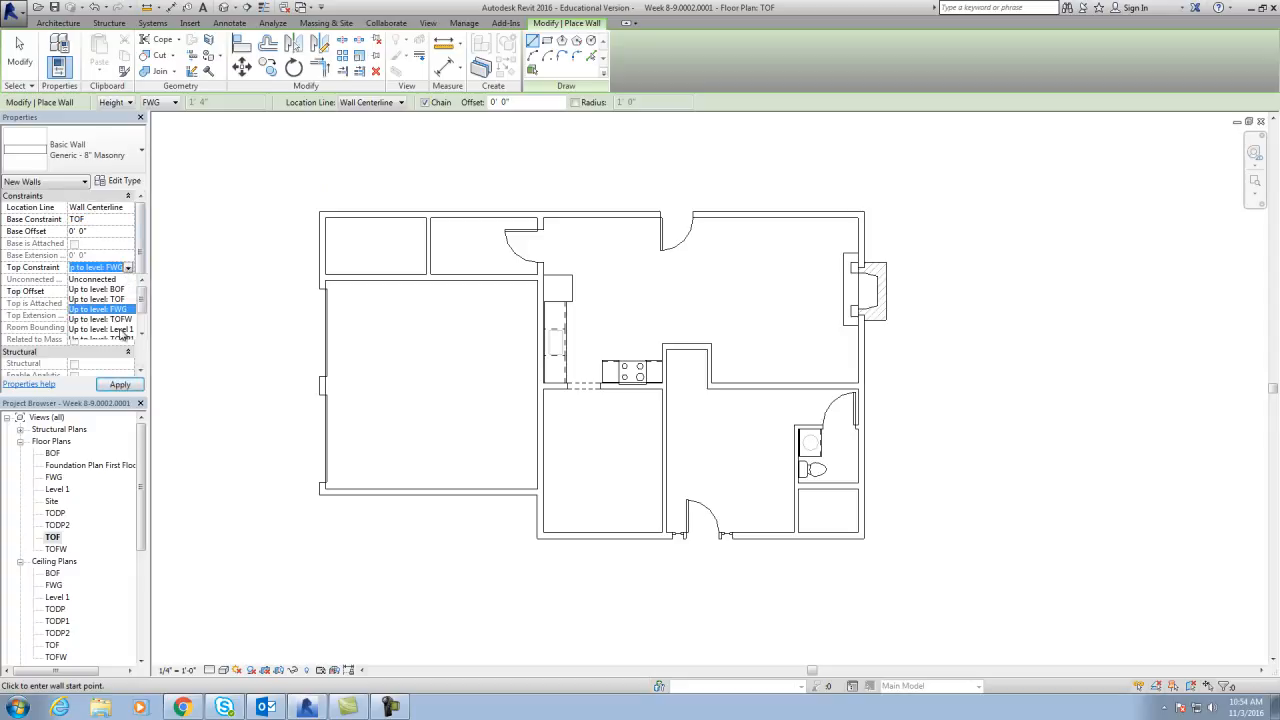
drag(143, 310, 143, 318)
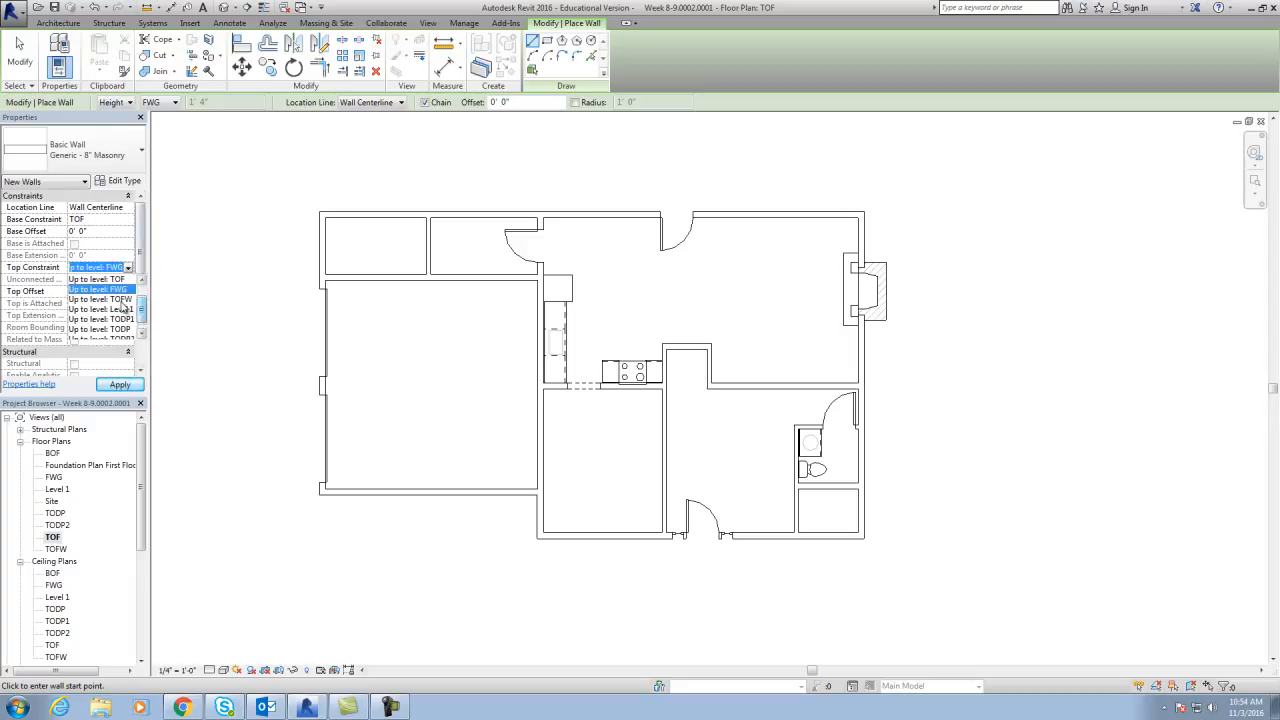
click(100, 299)
- Draw a closed, stepped loop of Generic - 8" Masonry walls around the house, about 58'-6" by 37'-6" overall
click(289, 170)
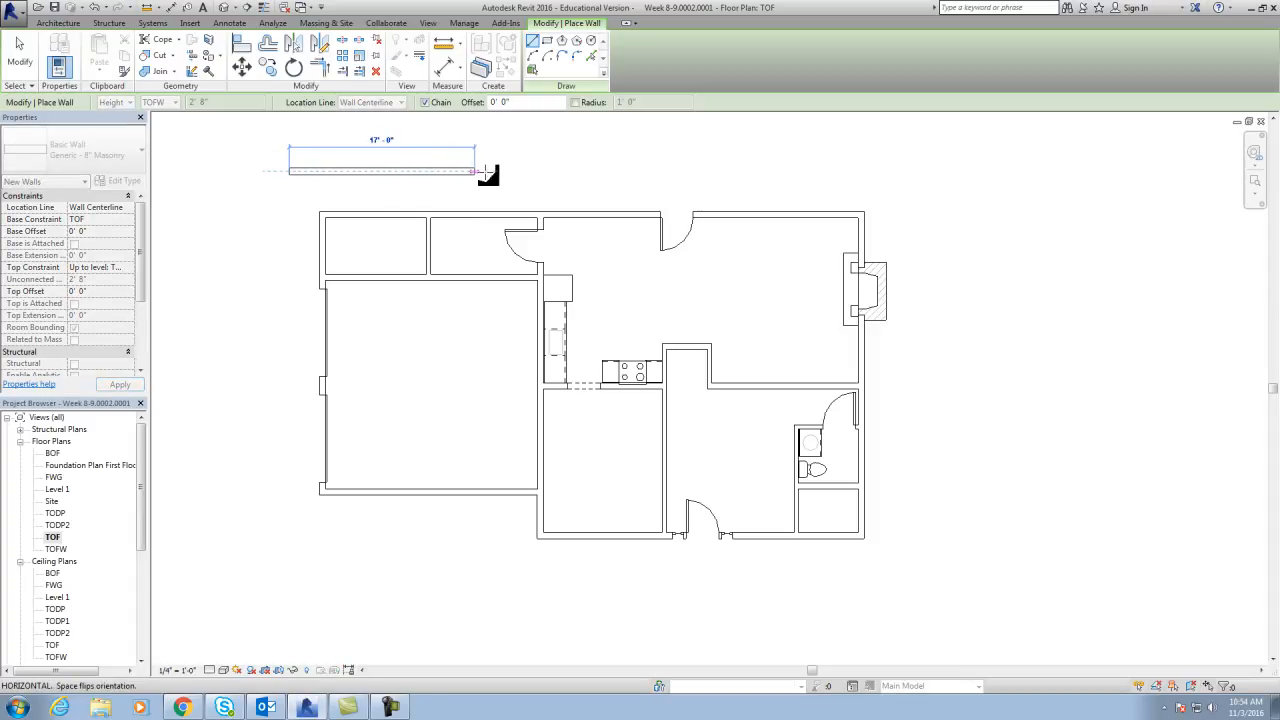
click(926, 171)
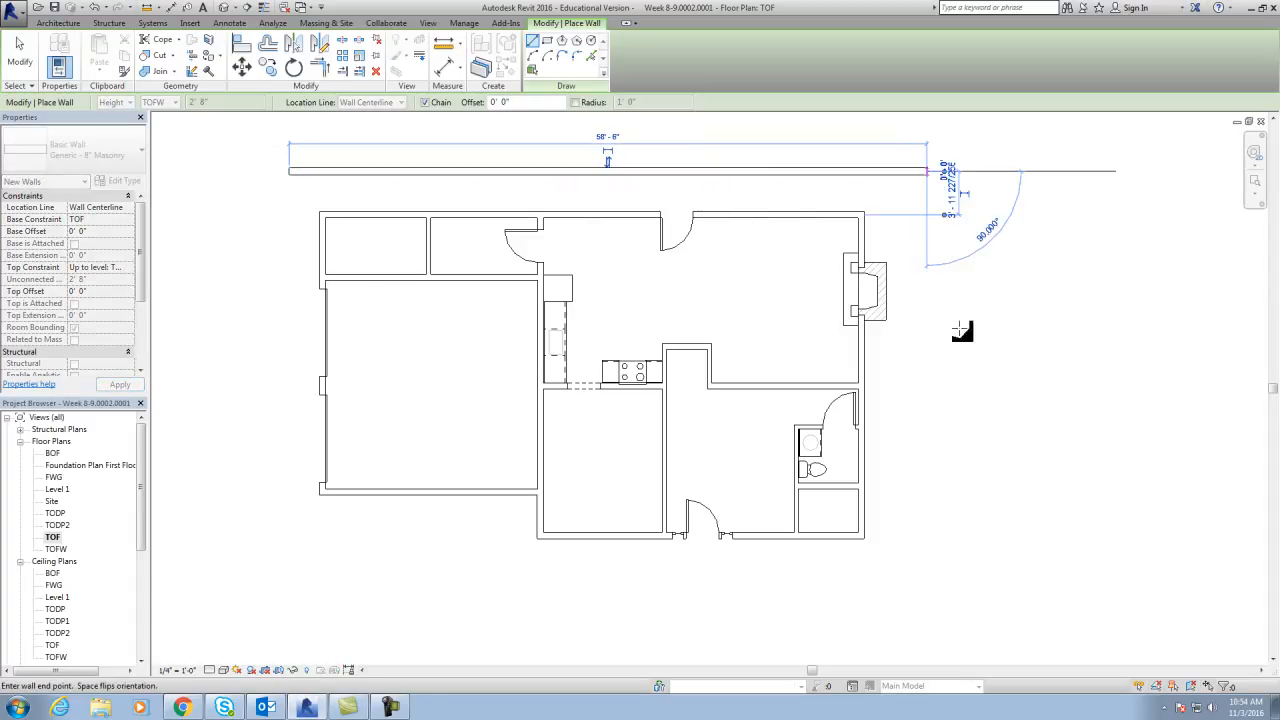
click(926, 579)
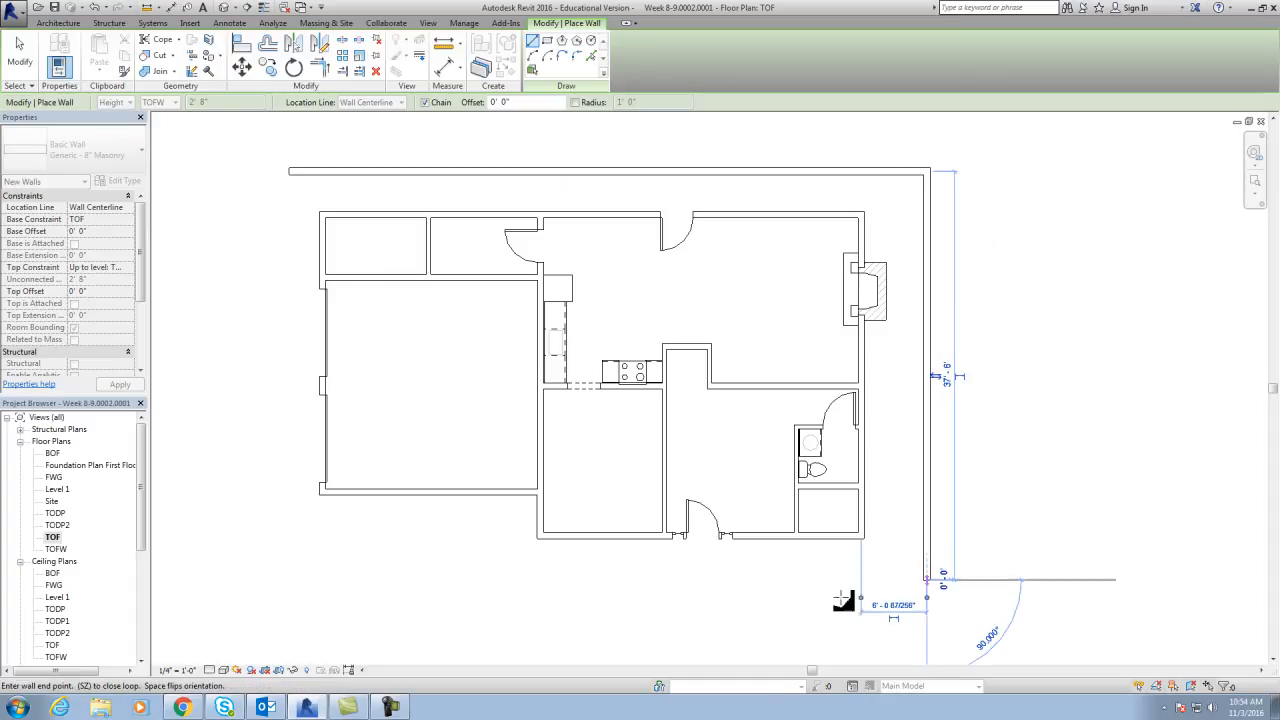
click(502, 580)
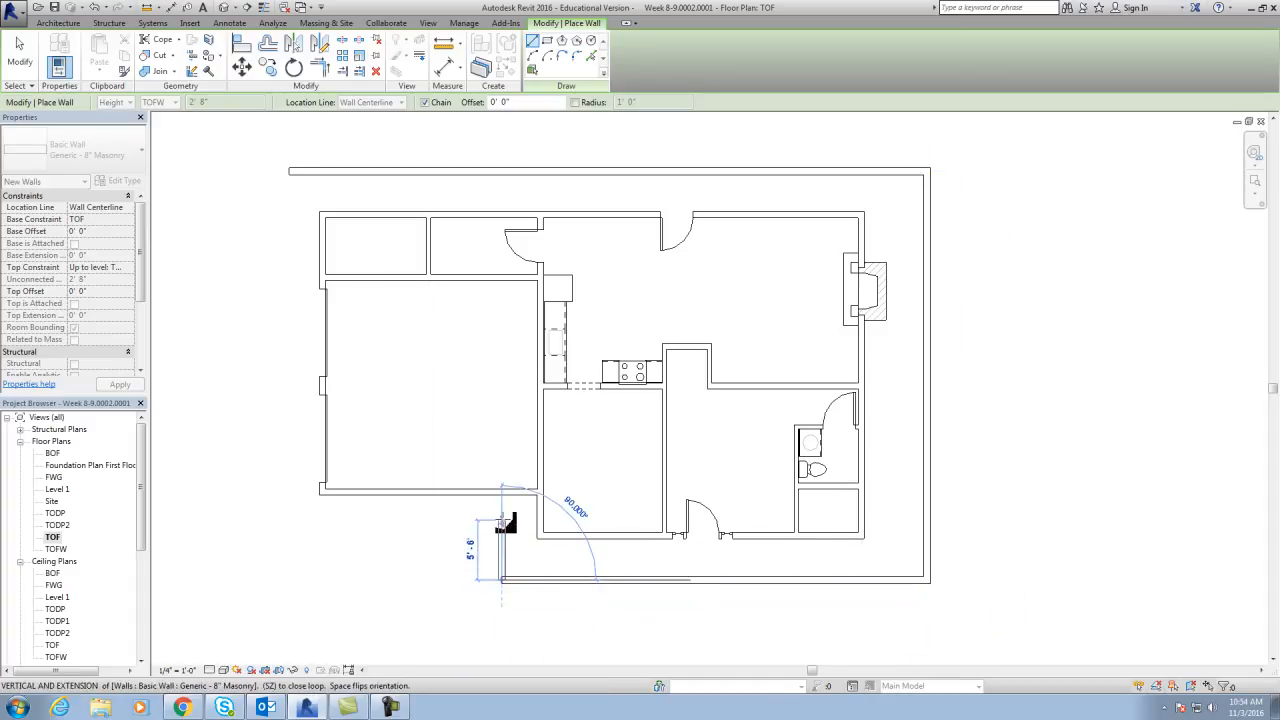
click(502, 516)
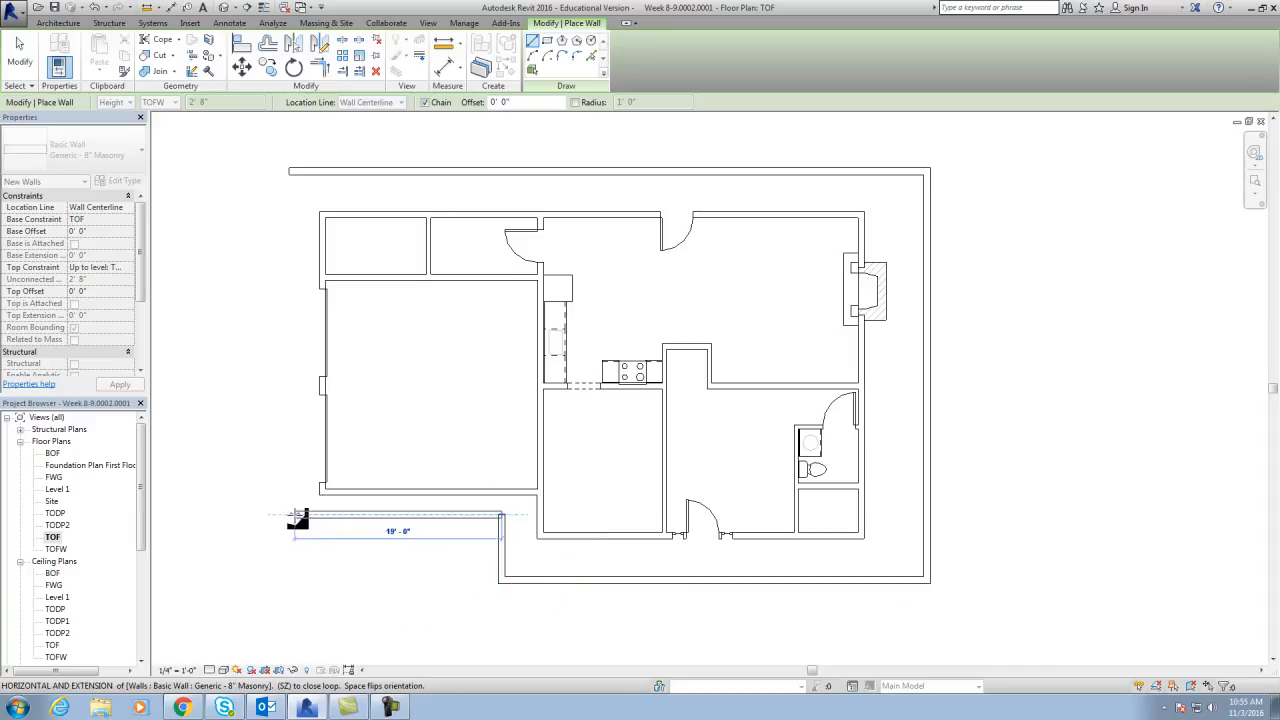
click(288, 516)
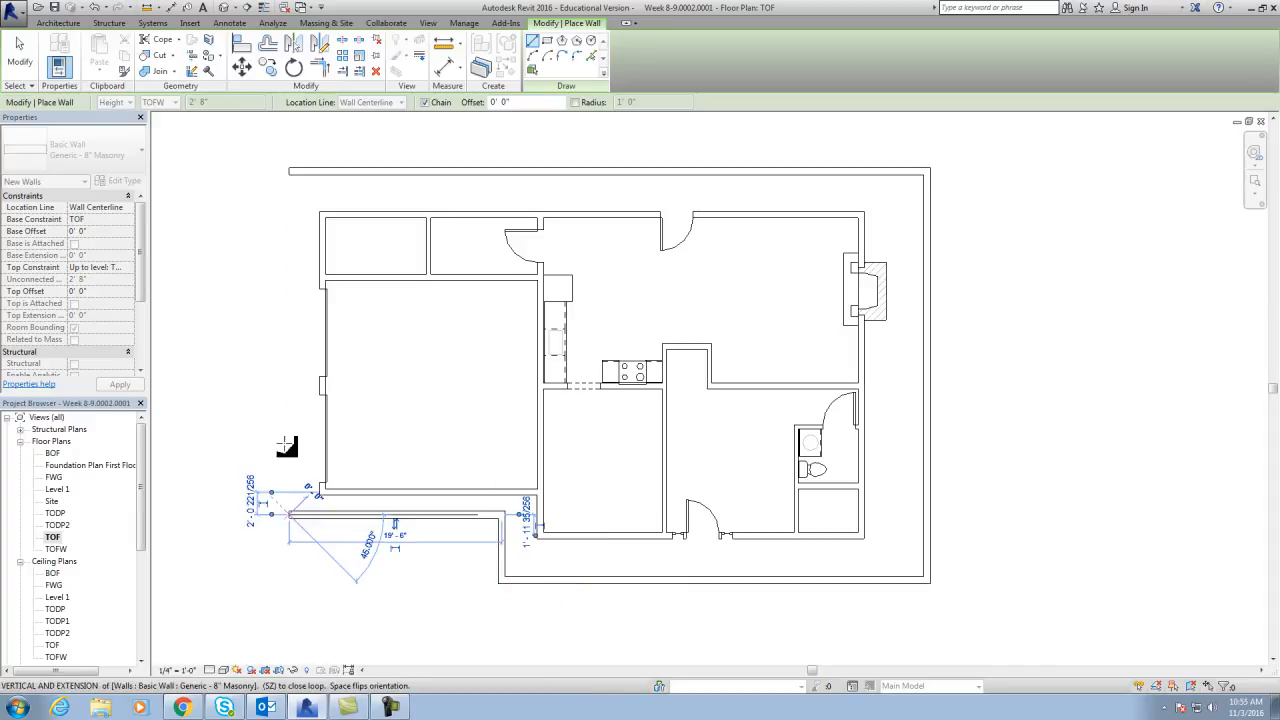
click(290, 175)
key(Escape)
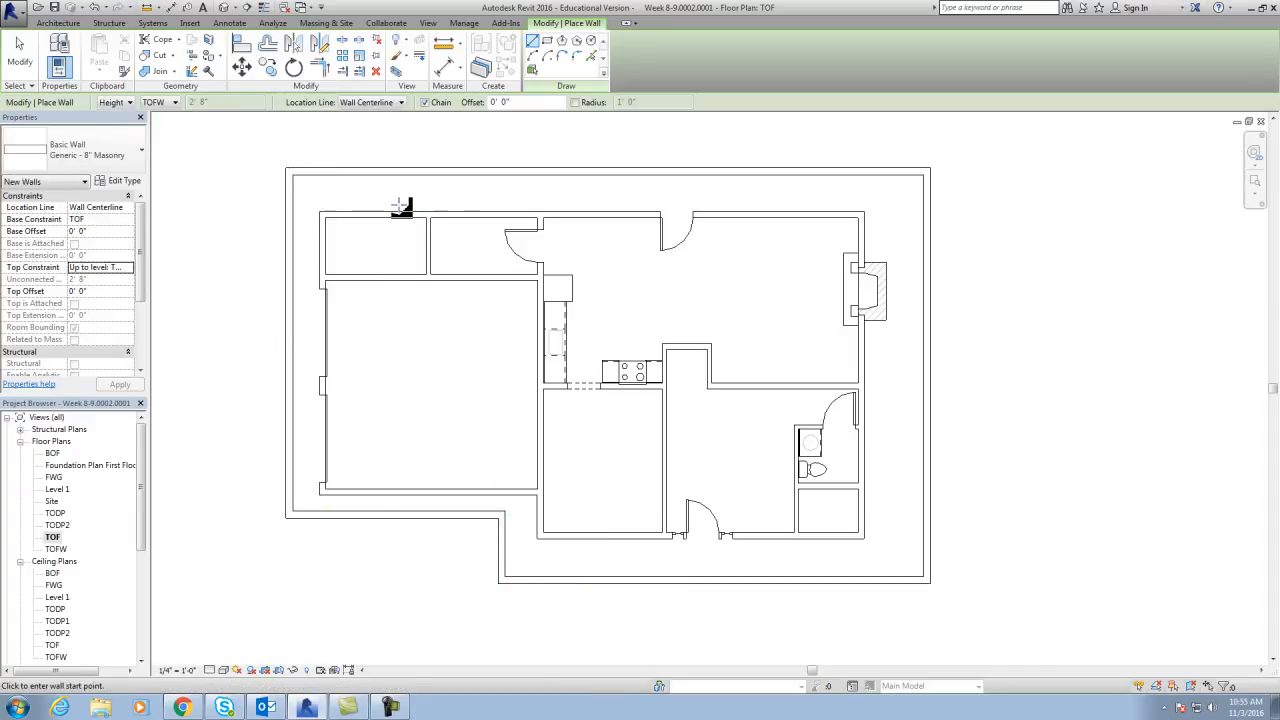
key(Escape)
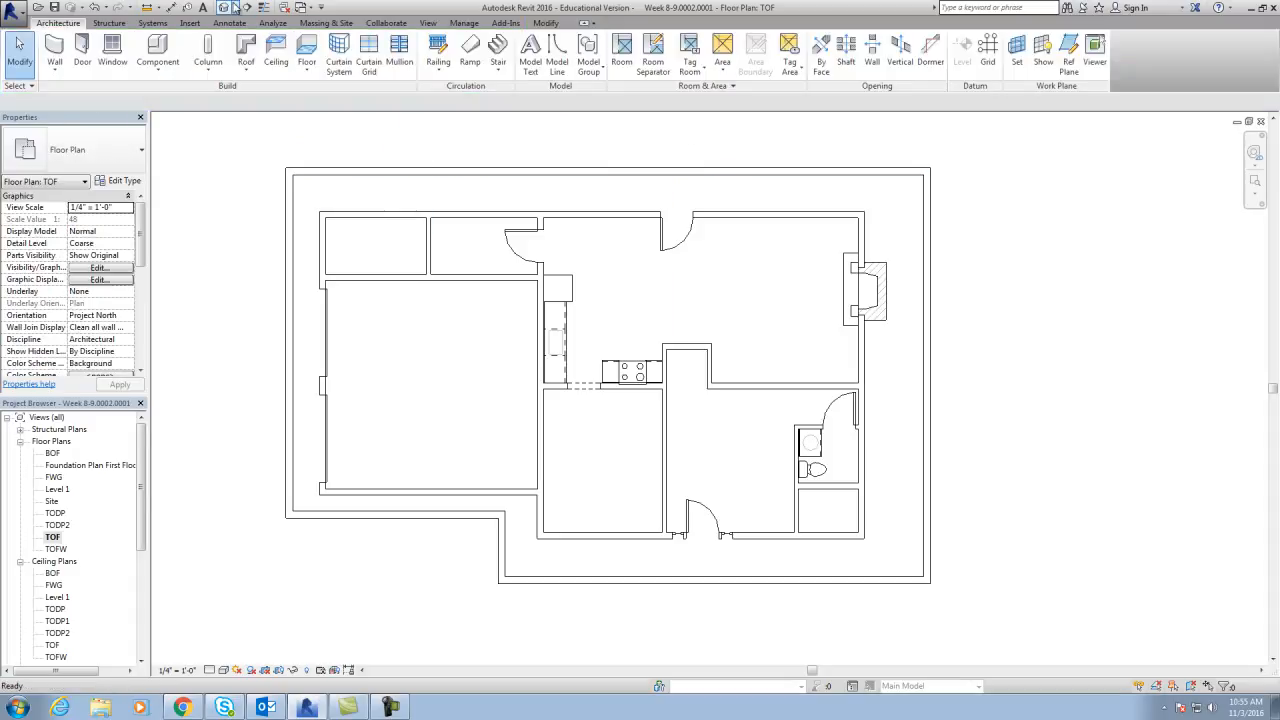
- Examine the masonry walls' height relative to the house in the 3D view, from the front and at an angle
click(226, 8)
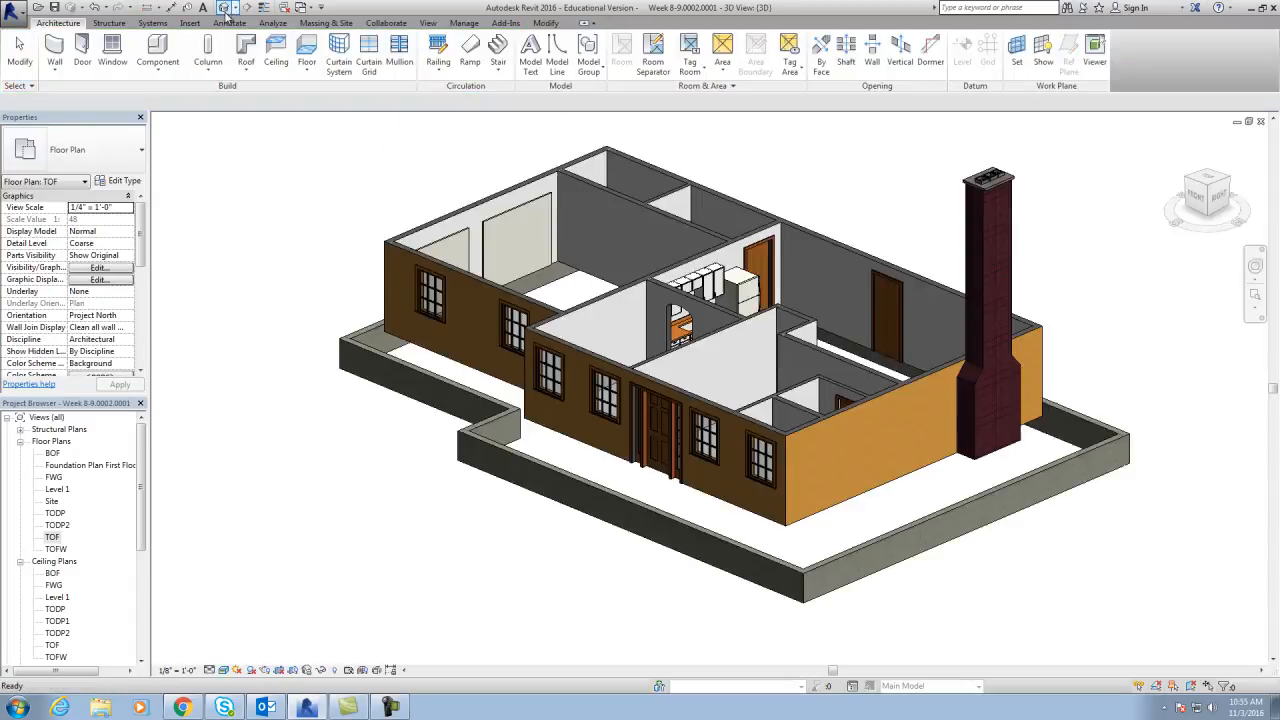
click(1200, 198)
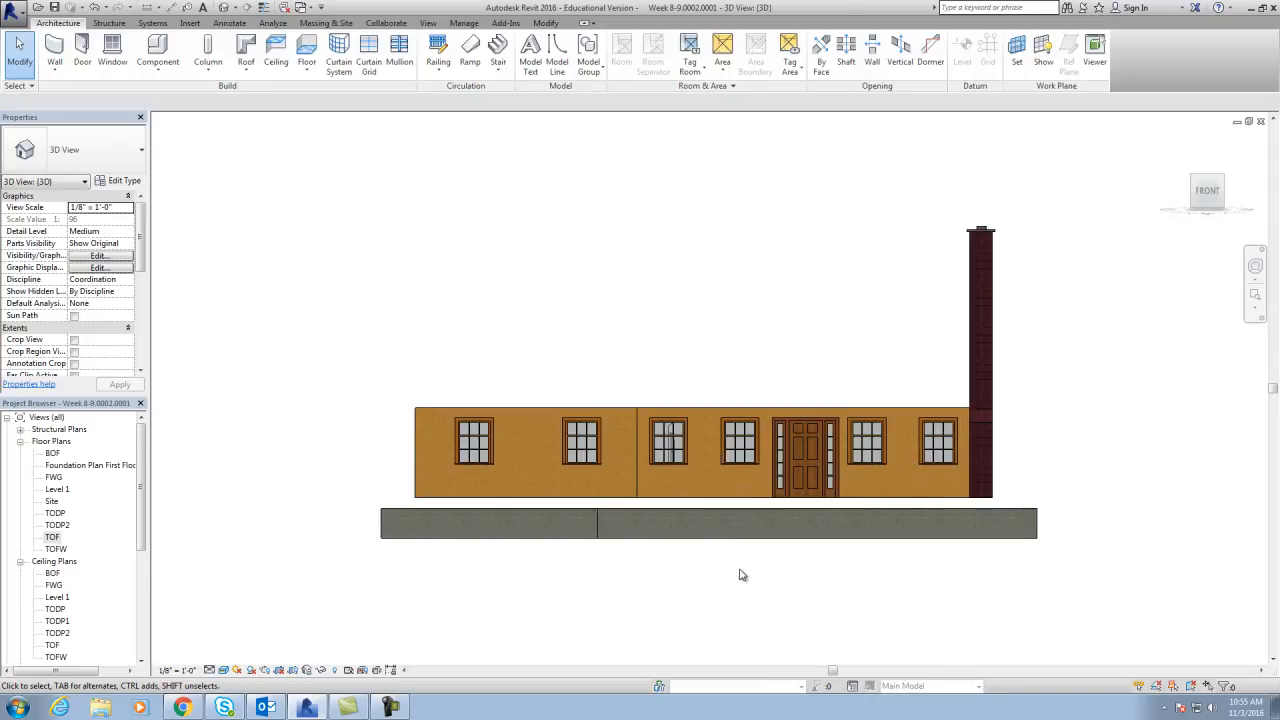
scroll(740, 572, up, 3)
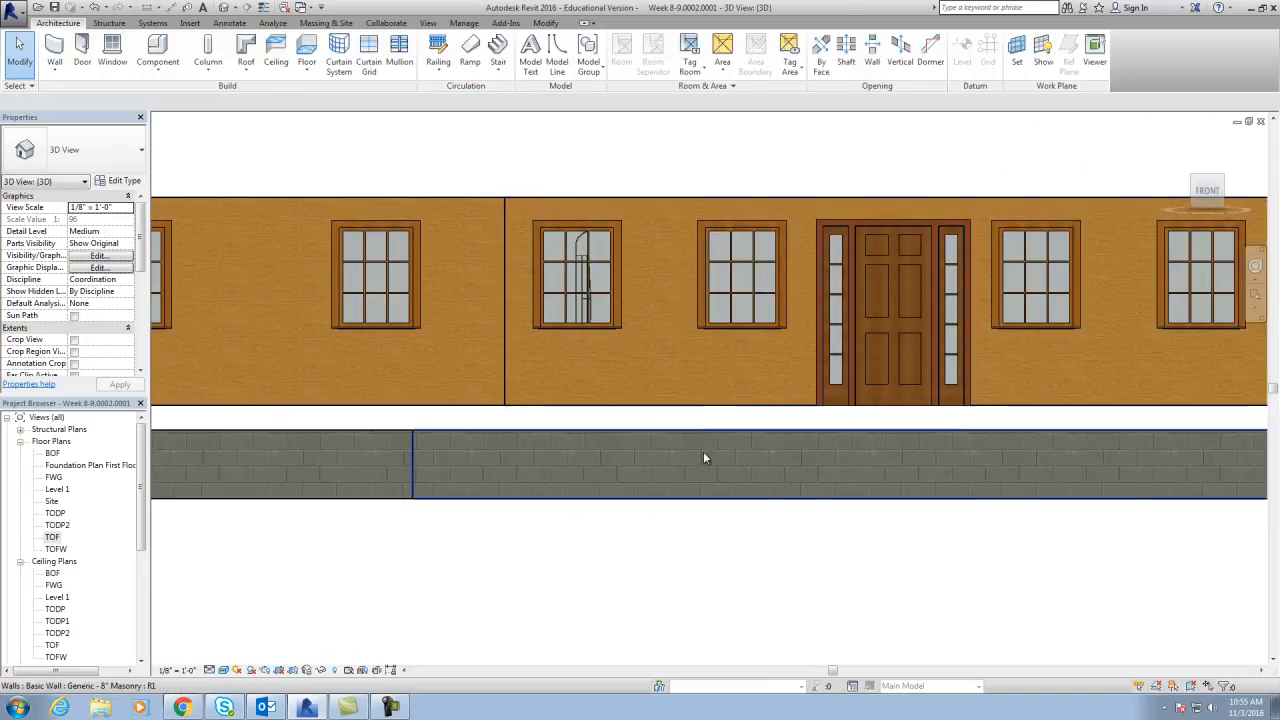
scroll(700, 506, down, 2)
scroll(630, 520, down, 1)
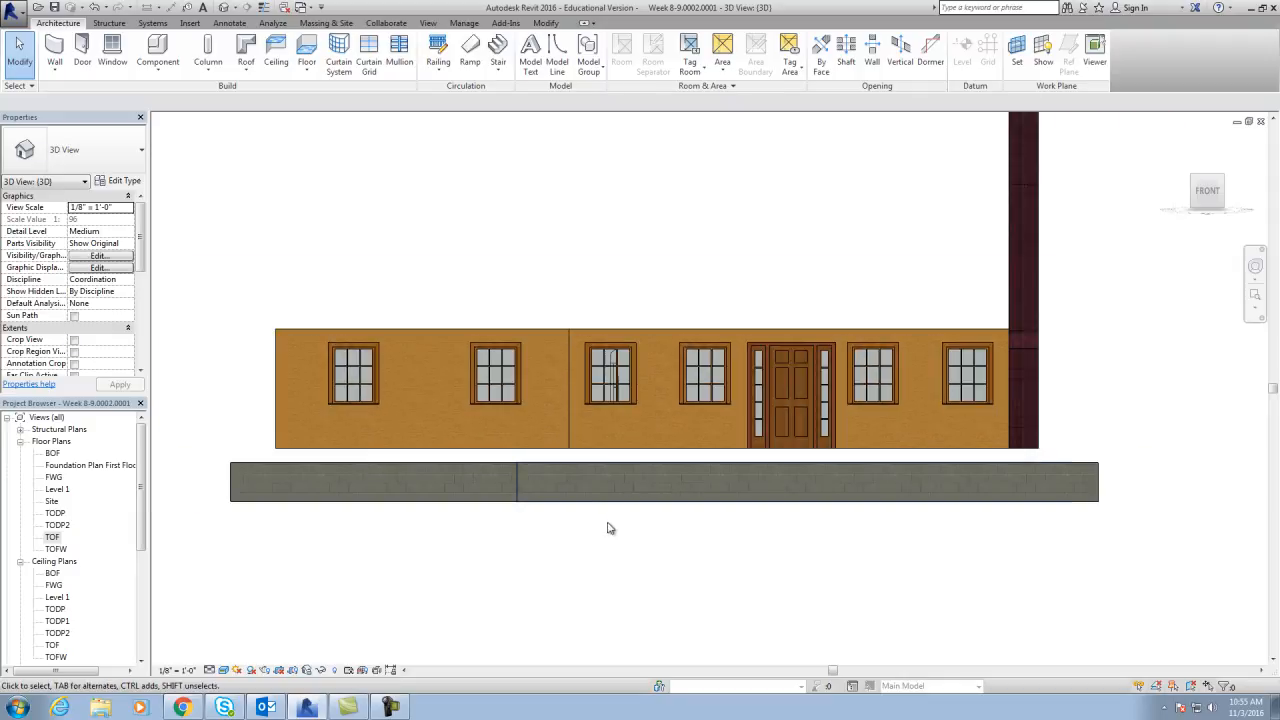
drag(1206, 192, 1186, 222)
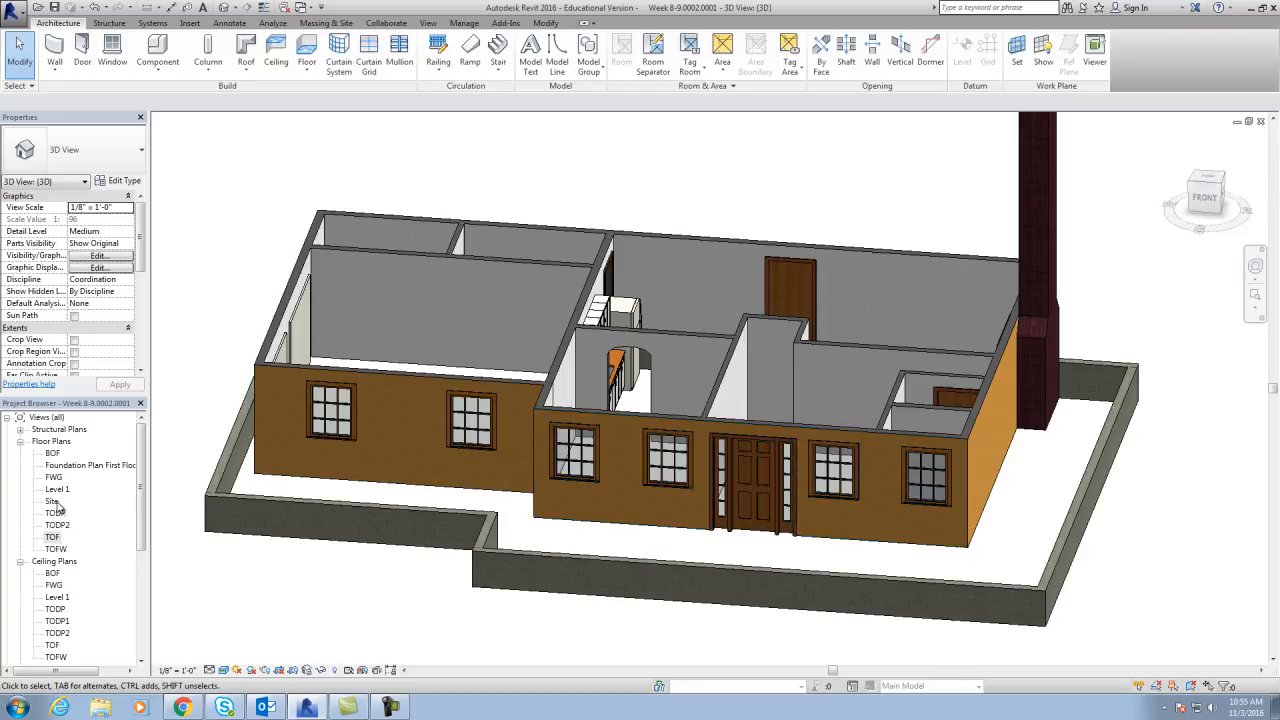
- Return to the TOF floor plan and set its detail level to Fine
double_click(54, 537)
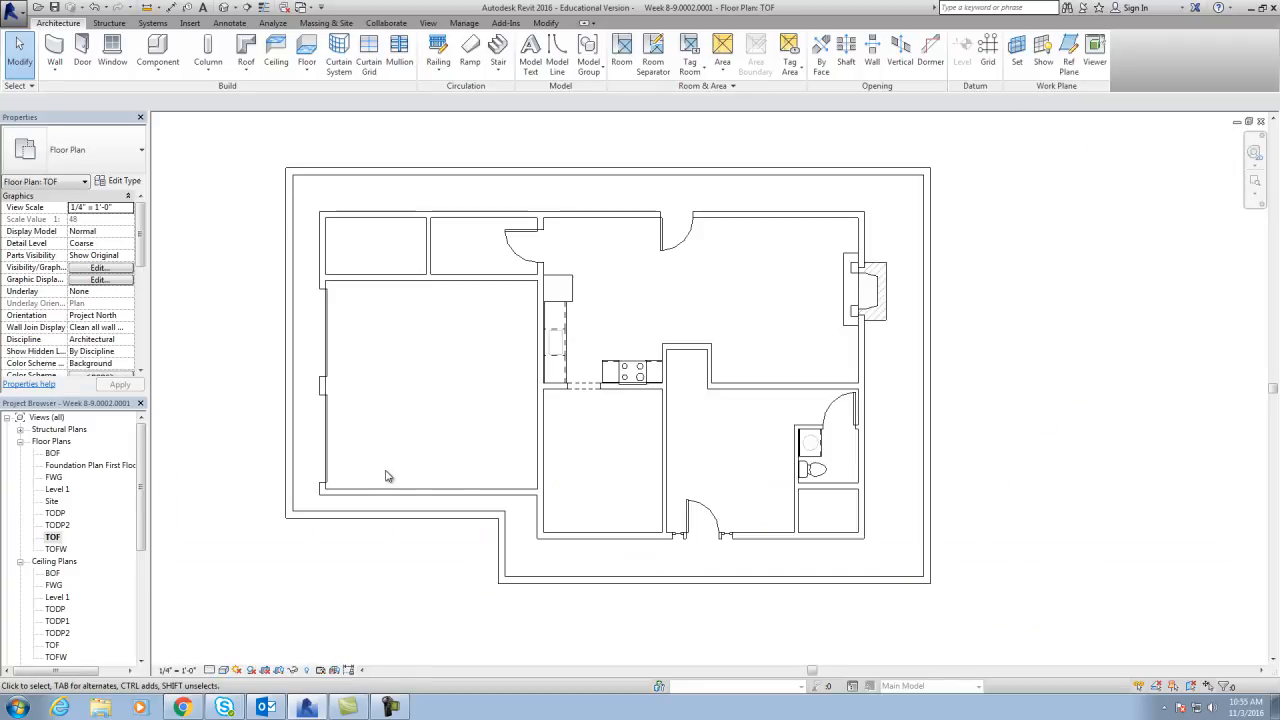
scroll(510, 566, up, 1)
middle_drag(538, 551, 488, 550)
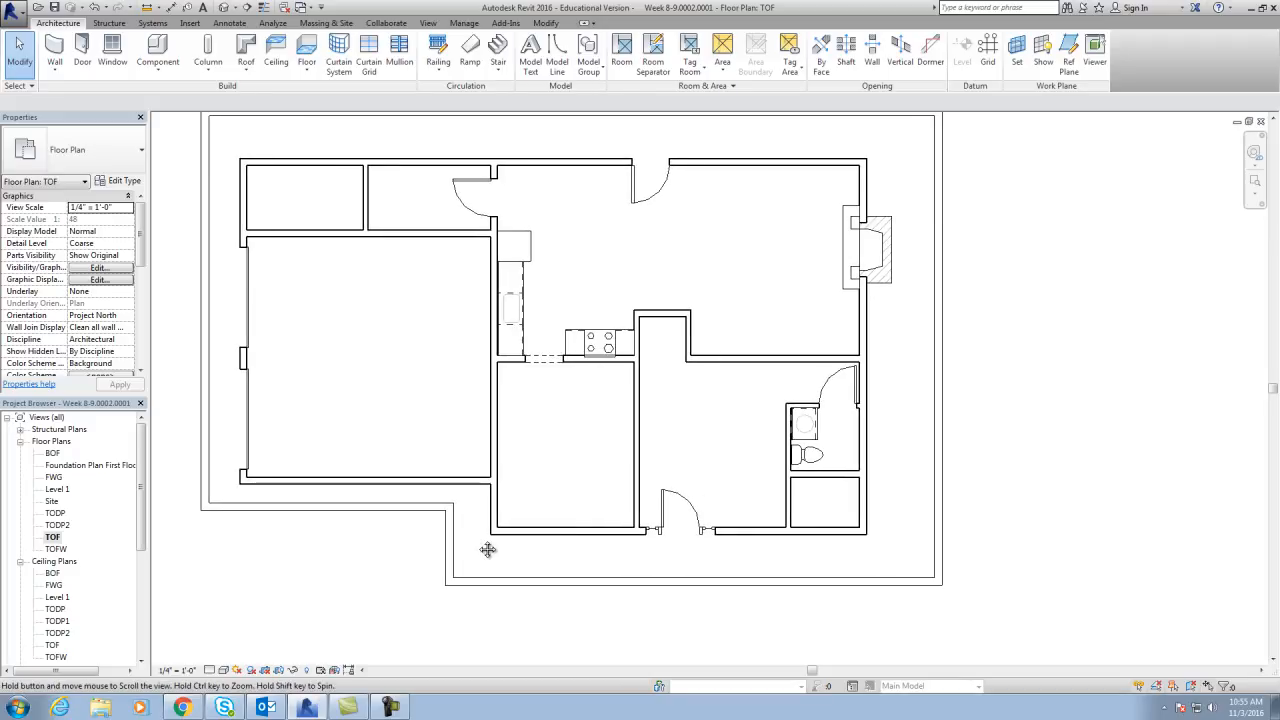
middle_drag(369, 165, 396, 177)
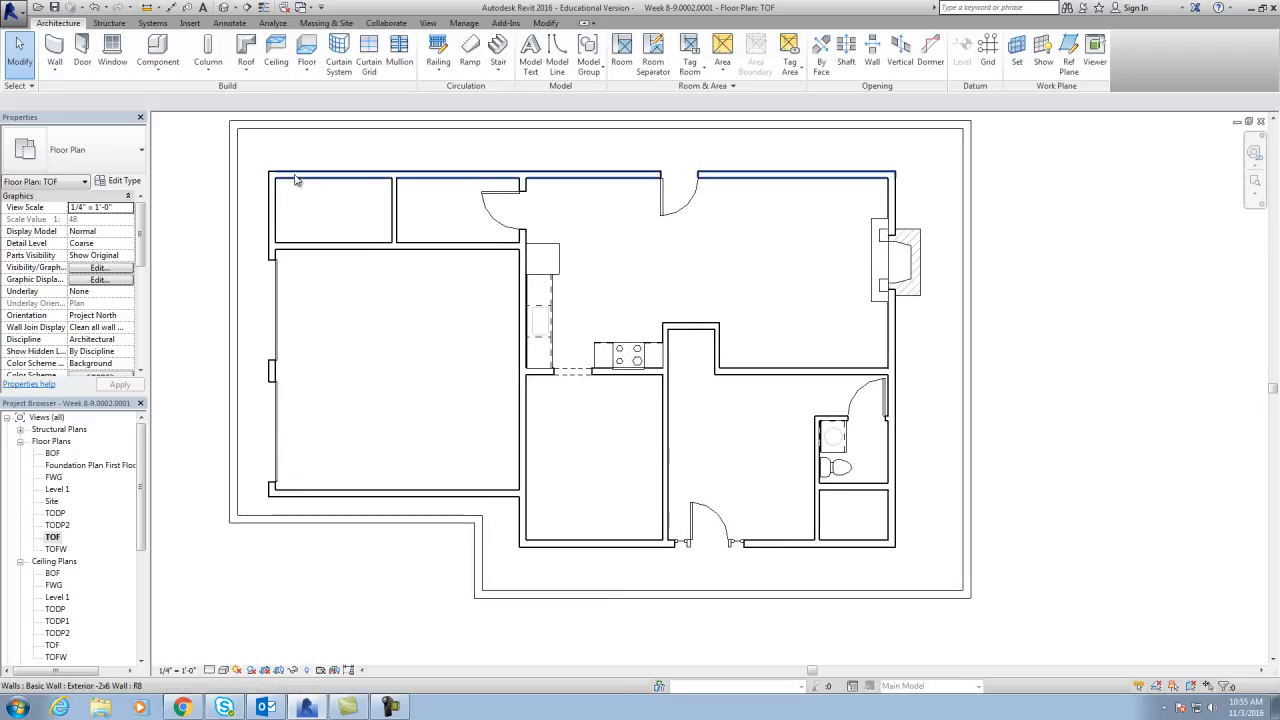
scroll(349, 322, up, 1)
scroll(322, 411, down, 1)
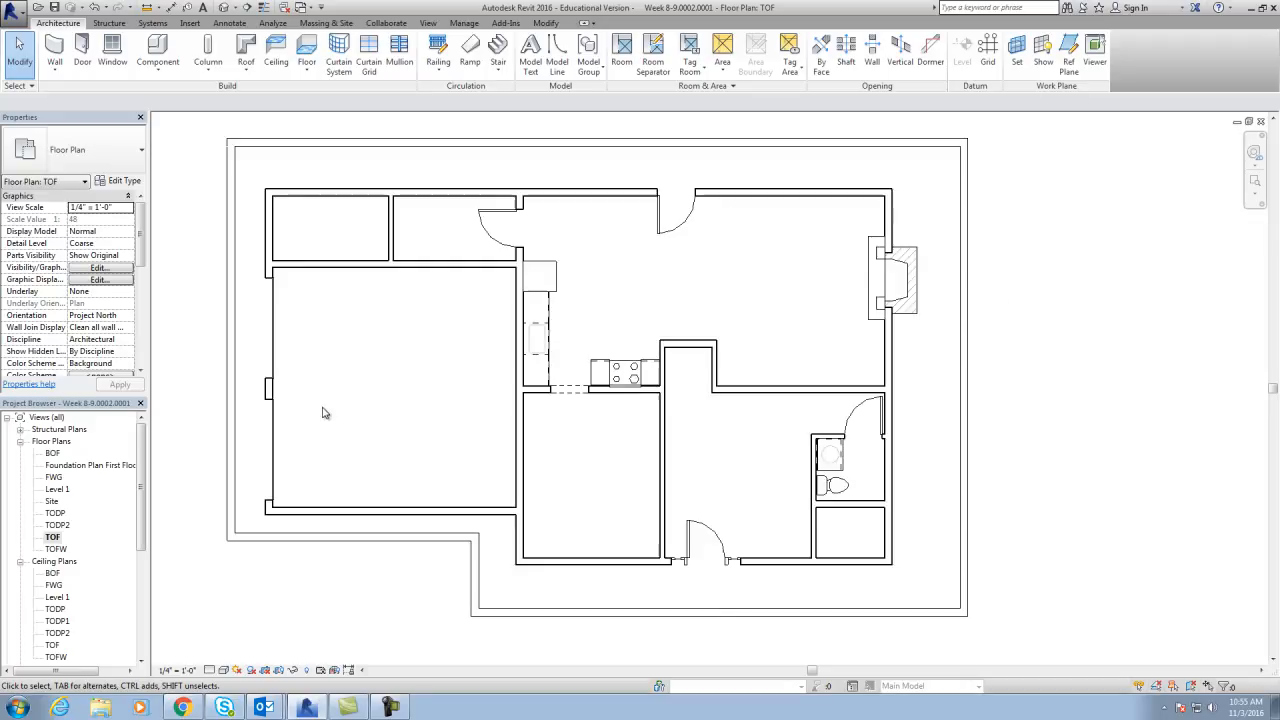
click(209, 670)
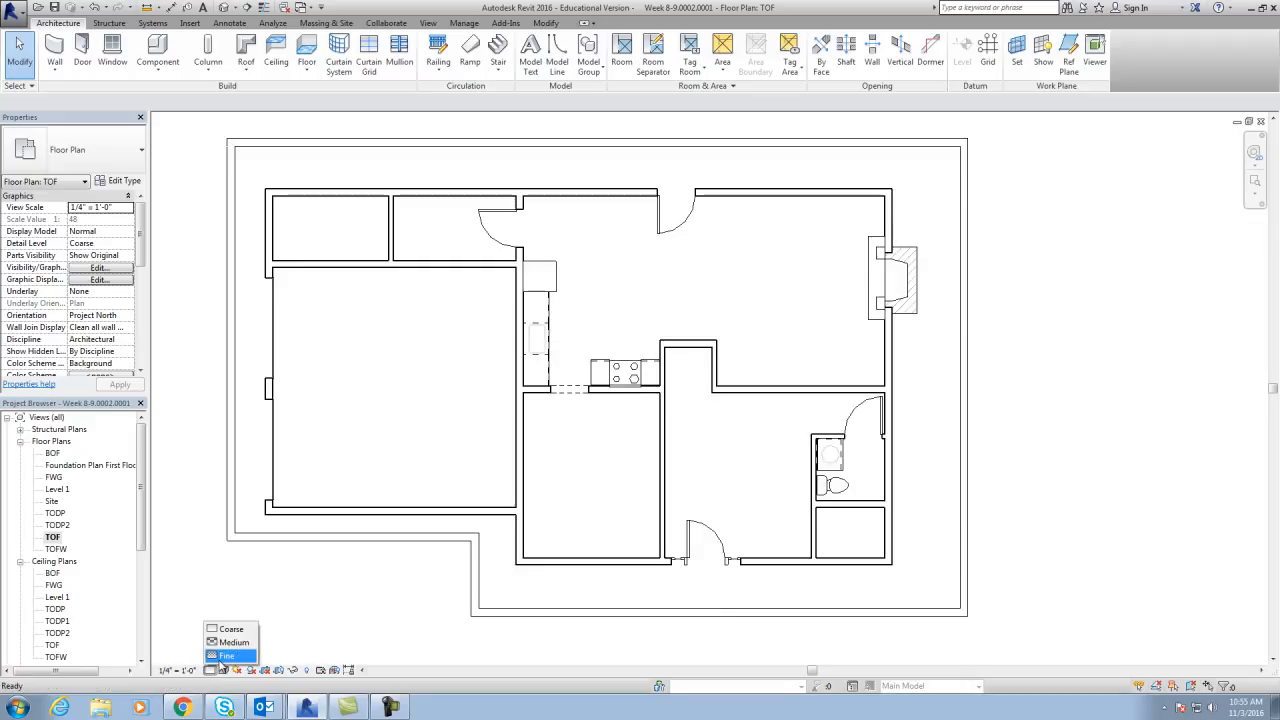
click(226, 656)
scroll(297, 175, up, 2)
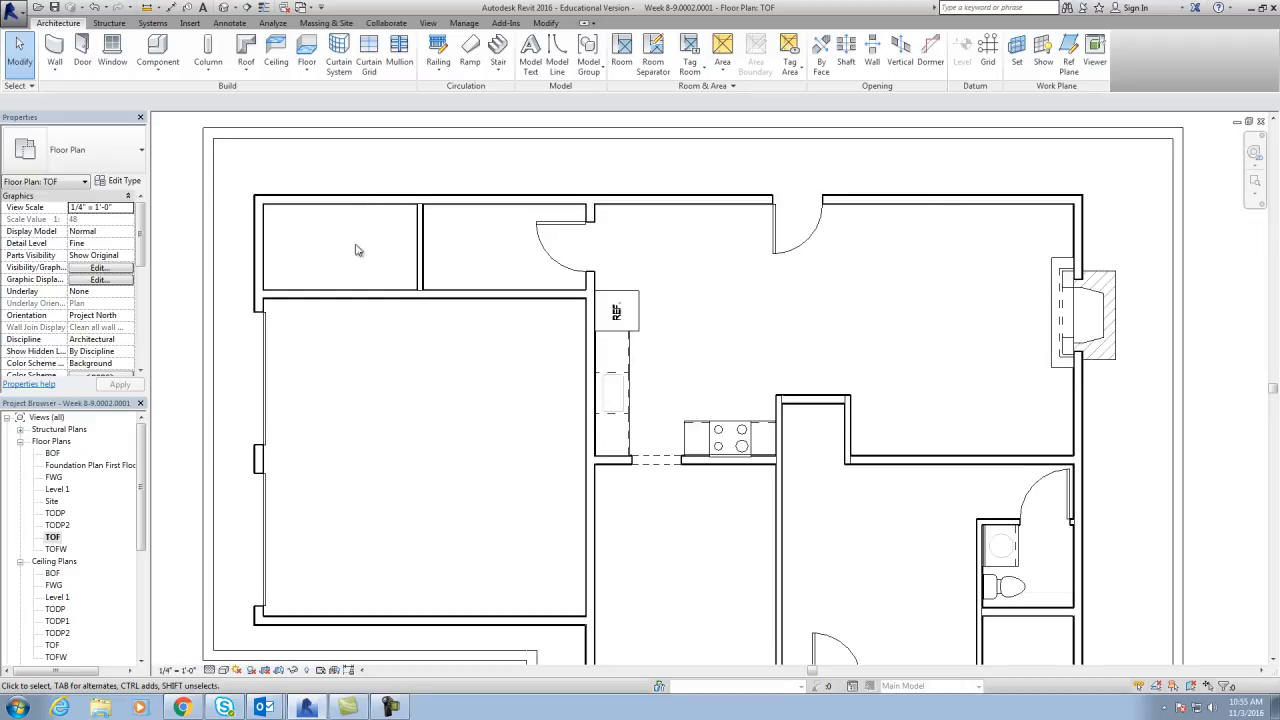
scroll(414, 162, down, 2)
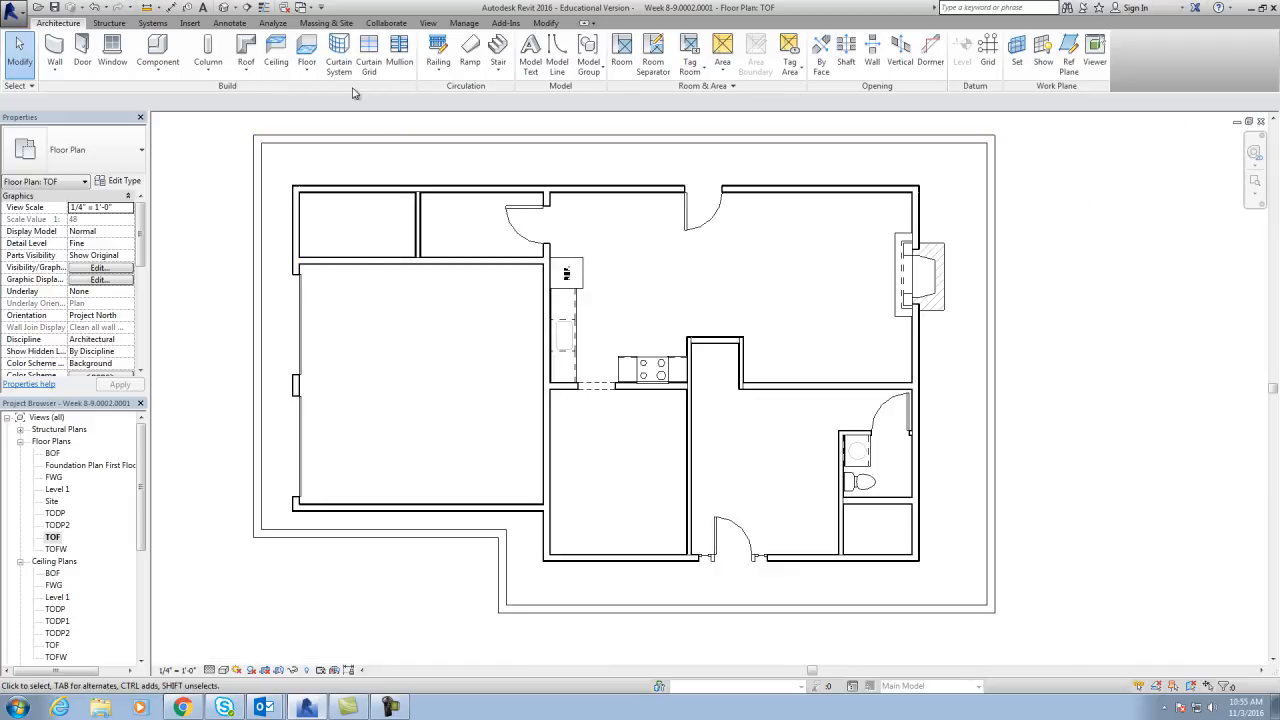
- Align the outer face of the rear masonry wall with the outer face of the house's rear exterior wall
click(547, 25)
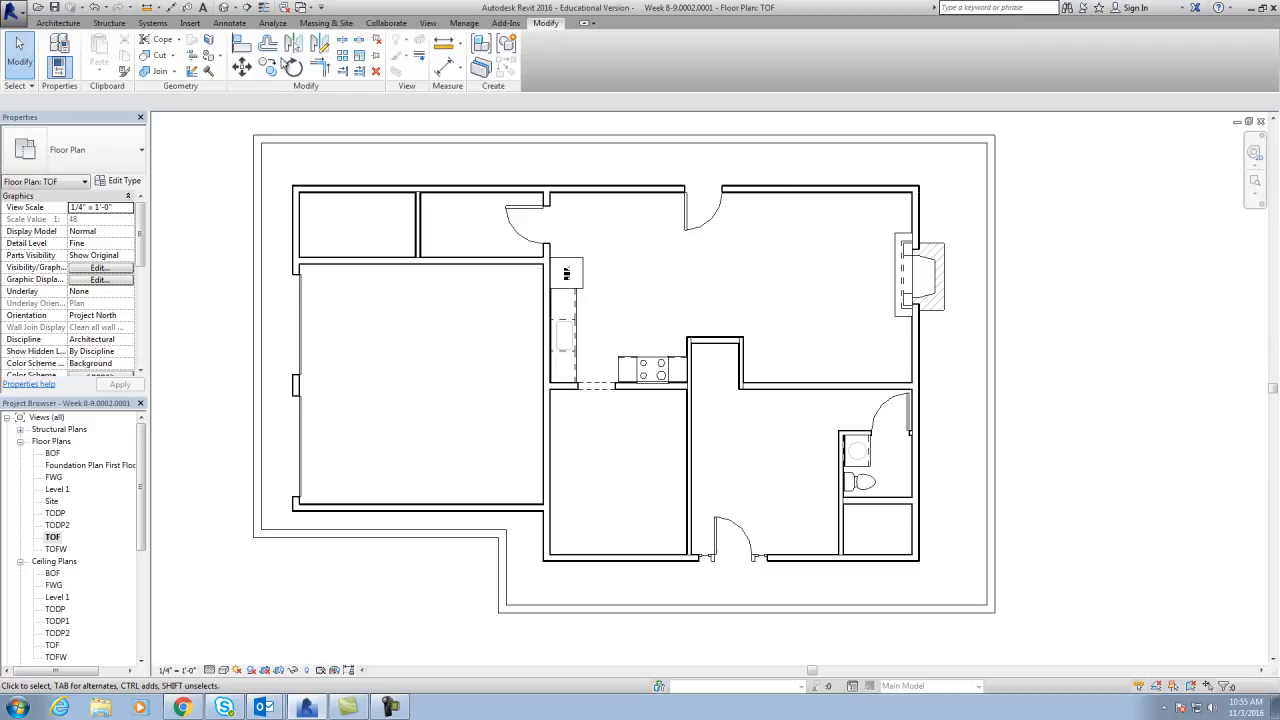
click(241, 43)
scroll(490, 200, up, 5)
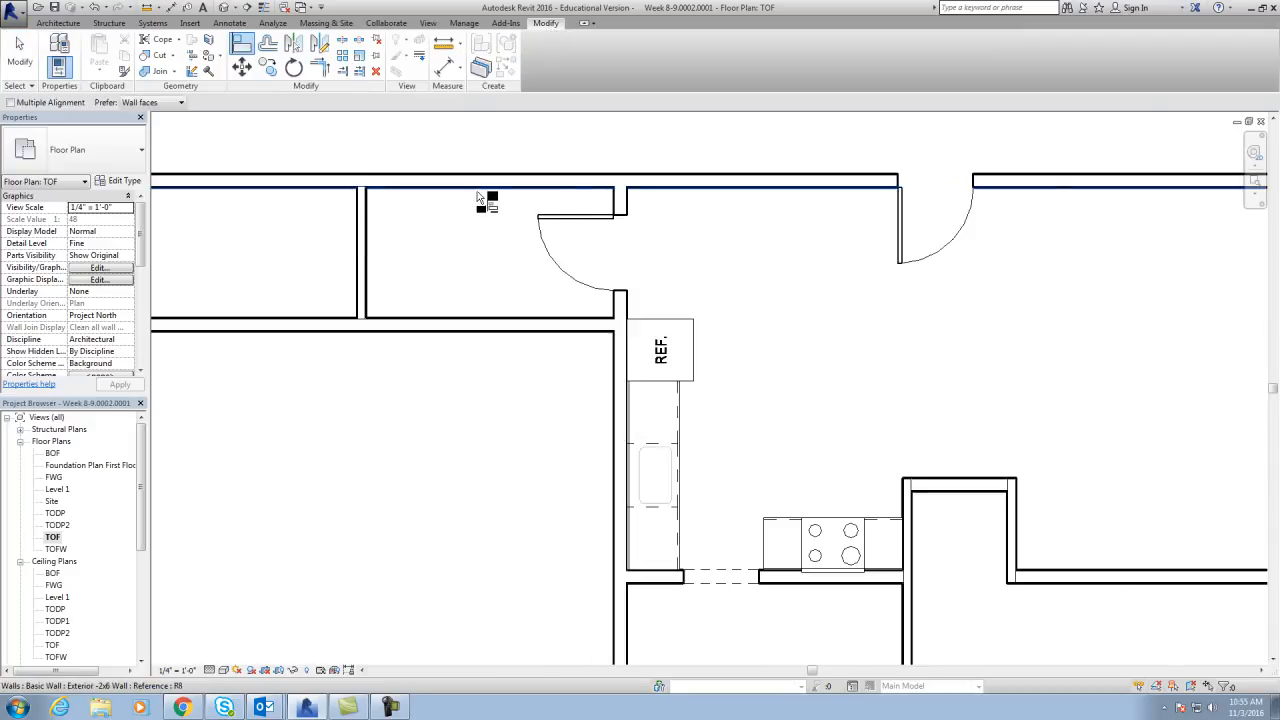
scroll(505, 180, up, 3)
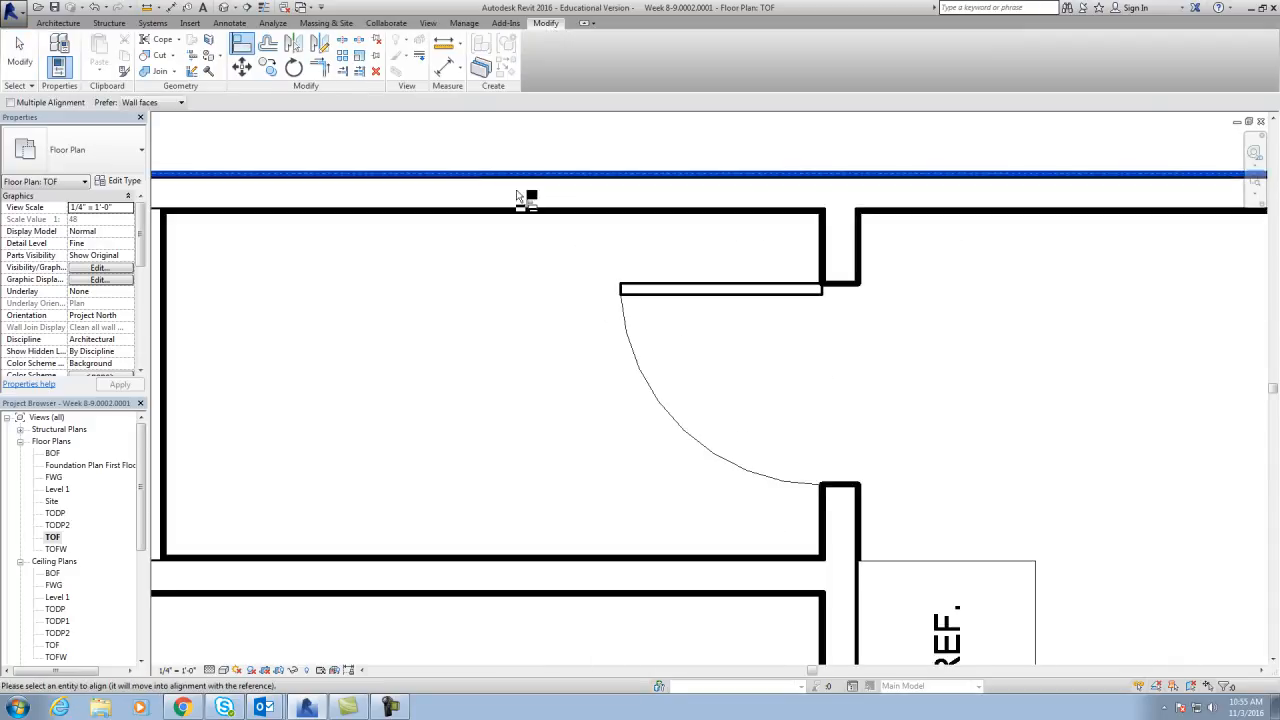
click(517, 184)
scroll(528, 214, down, 3)
scroll(530, 212, down, 2)
scroll(535, 200, down, 2)
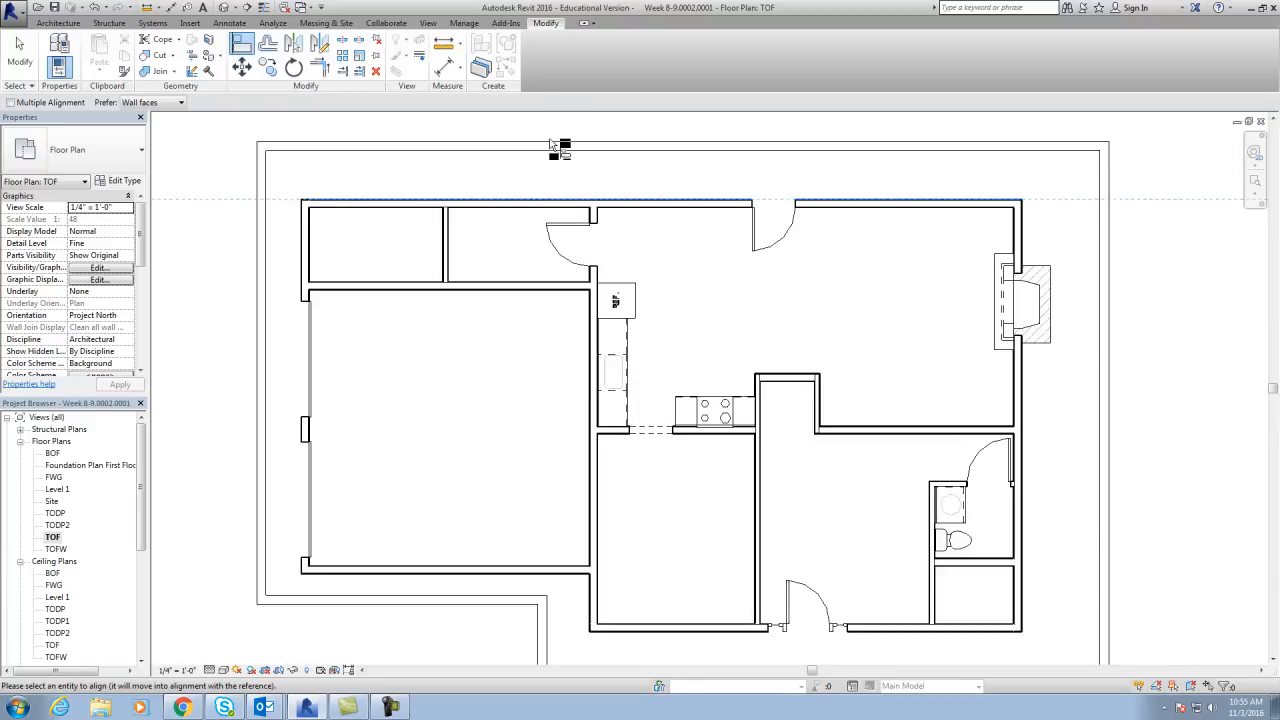
scroll(551, 140, up, 2)
click(548, 143)
scroll(550, 180, down, 2)
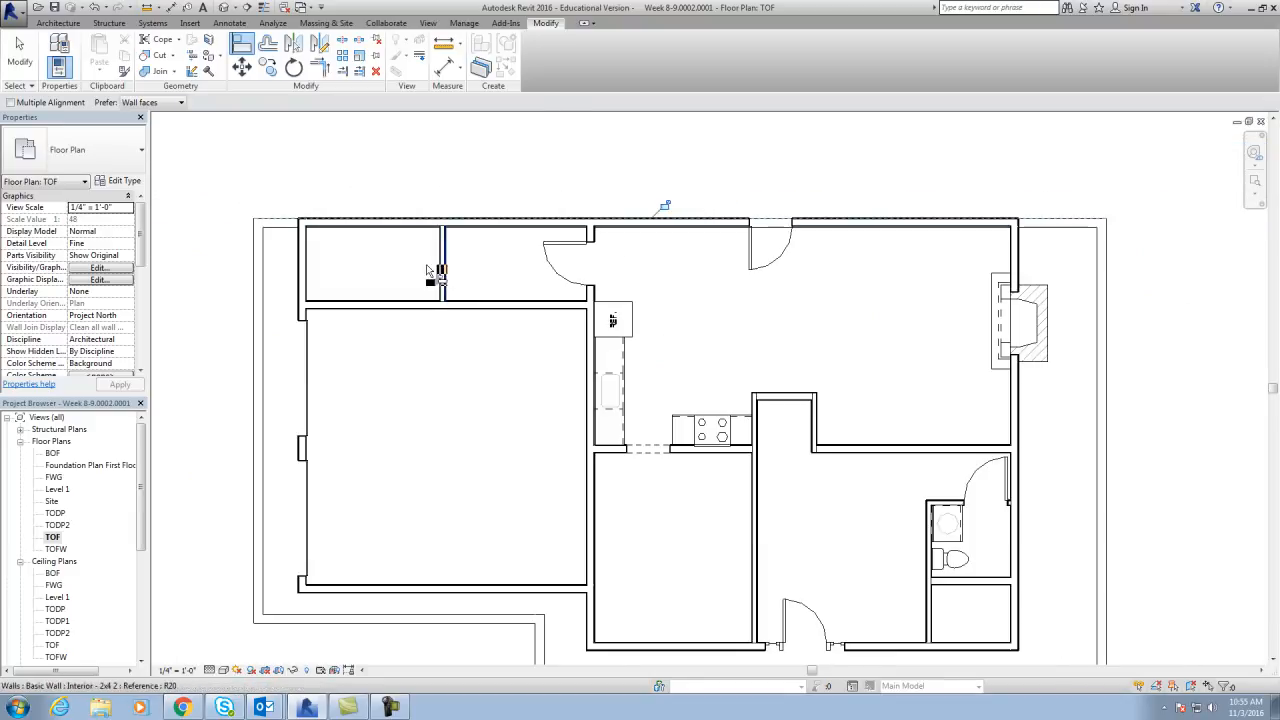
- Align the masonry walls along the side opposite the fireplace and the recessed front with the house's outer wall faces
click(254, 290)
middle_drag(400, 424, 419, 299)
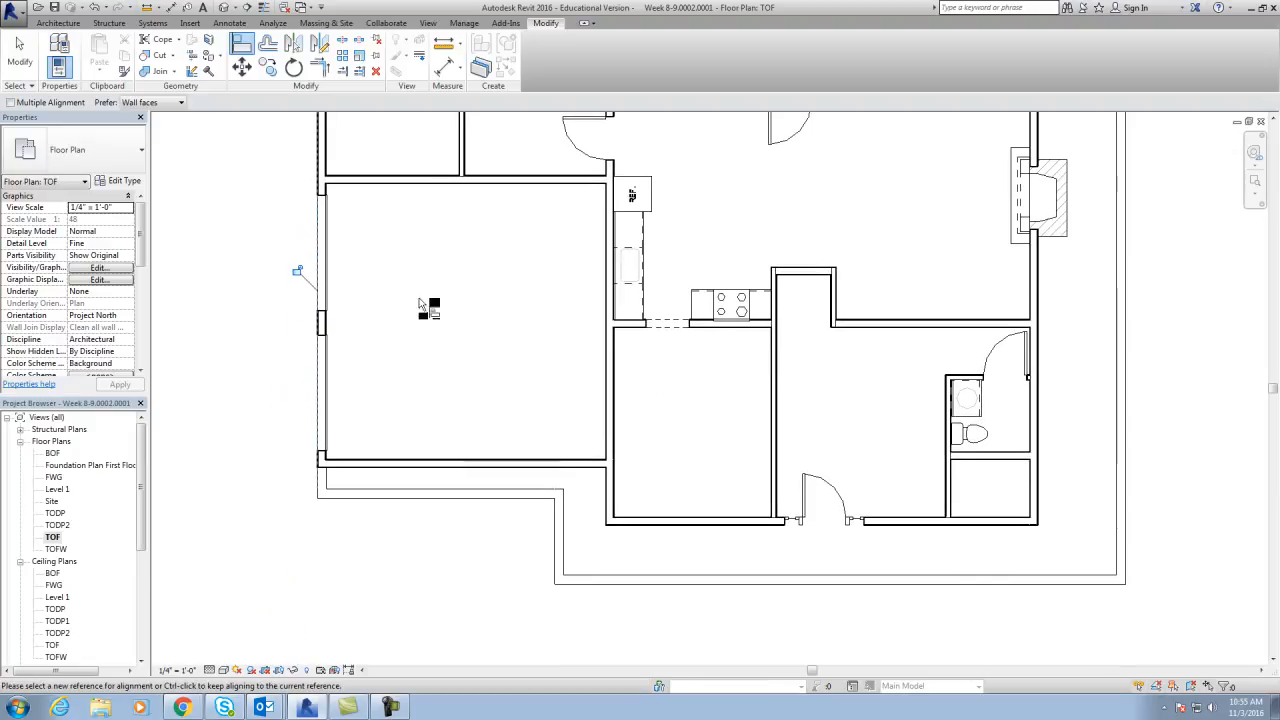
click(429, 470)
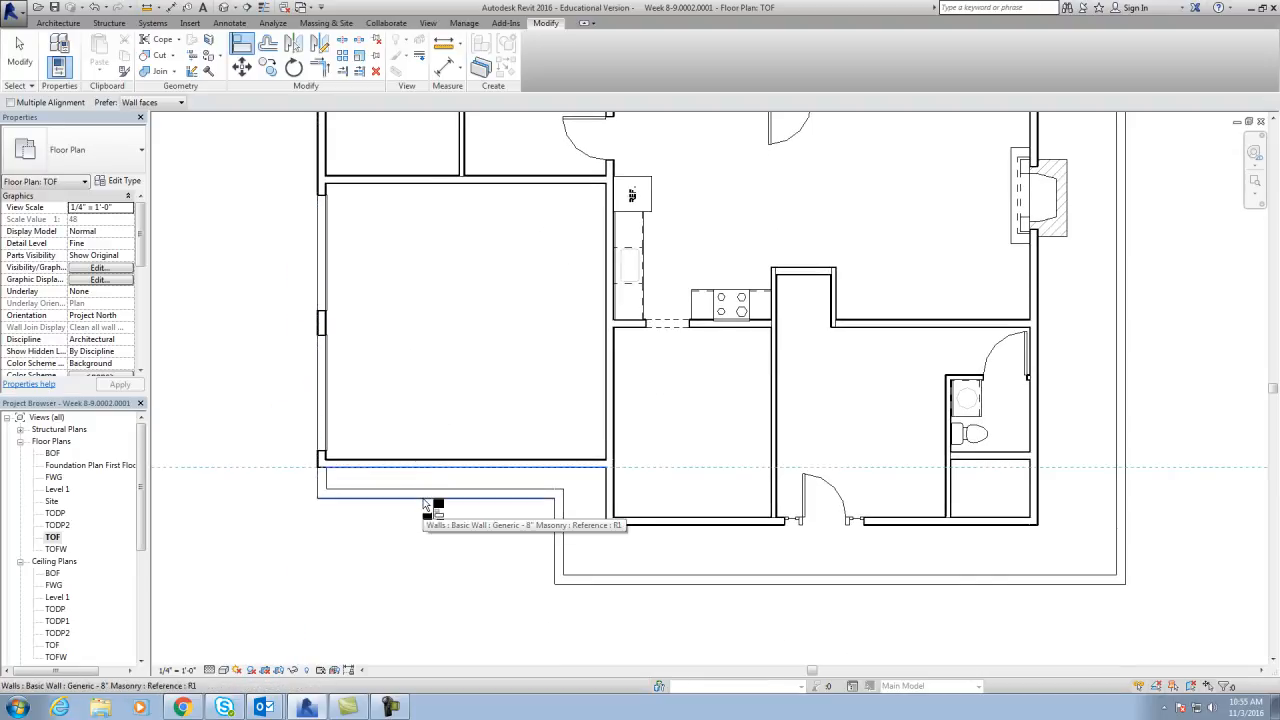
click(424, 502)
- Align the short masonry wall at the front jog and the long front masonry wall with the house's outer wall faces
scroll(590, 527, up, 2)
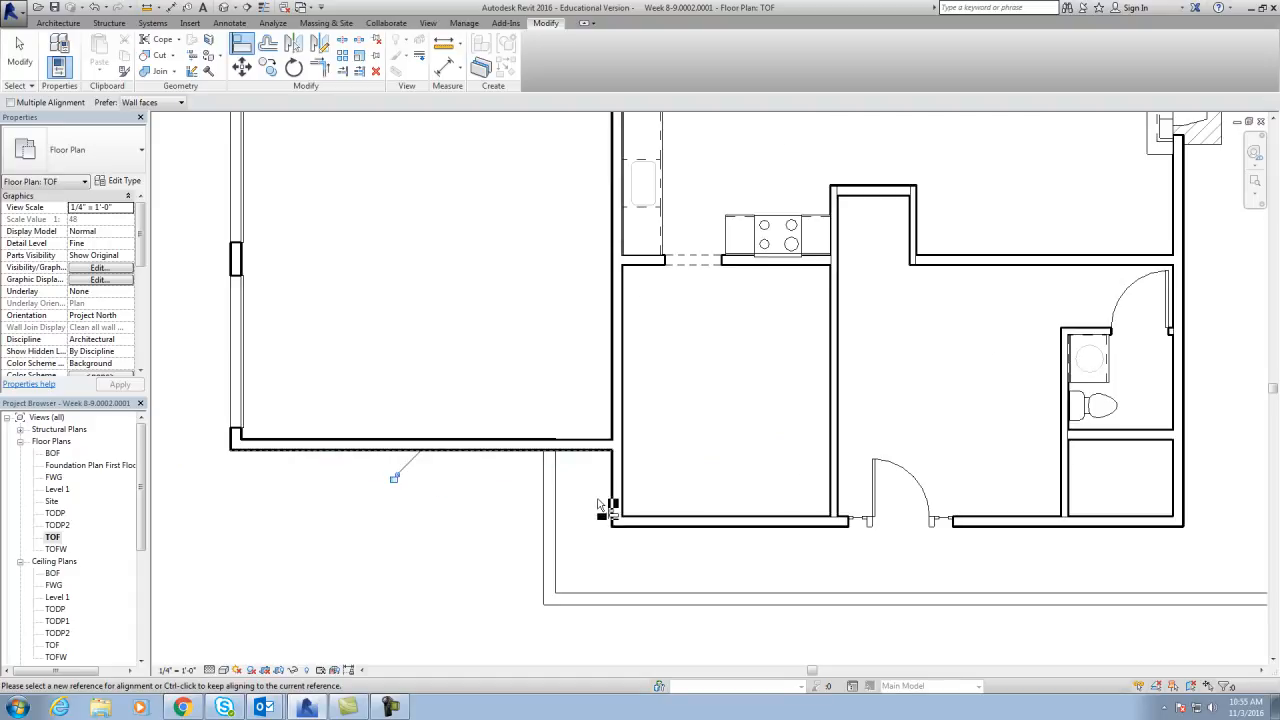
click(612, 506)
click(548, 506)
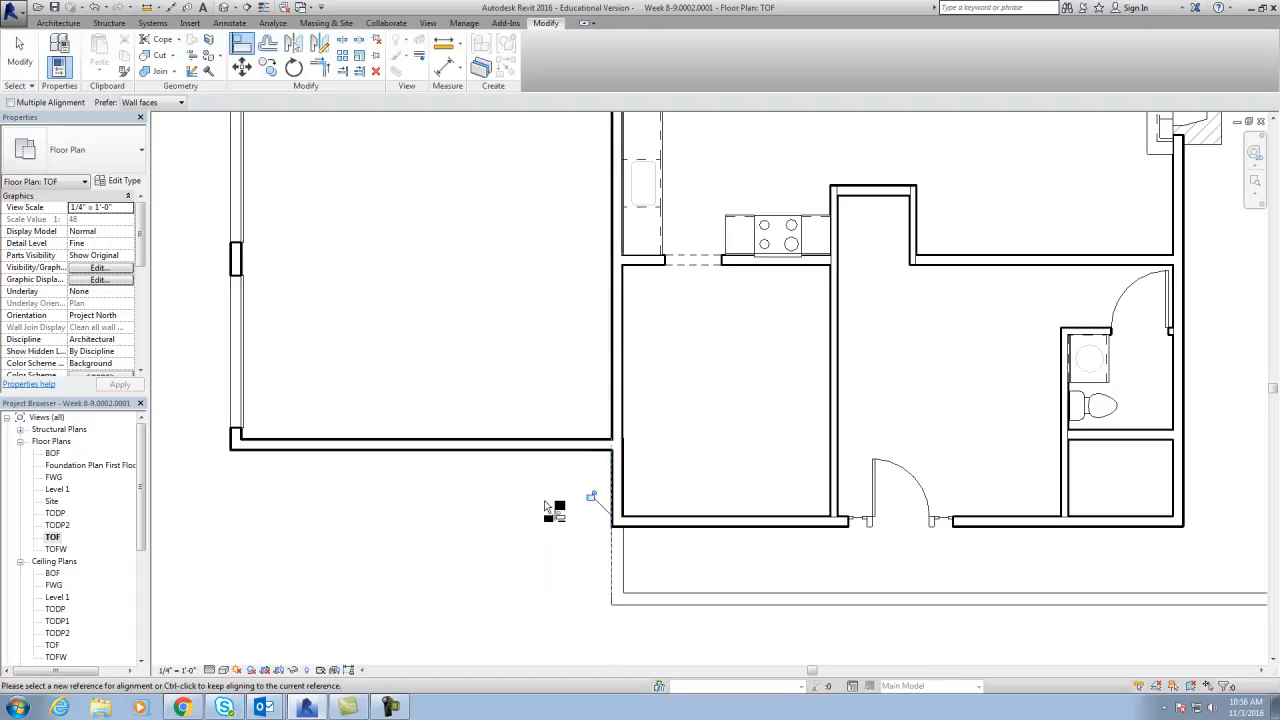
click(680, 535)
click(685, 605)
- Align the outer face of the masonry wall on the fireplace side with the house's exterior wall face
scroll(688, 606, down, 1)
middle_drag(688, 600, 472, 557)
scroll(475, 557, down, 1)
click(858, 437)
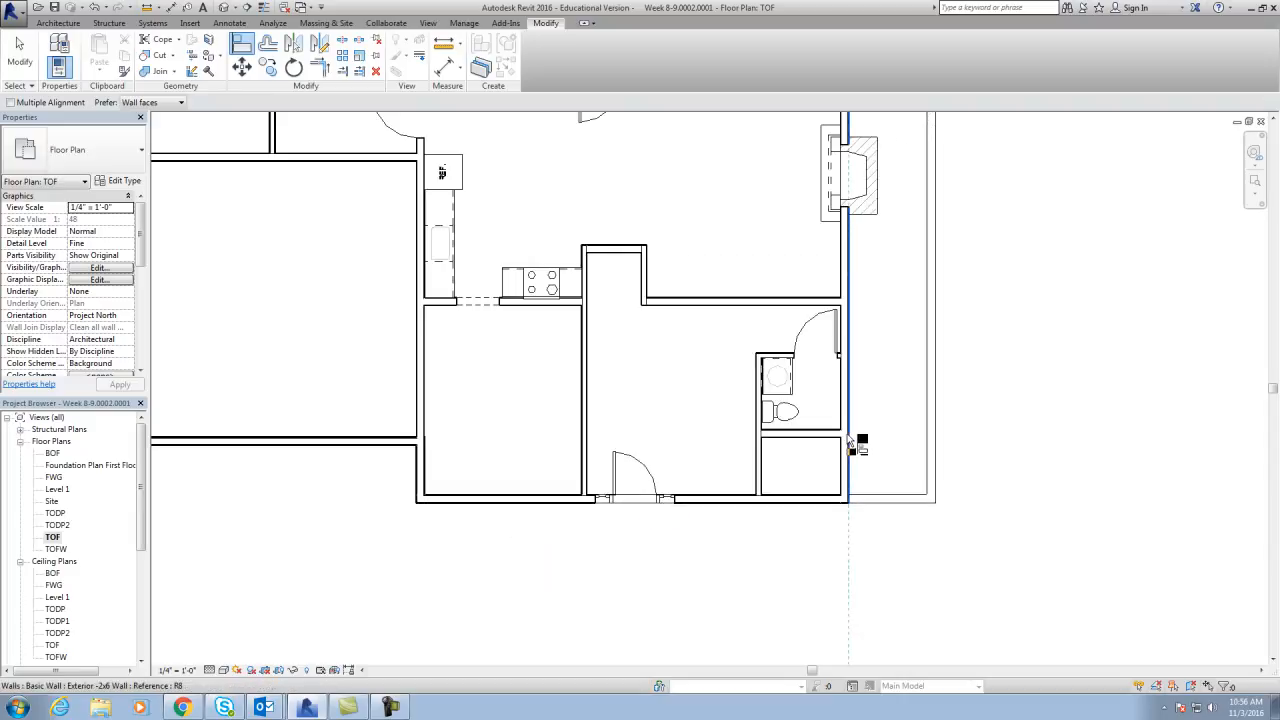
click(950, 437)
middle_drag(952, 437, 966, 563)
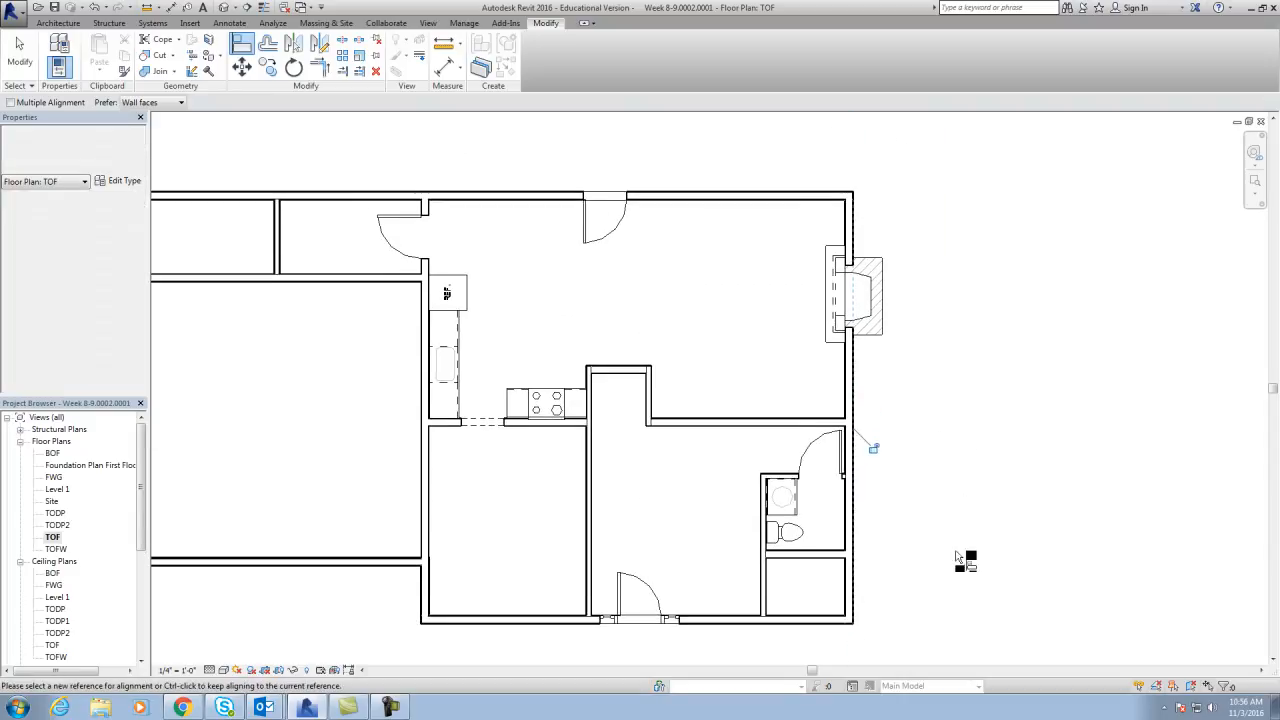
middle_drag(777, 237, 962, 303)
scroll(920, 270, up, 2)
middle_drag(1044, 255, 783, 224)
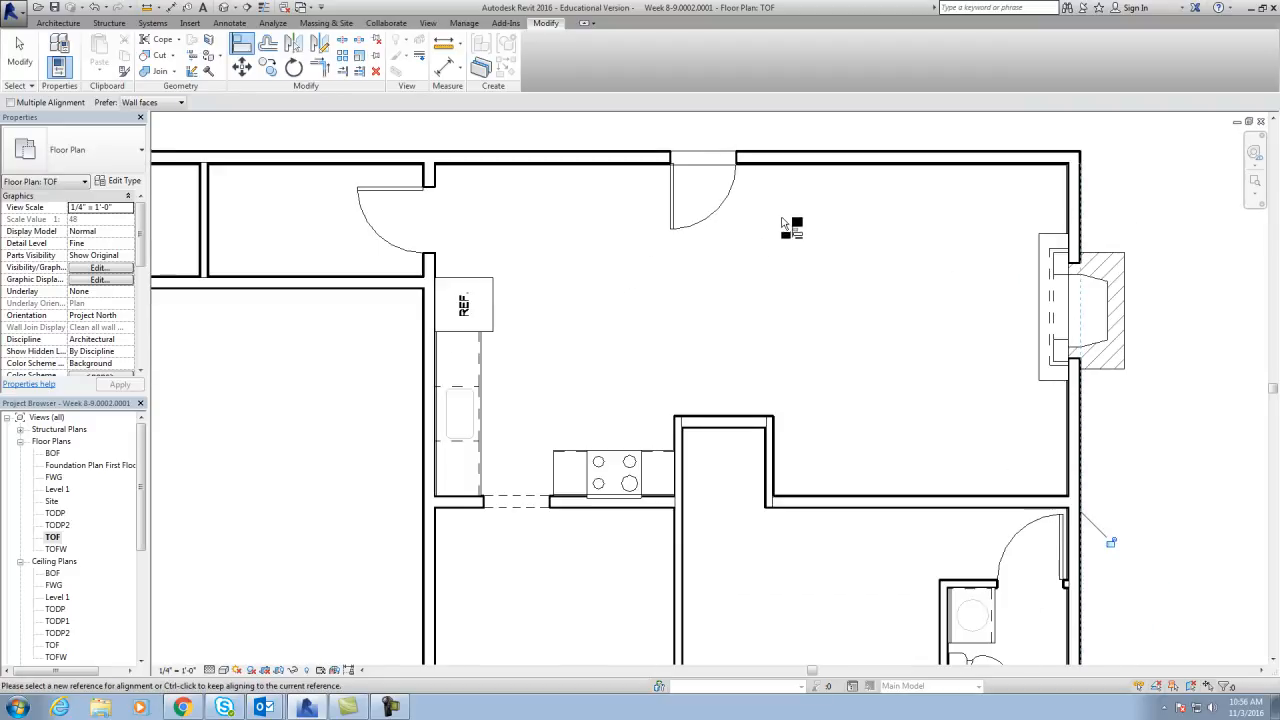
middle_drag(782, 294, 880, 180)
scroll(749, 386, down, 3)
middle_drag(600, 567, 589, 600)
key(Escape)
key(Escape)
- Extend the short masonry wall at the front jog back to the rear masonry wall, along the wall between garage and kitchen
scroll(650, 477, up, 3)
middle_drag(640, 450, 650, 477)
scroll(620, 530, up, 5)
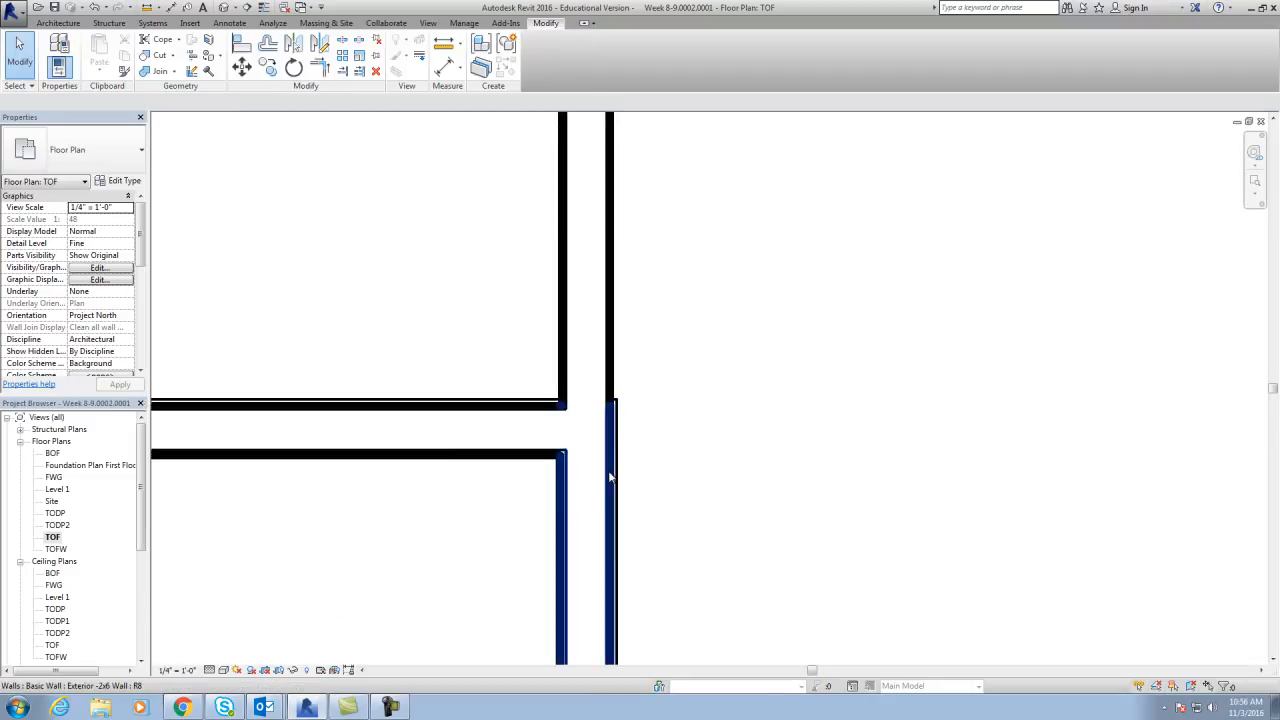
click(618, 476)
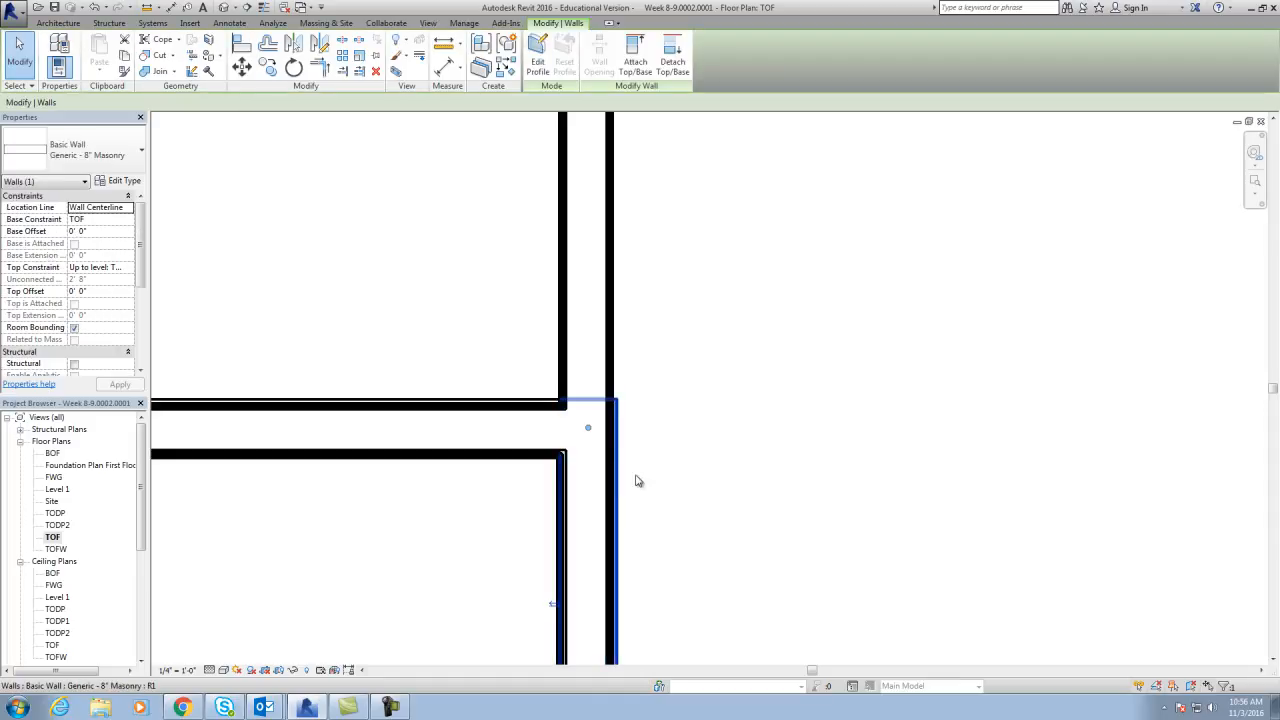
scroll(618, 476, down, 5)
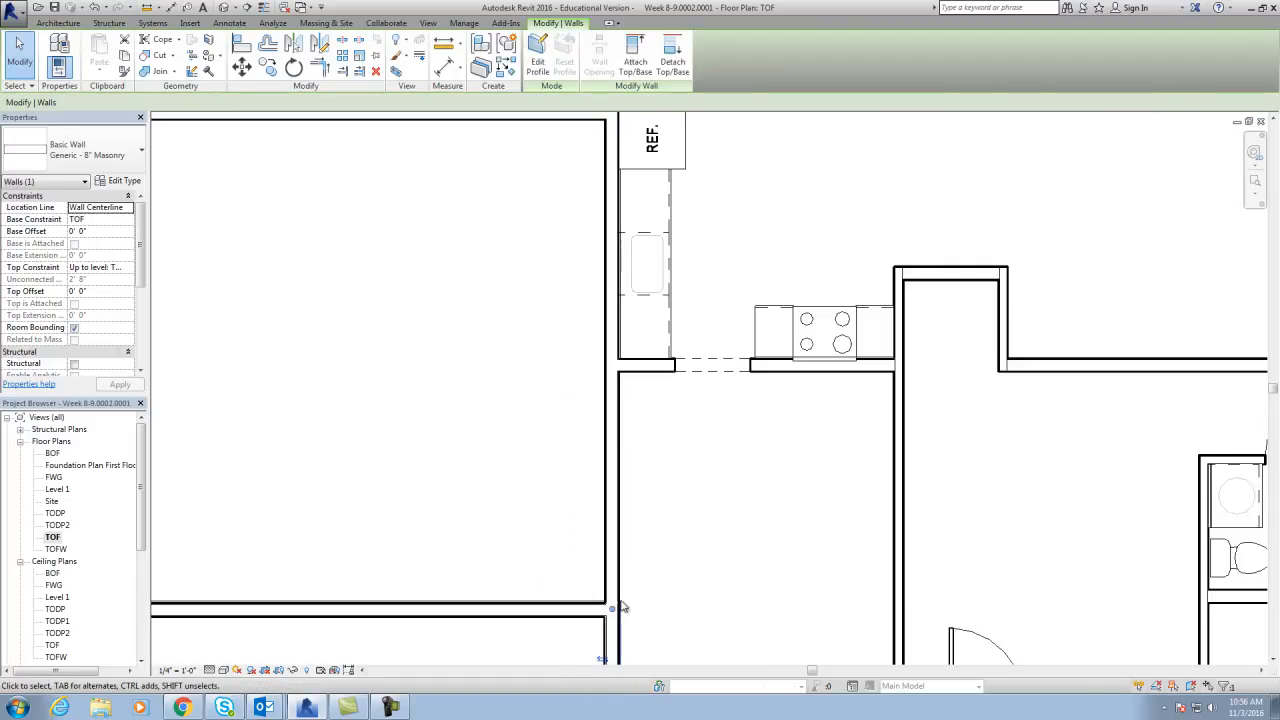
drag(613, 612, 649, 180)
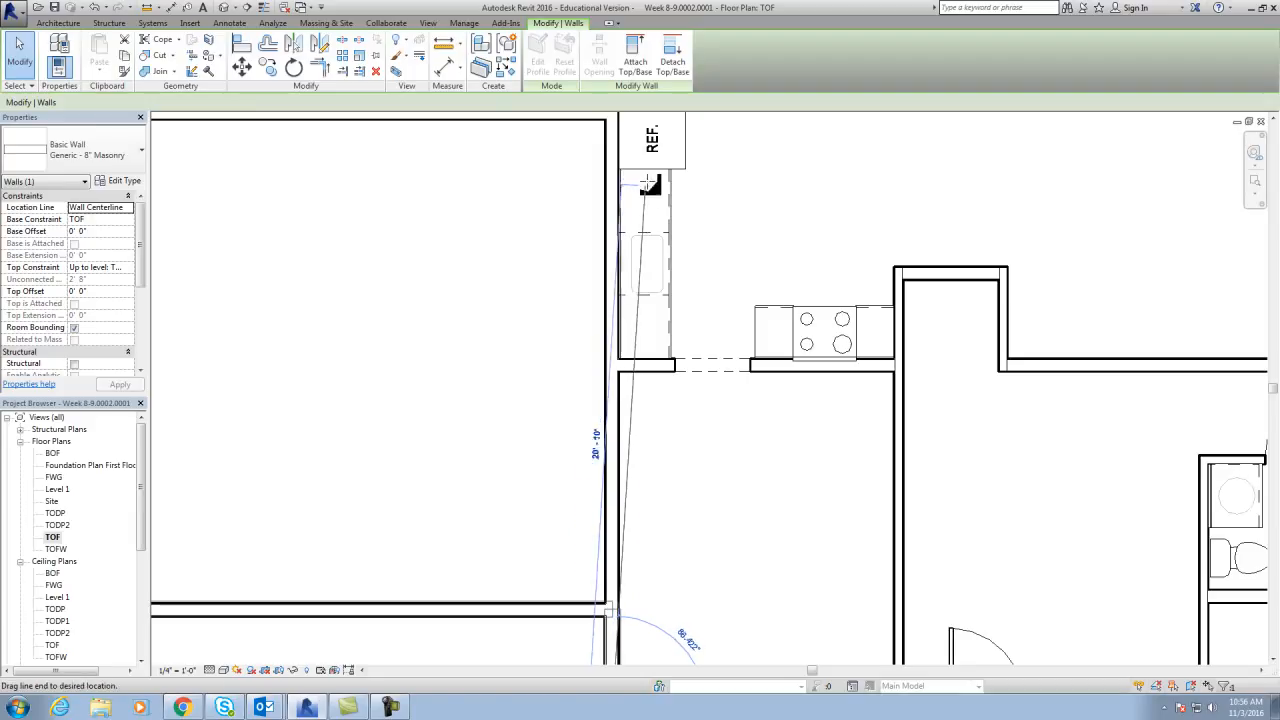
scroll(649, 180, down, 2)
middle_drag(647, 321, 592, 470)
drag(596, 458, 583, 226)
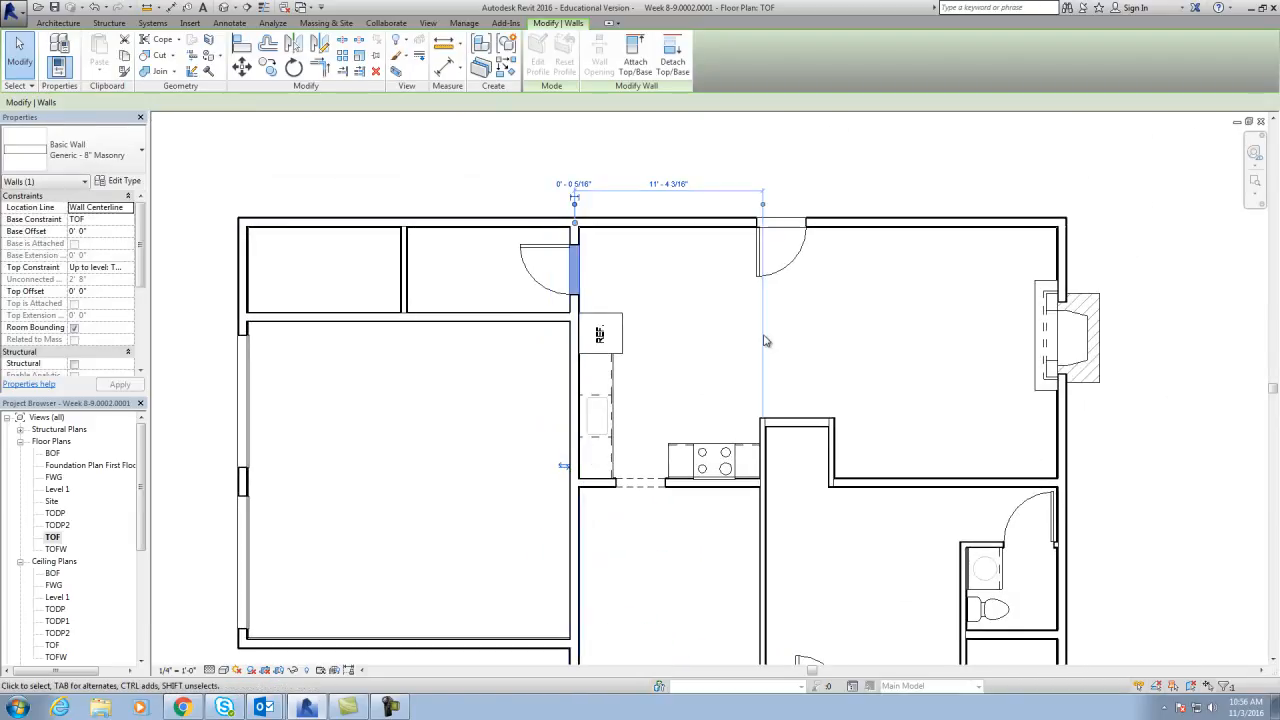
click(866, 357)
- Draw a Generic - 8" Masonry wall about 20' long from TOF up to TOFW across the garage, just in front of its rear partition
middle_drag(774, 597, 780, 447)
scroll(586, 529, up, 2)
middle_drag(600, 520, 682, 672)
middle_drag(570, 276, 603, 400)
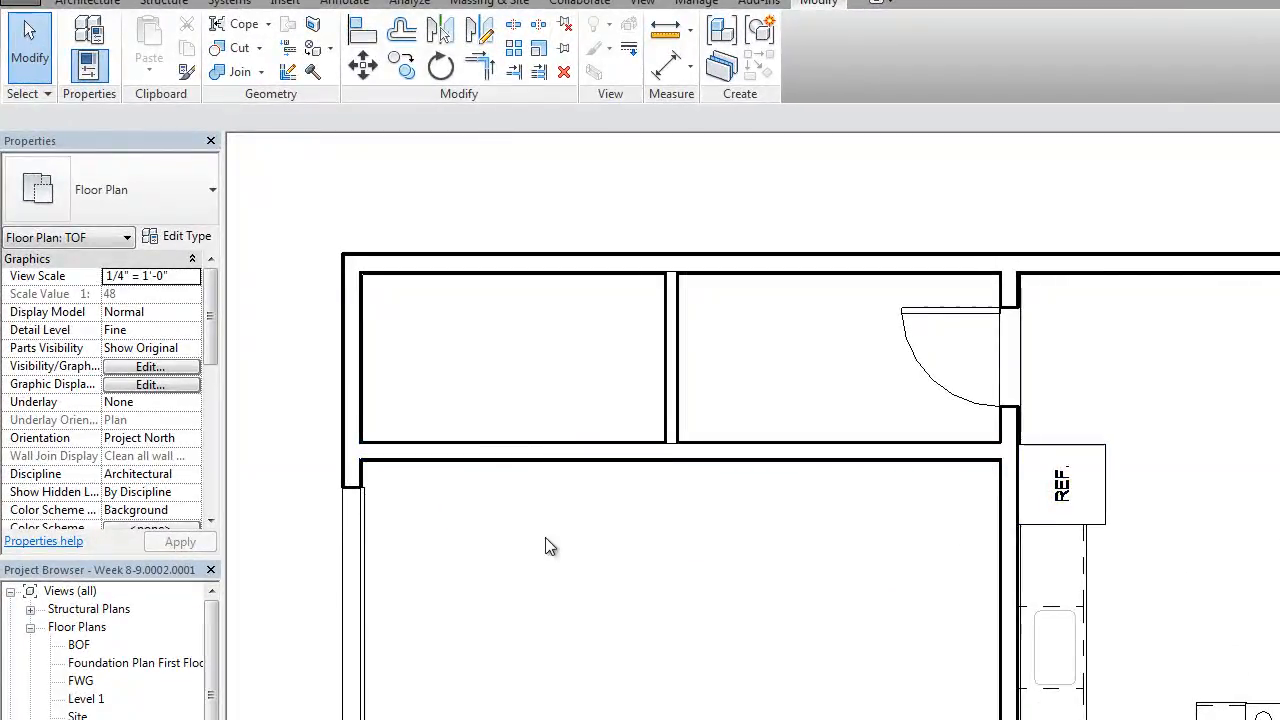
middle_drag(879, 561, 974, 506)
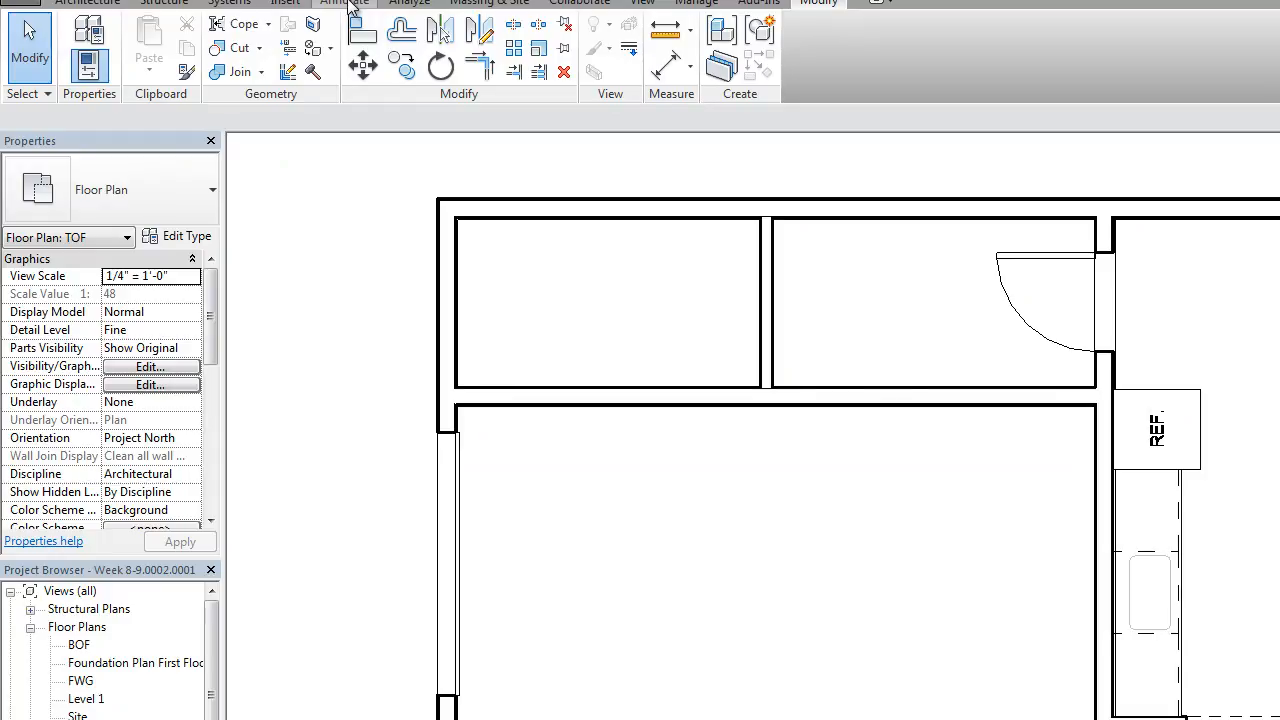
click(88, 3)
click(82, 75)
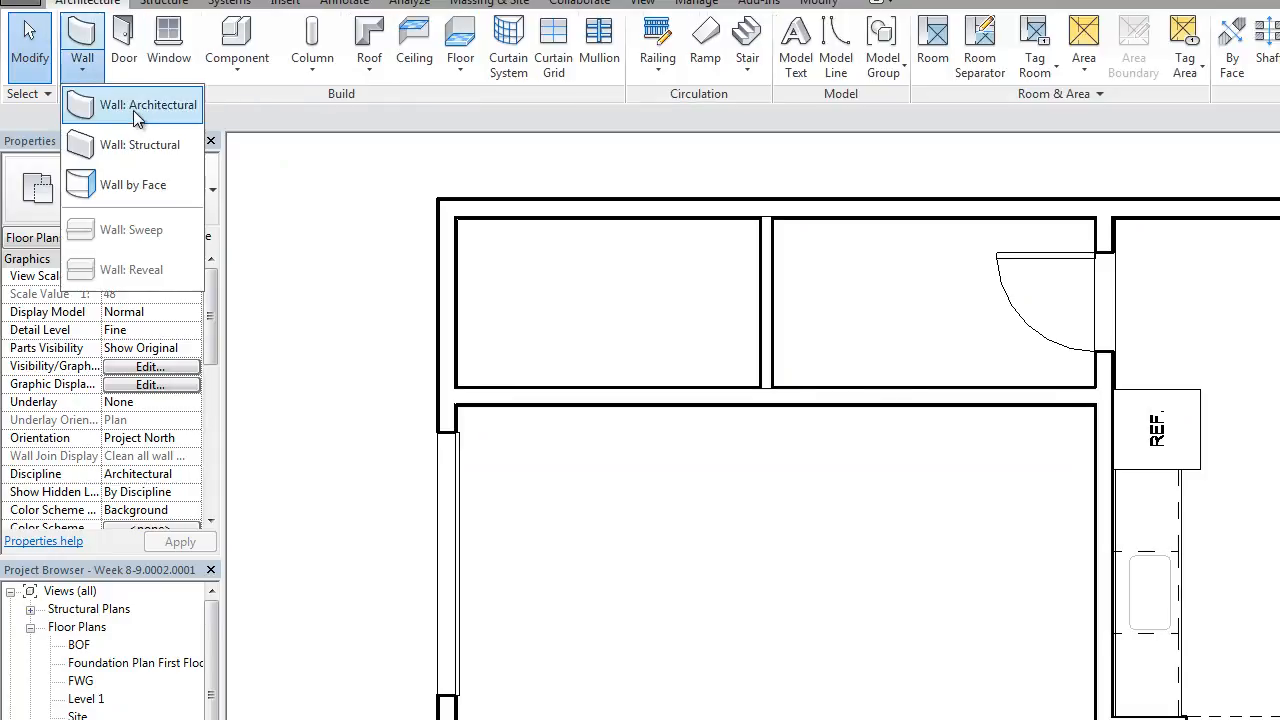
click(132, 101)
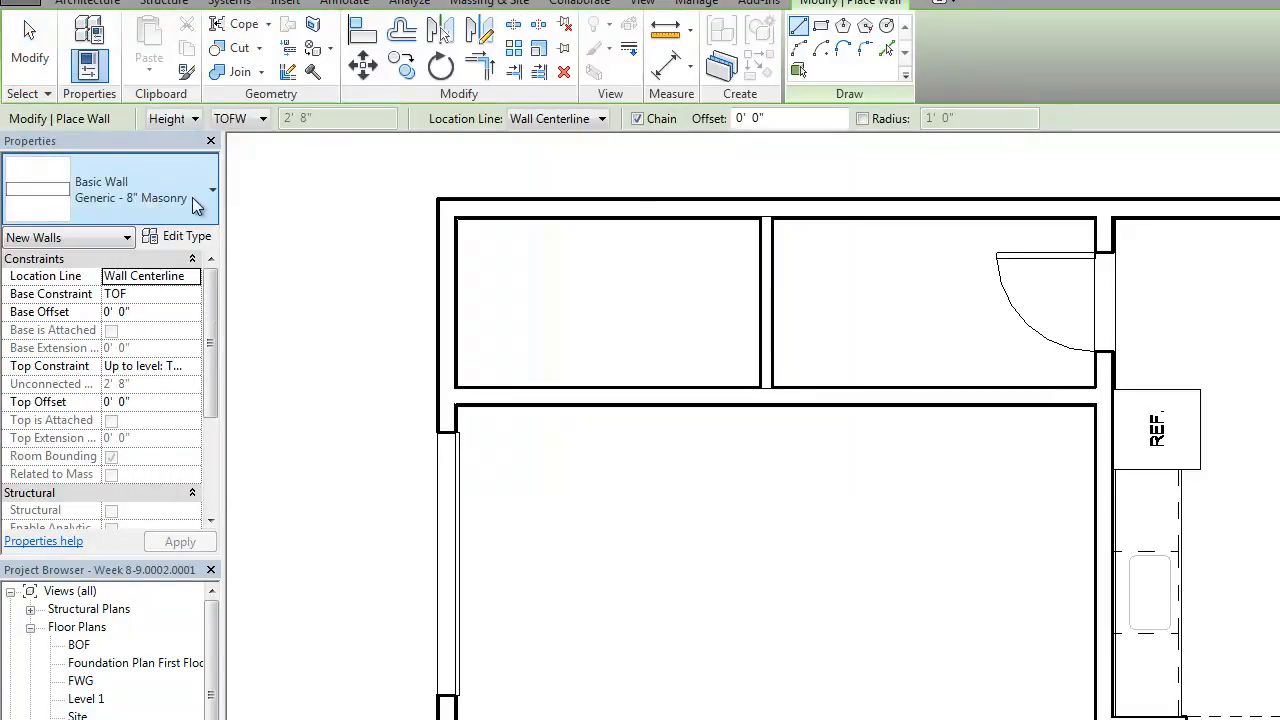
click(193, 367)
click(186, 450)
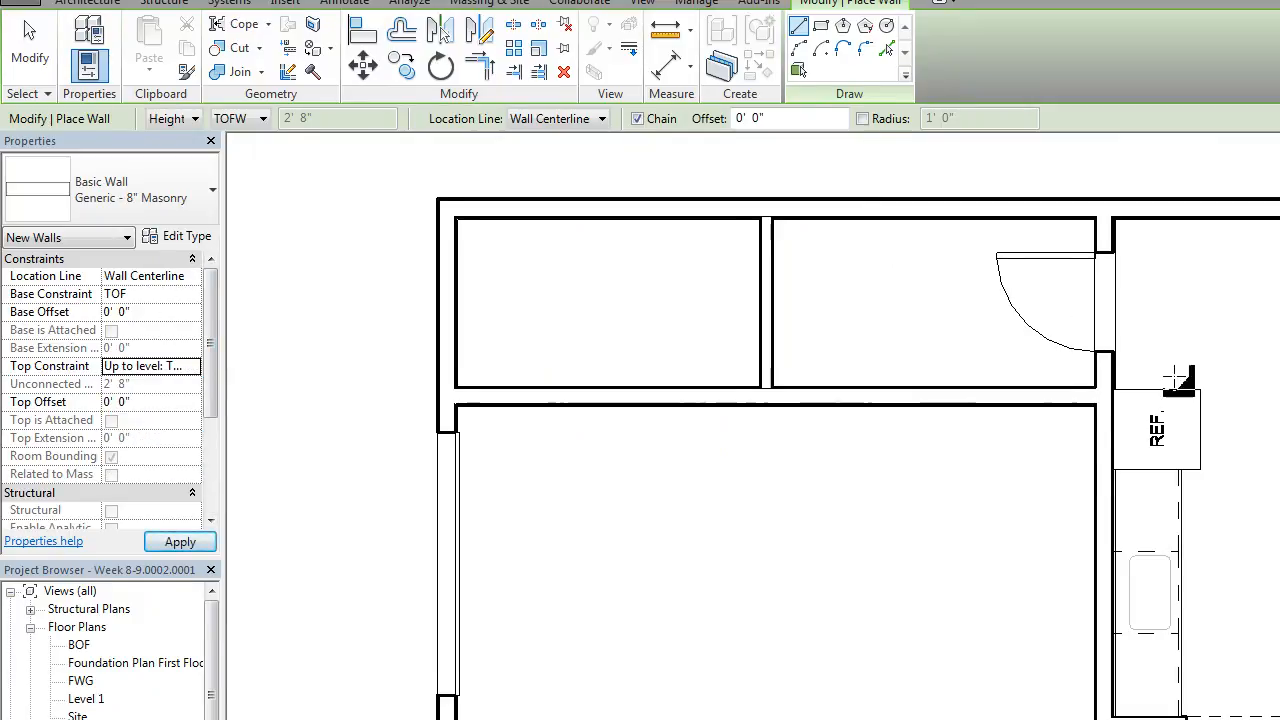
scroll(1110, 446, up, 2)
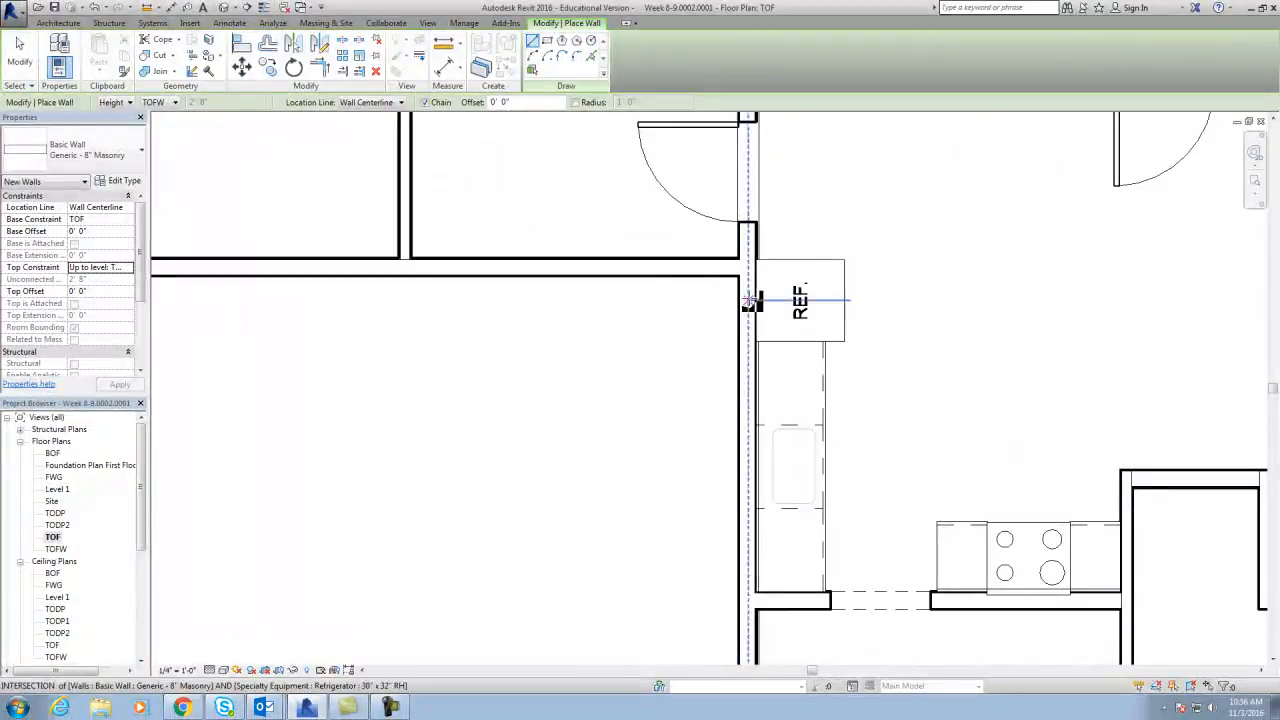
scroll(748, 298, down, 3)
click(741, 302)
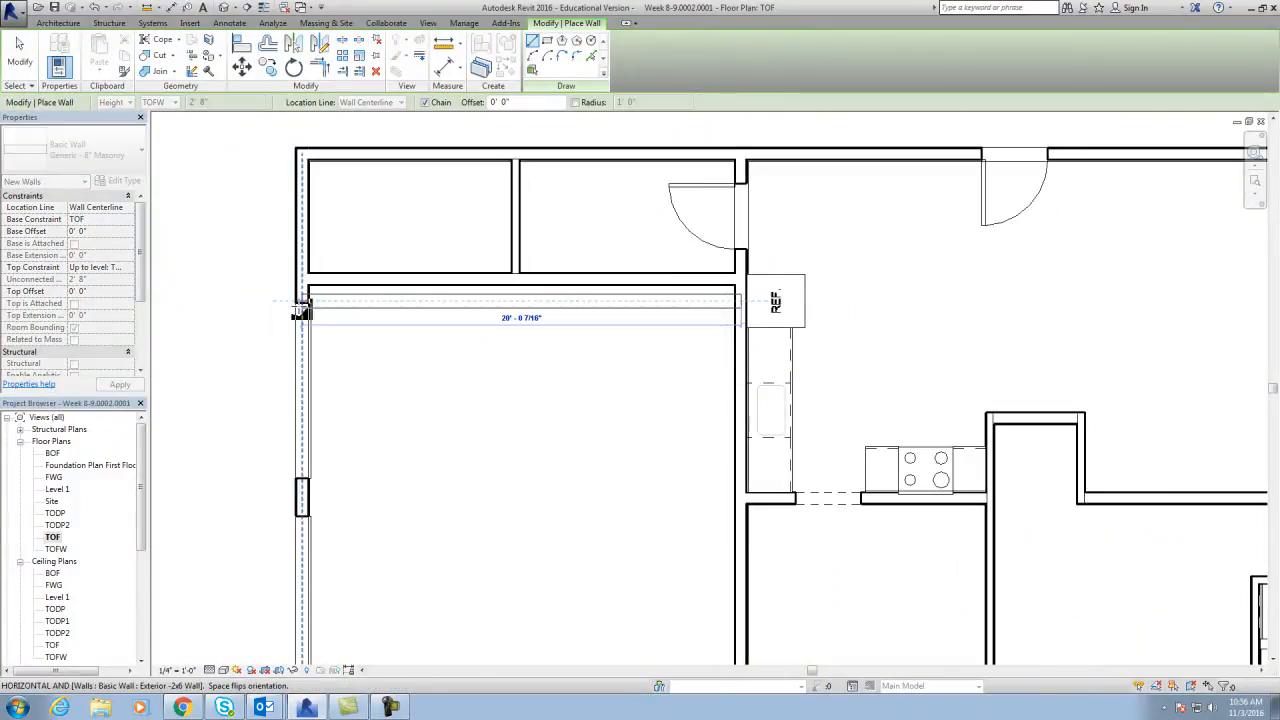
click(301, 312)
key(Escape)
key(Escape)
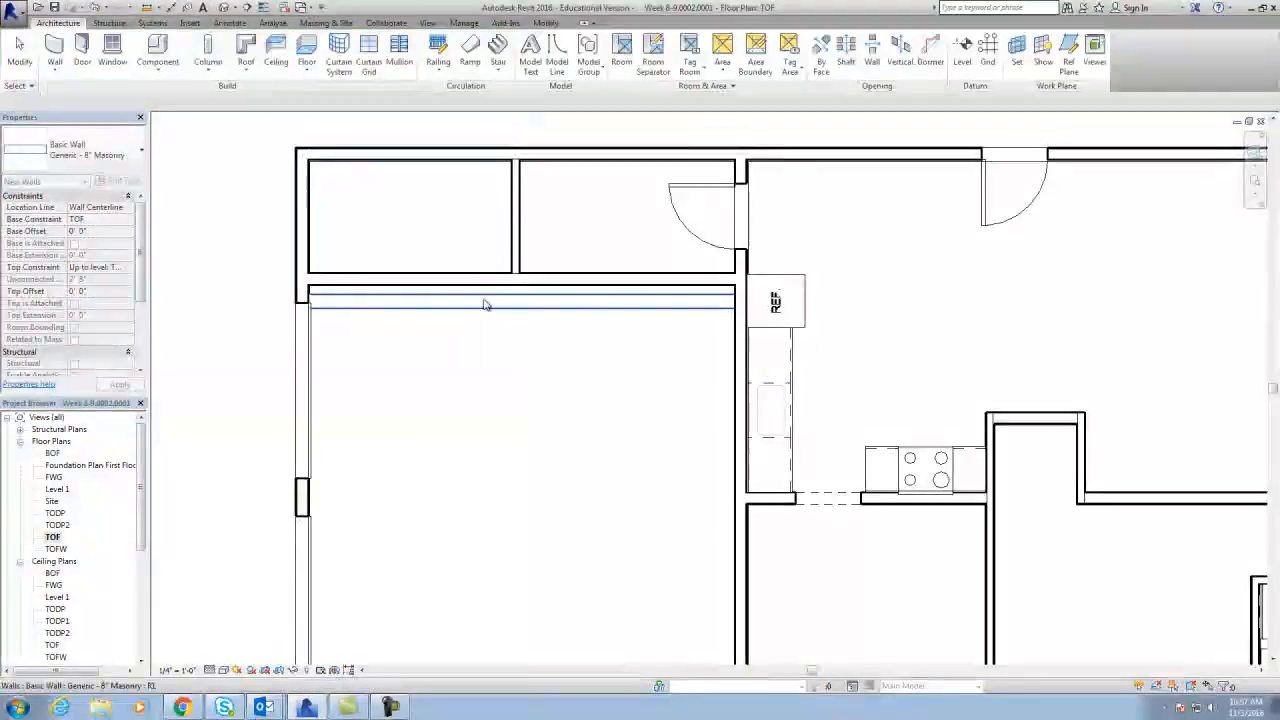
- Align the new masonry wall's face with the garage-side face of the garage's rear partition
scroll(484, 303, up, 2)
middle_drag(564, 342, 572, 374)
click(547, 24)
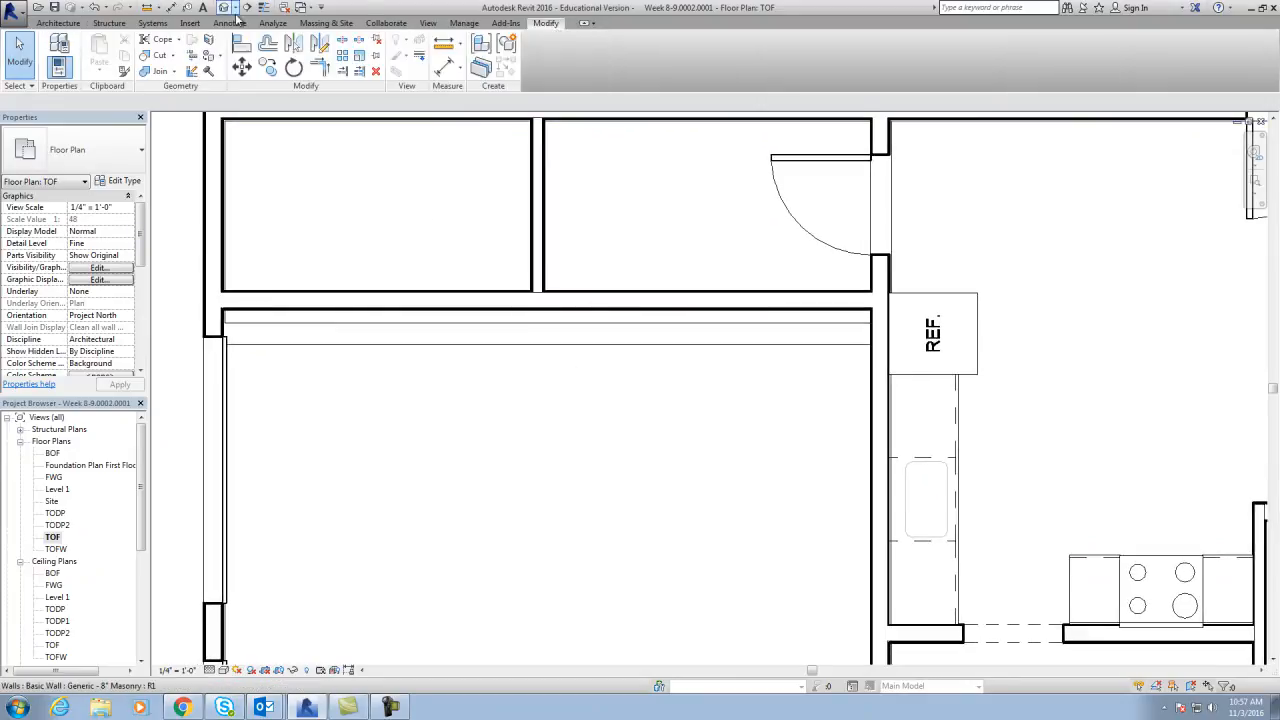
click(241, 52)
scroll(586, 374, up, 3)
click(616, 290)
click(622, 345)
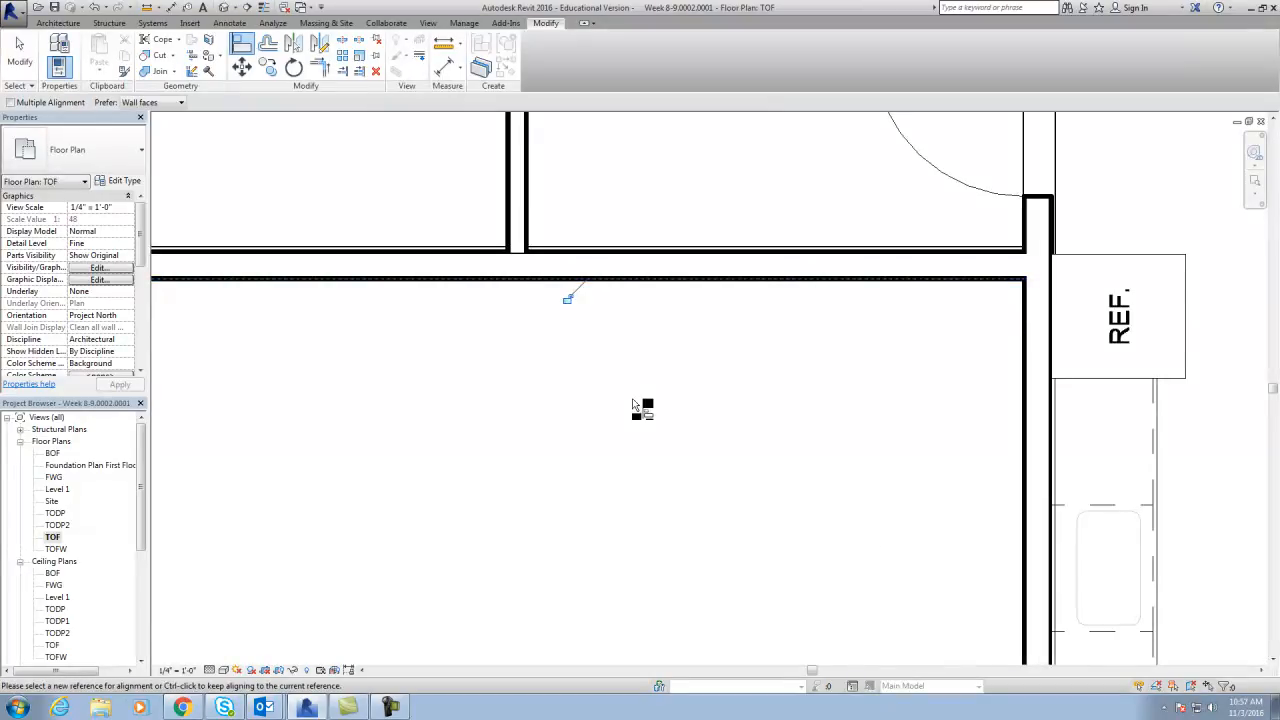
key(Escape)
key(Escape)
scroll(632, 402, down, 1)
scroll(634, 401, down, 2)
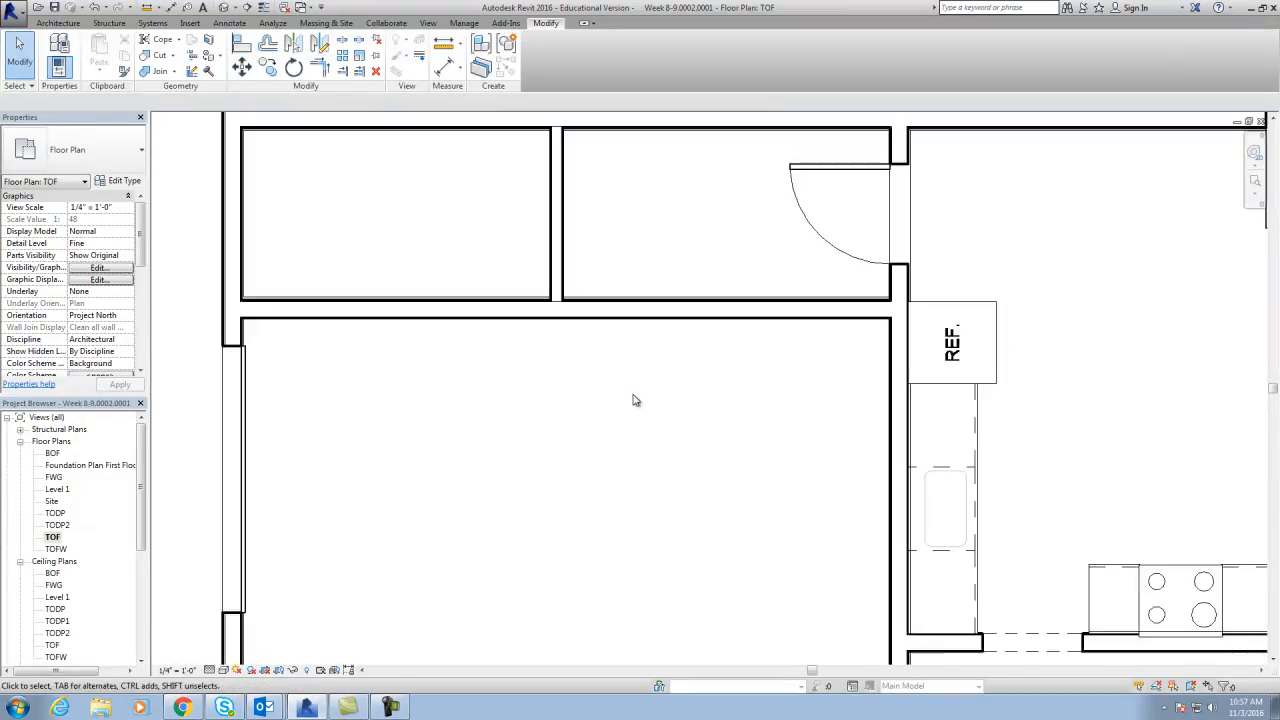
scroll(632, 401, down, 1)
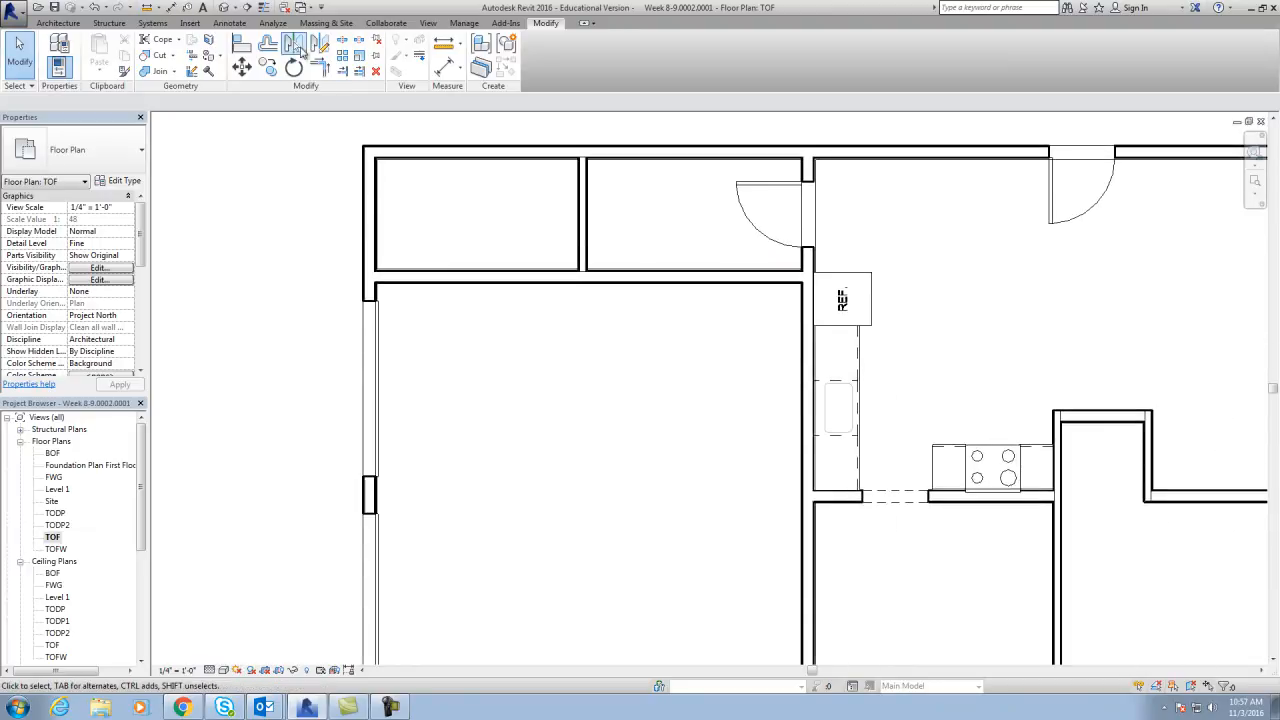
- Open the default 3D view and orbit it to examine the masonry foundation walls beneath the house from the front
click(226, 8)
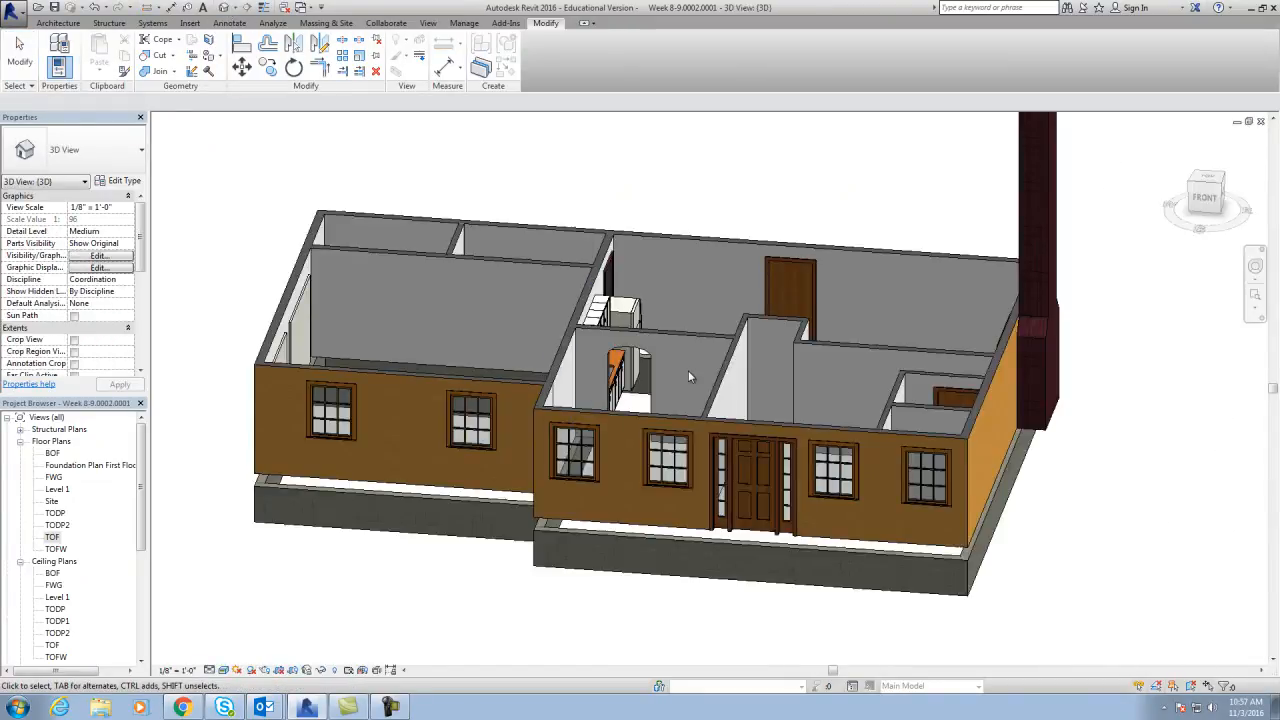
drag(1199, 200, 1257, 222)
mouse_move(1249, 224)
shift+middle_down()
mouse_move(171, 220)
mouse_move(1083, 197)
mouse_move(854, 171)
mouse_move(857, 145)
mouse_move(1049, 137)
mouse_move(1150, 180)
shift+middle_up()
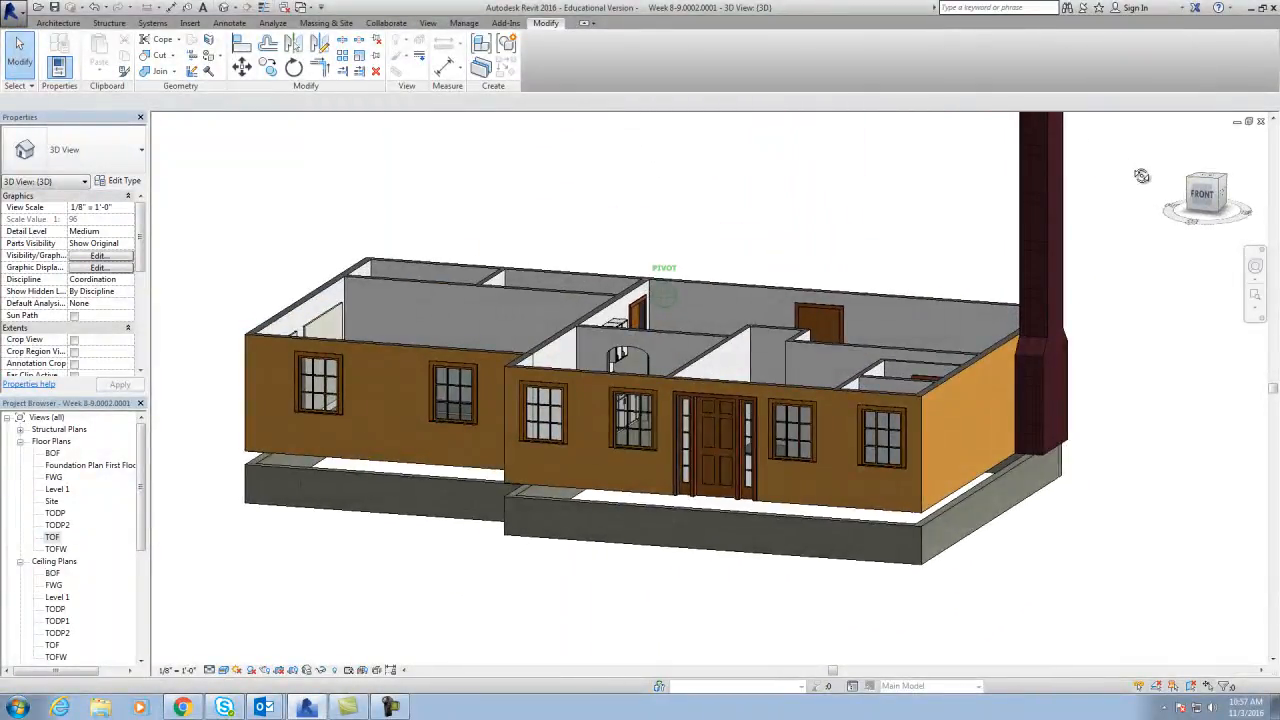
middle_drag(725, 208, 732, 214)
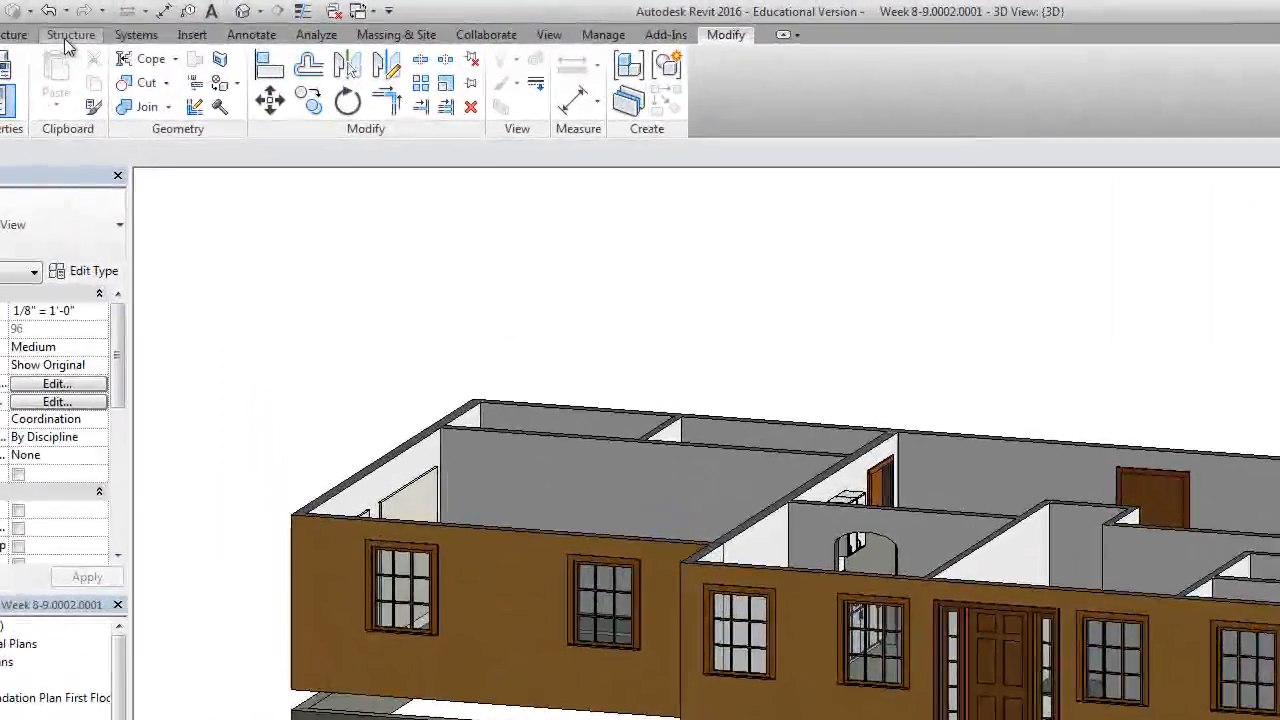
- Duplicate the wall foundation type Bearing Footing - 36" x 12" as Bearing Footing - 20 x 1' and set its width to 20"
click(108, 24)
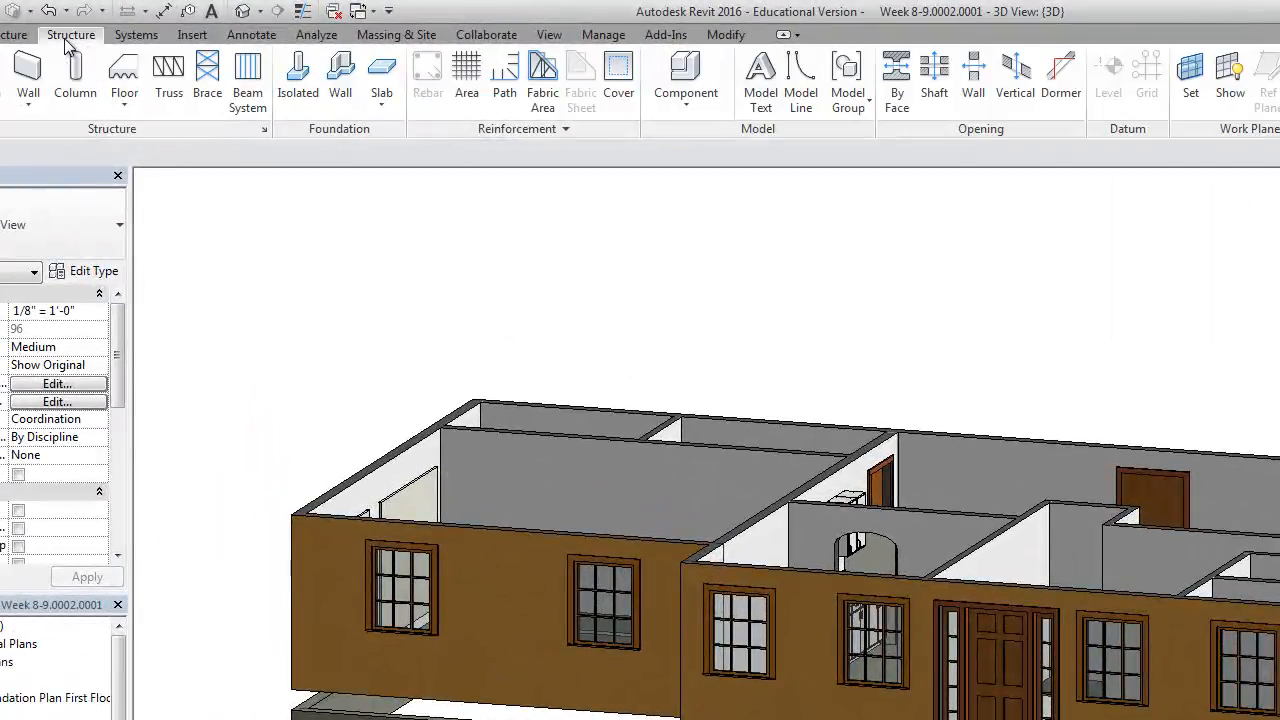
click(341, 78)
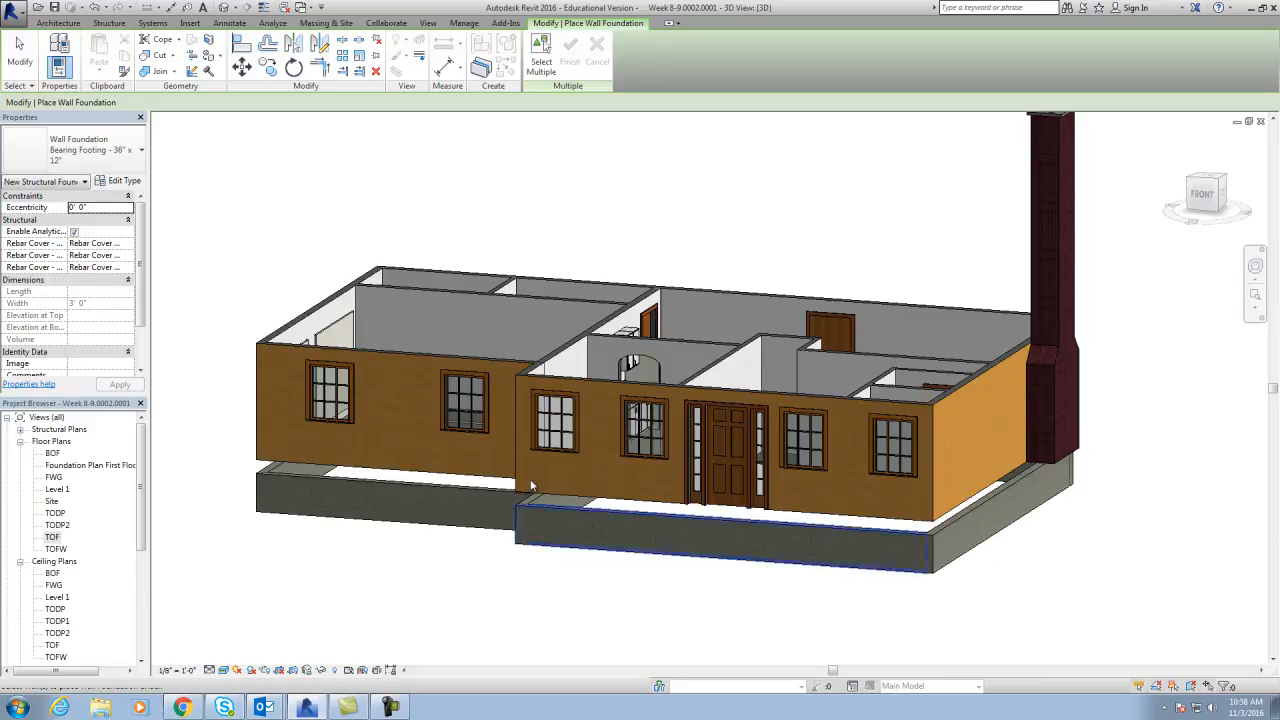
click(121, 181)
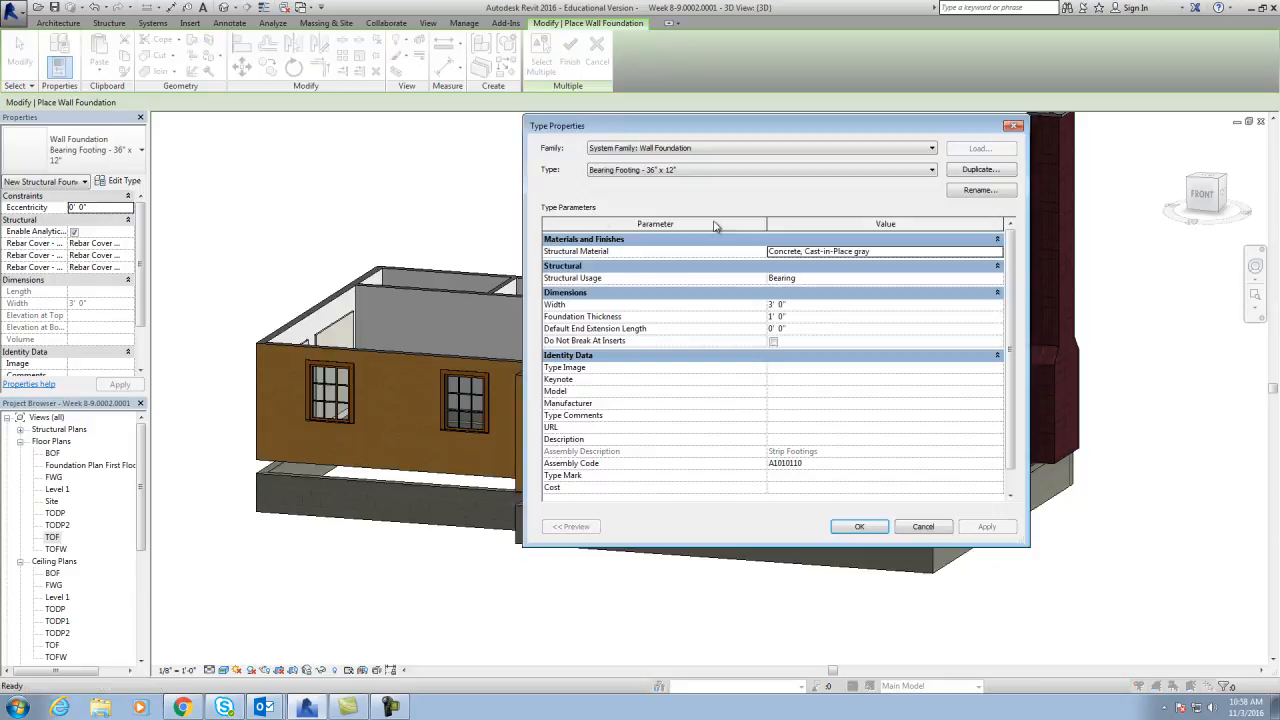
click(977, 170)
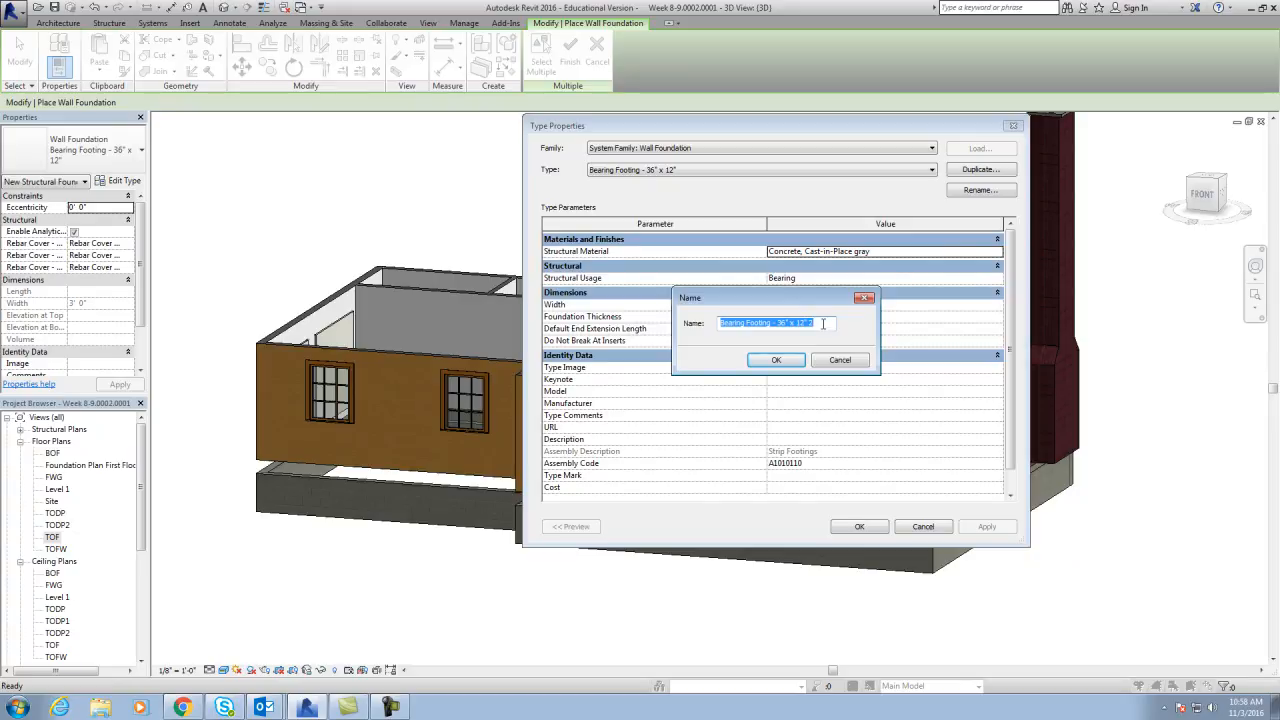
click(823, 323)
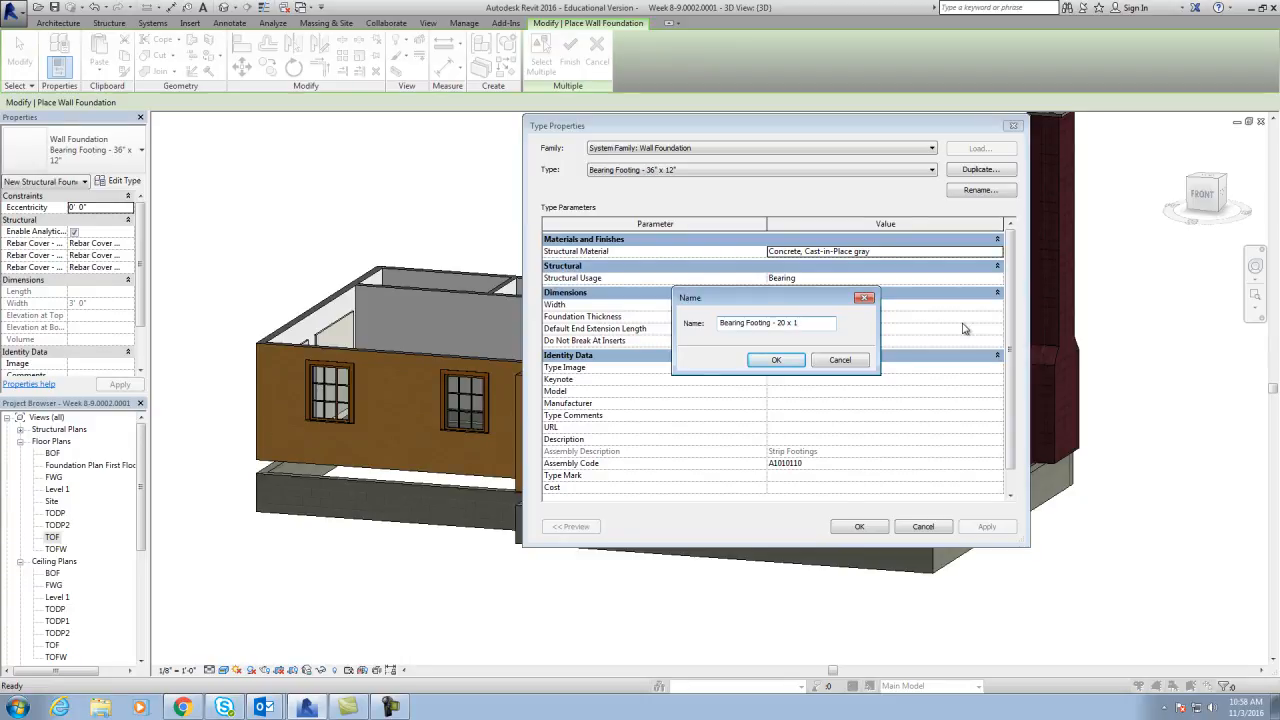
click(778, 361)
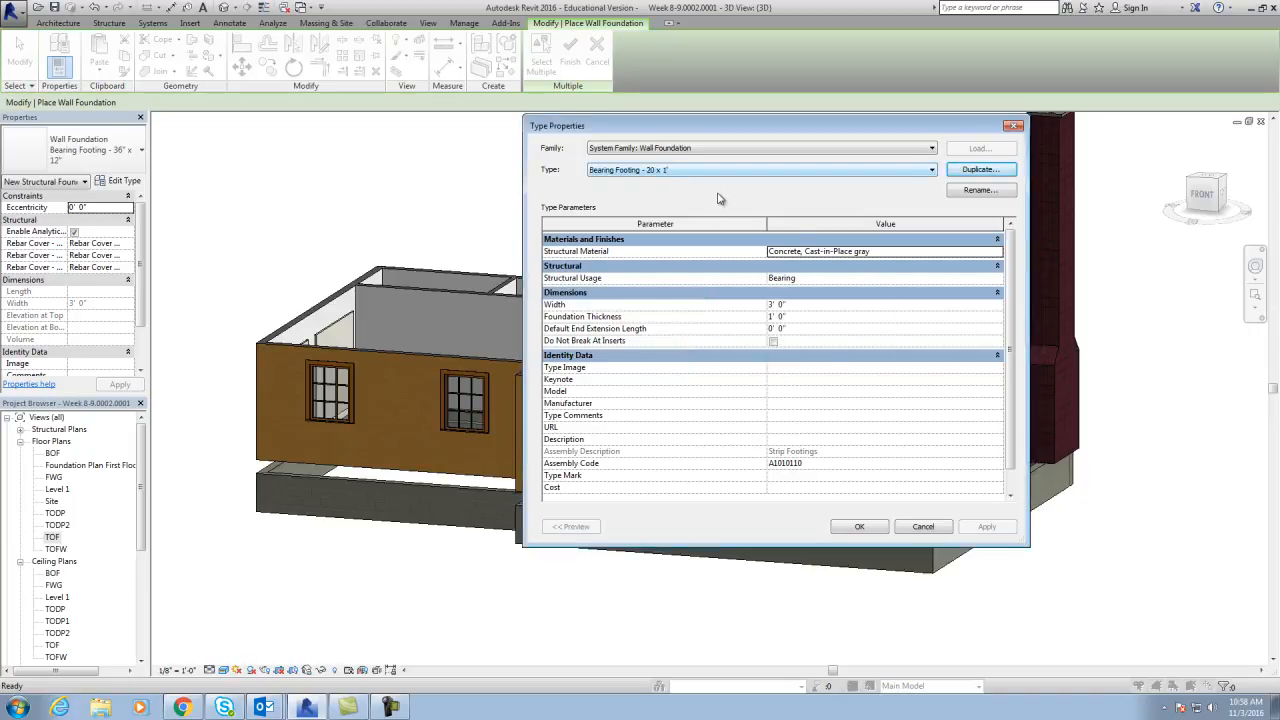
click(789, 303)
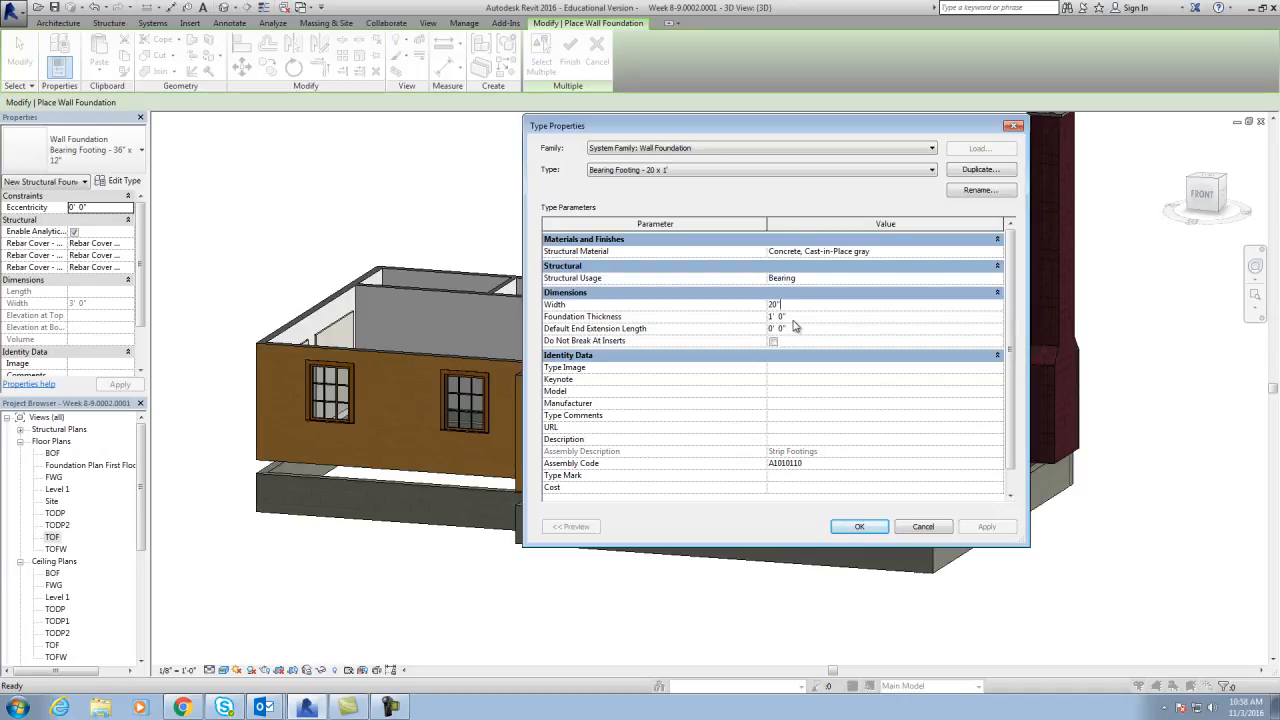
click(860, 527)
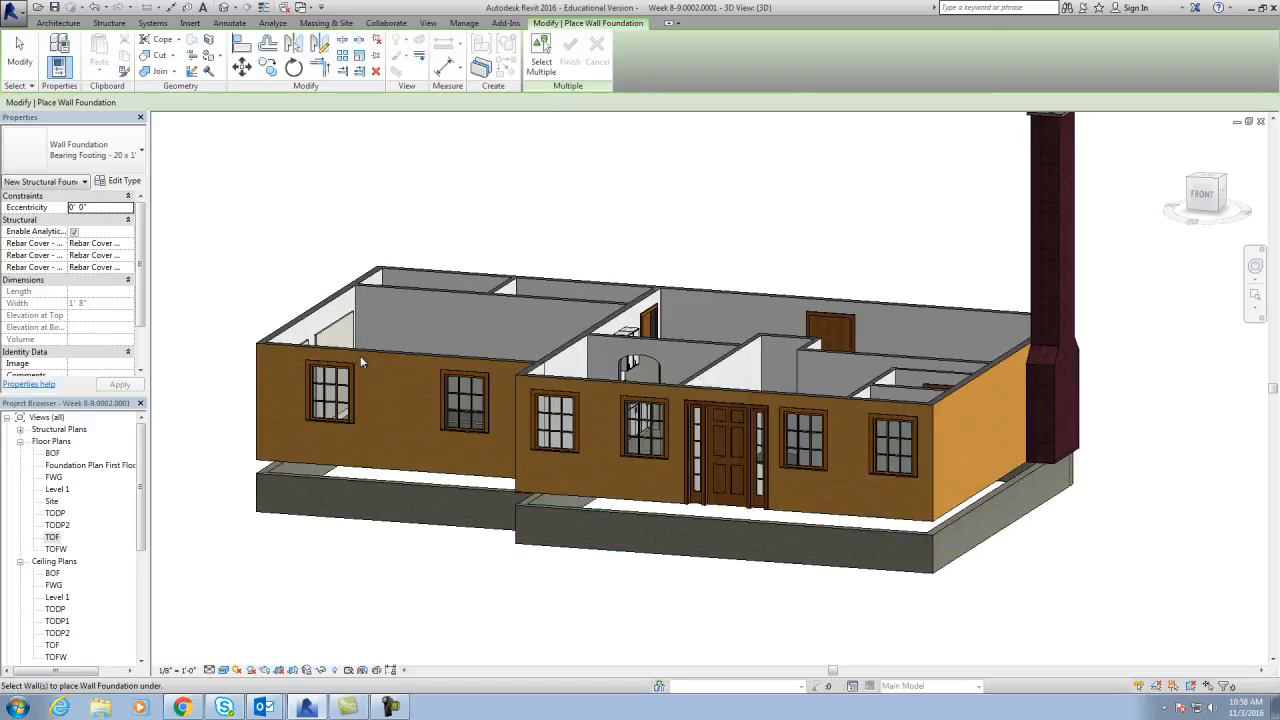
- Place Bearing Footing - 20 x 1' foundations under the recessed front, front jog, long front and fireplace-side masonry walls
click(405, 527)
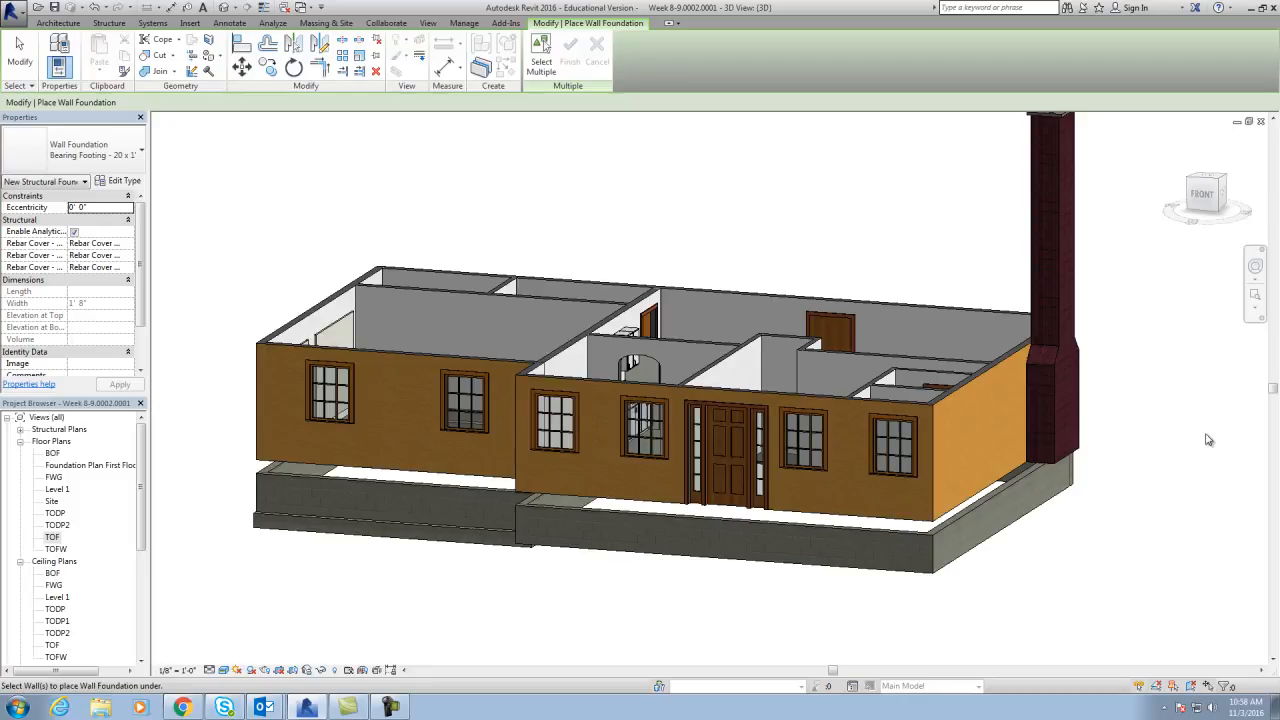
drag(1200, 210, 300, 235)
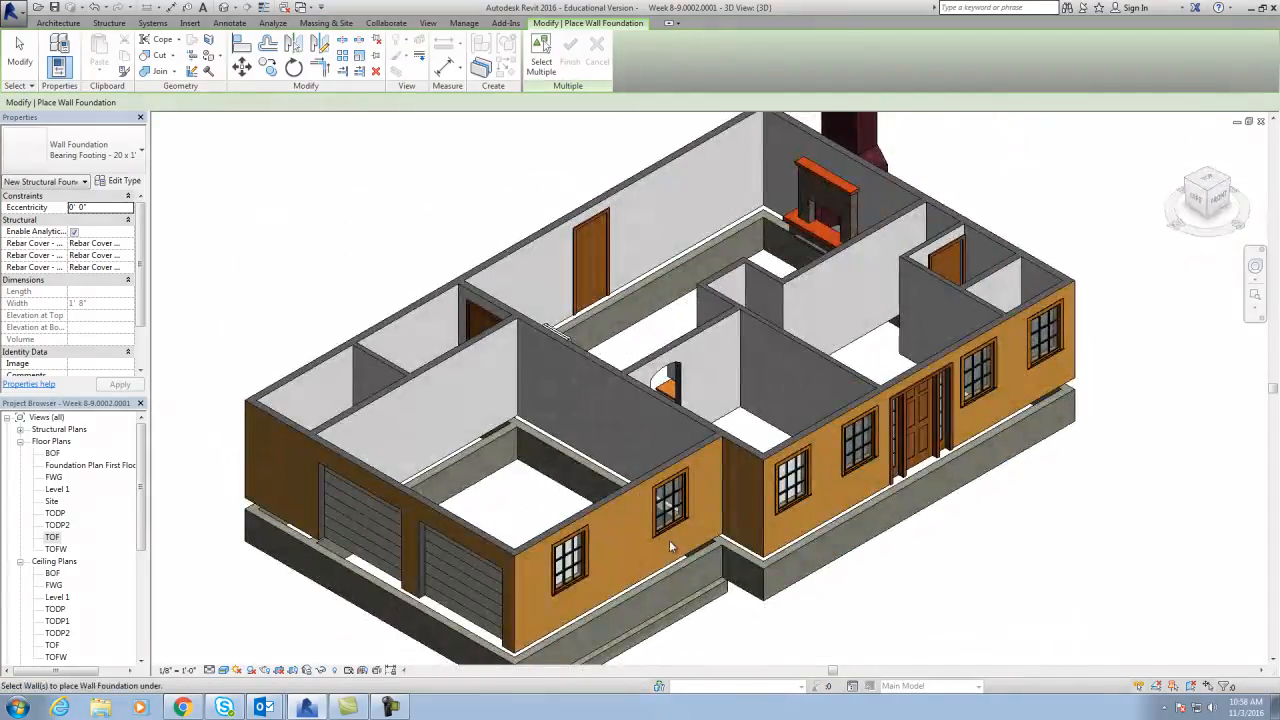
click(738, 594)
click(786, 586)
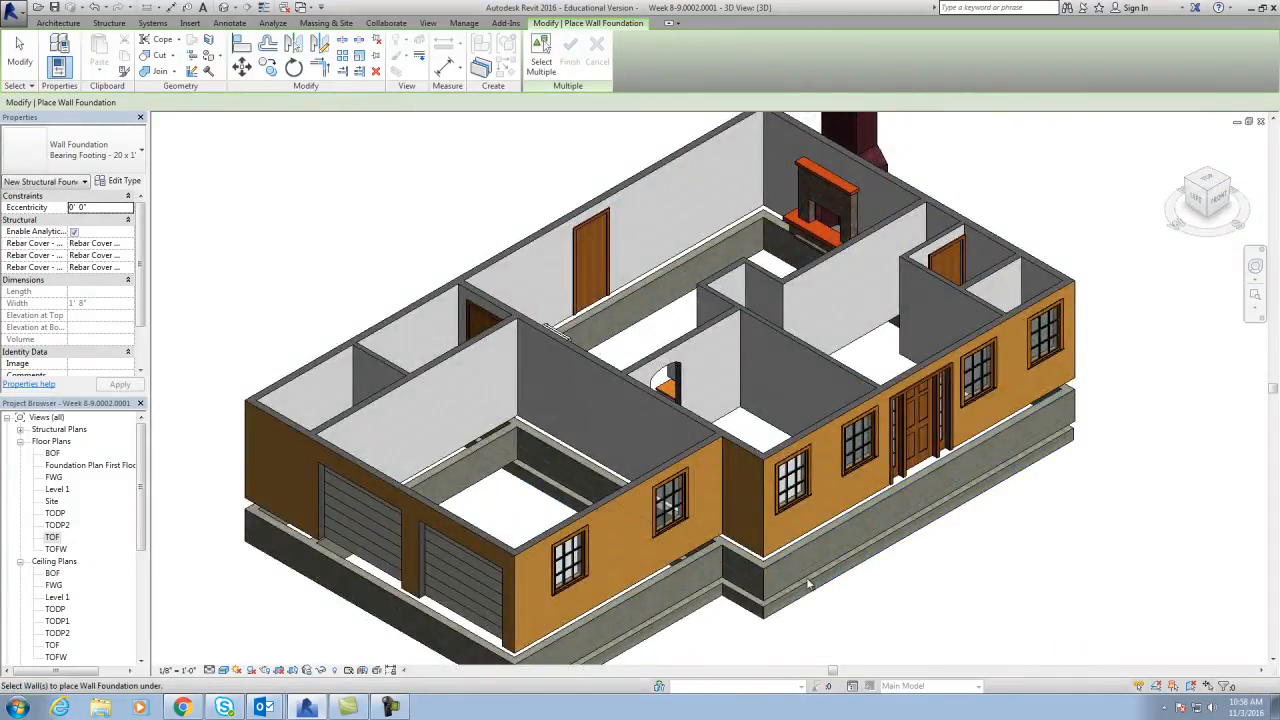
drag(1211, 225, 1082, 484)
click(1019, 547)
middle_drag(1021, 552, 926, 412)
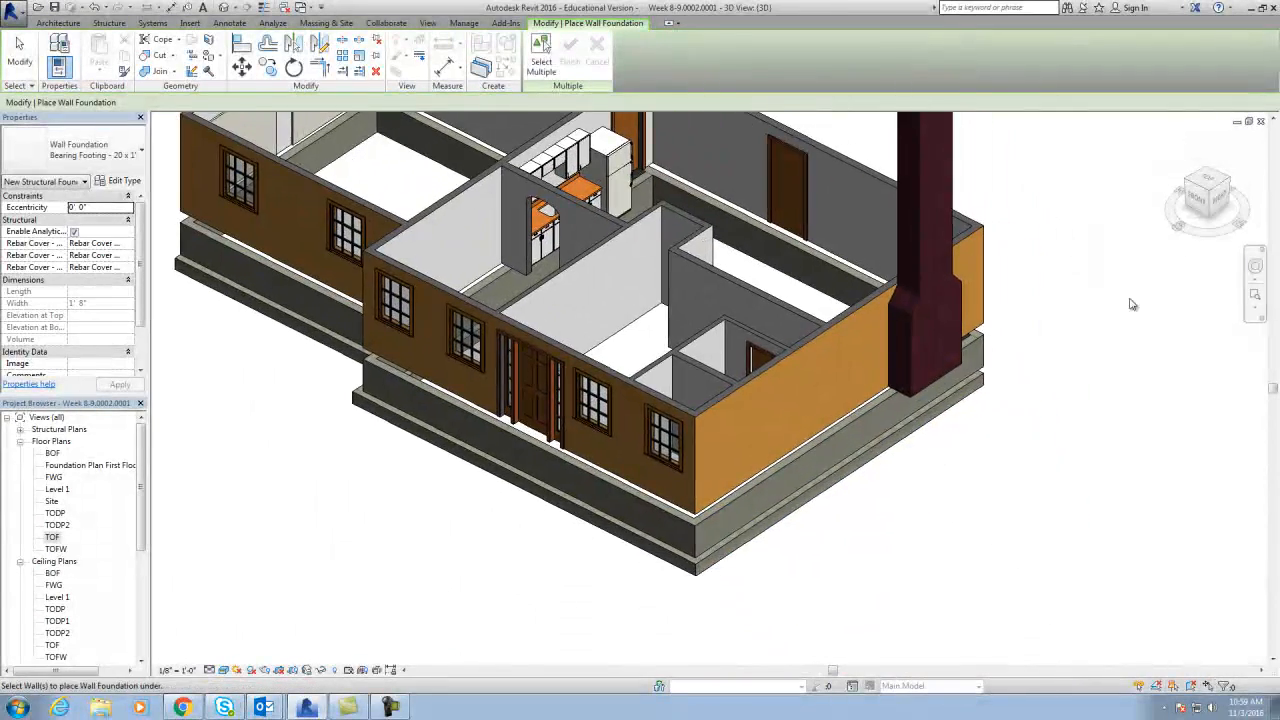
- Place Bearing Footing - 20 x 1' foundations under the rear, garage-door side and interior garage masonry walls
click(1222, 207)
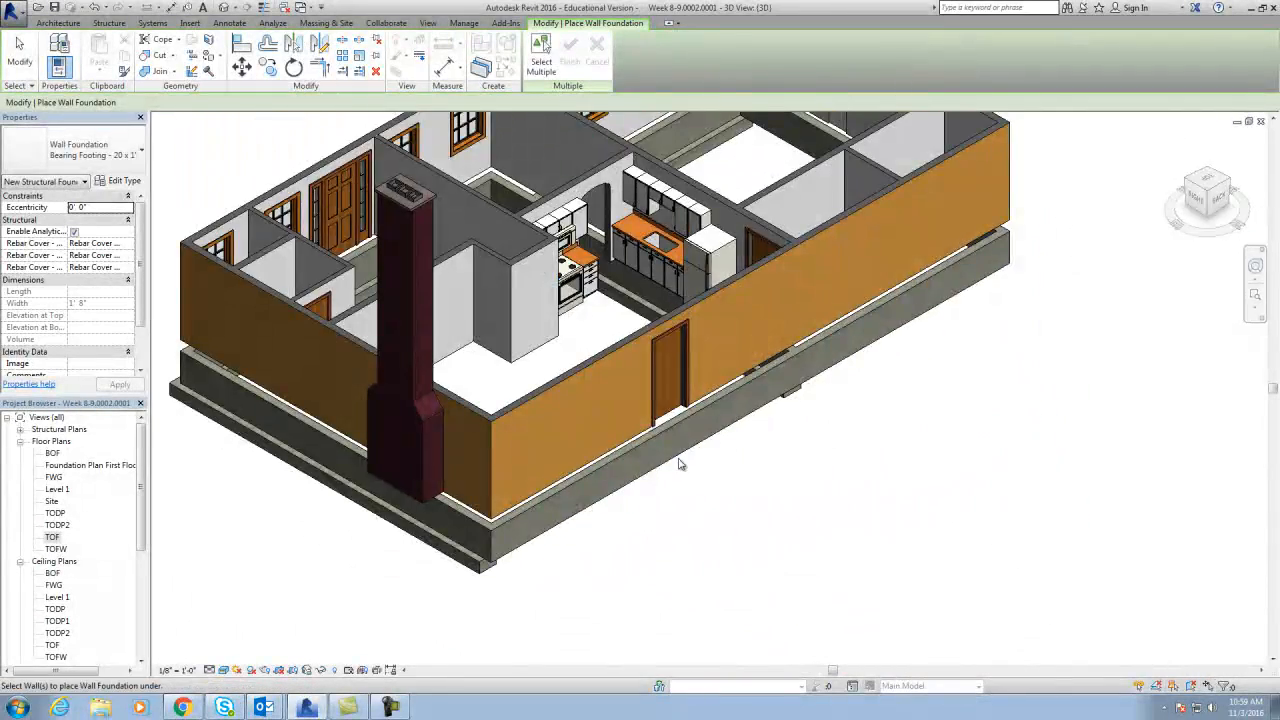
click(677, 463)
drag(1208, 222, 950, 240)
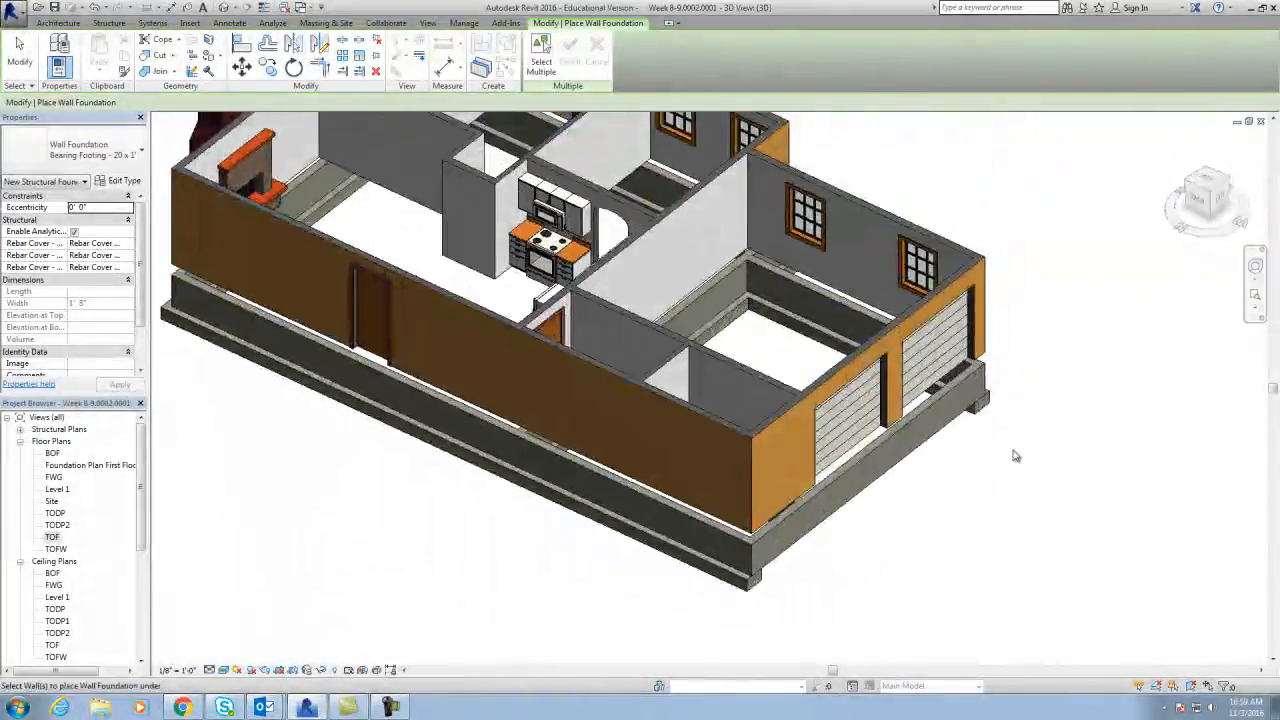
click(857, 500)
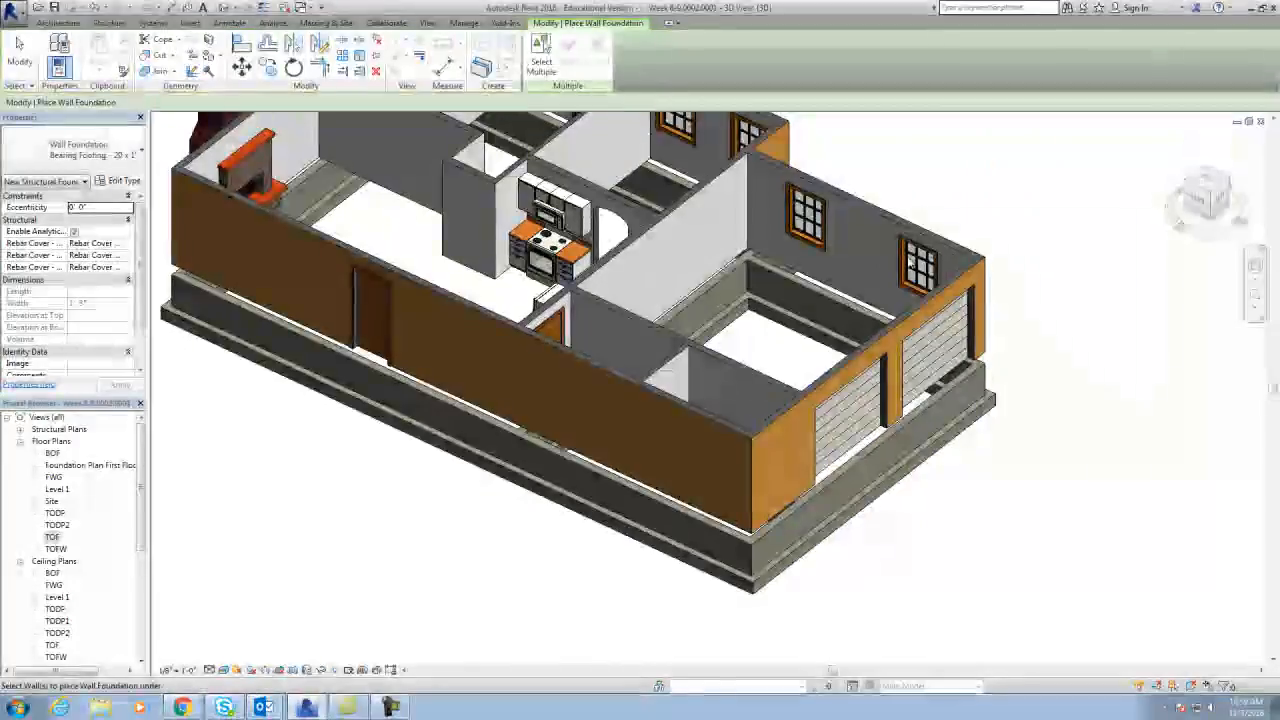
drag(1188, 205, 390, 230)
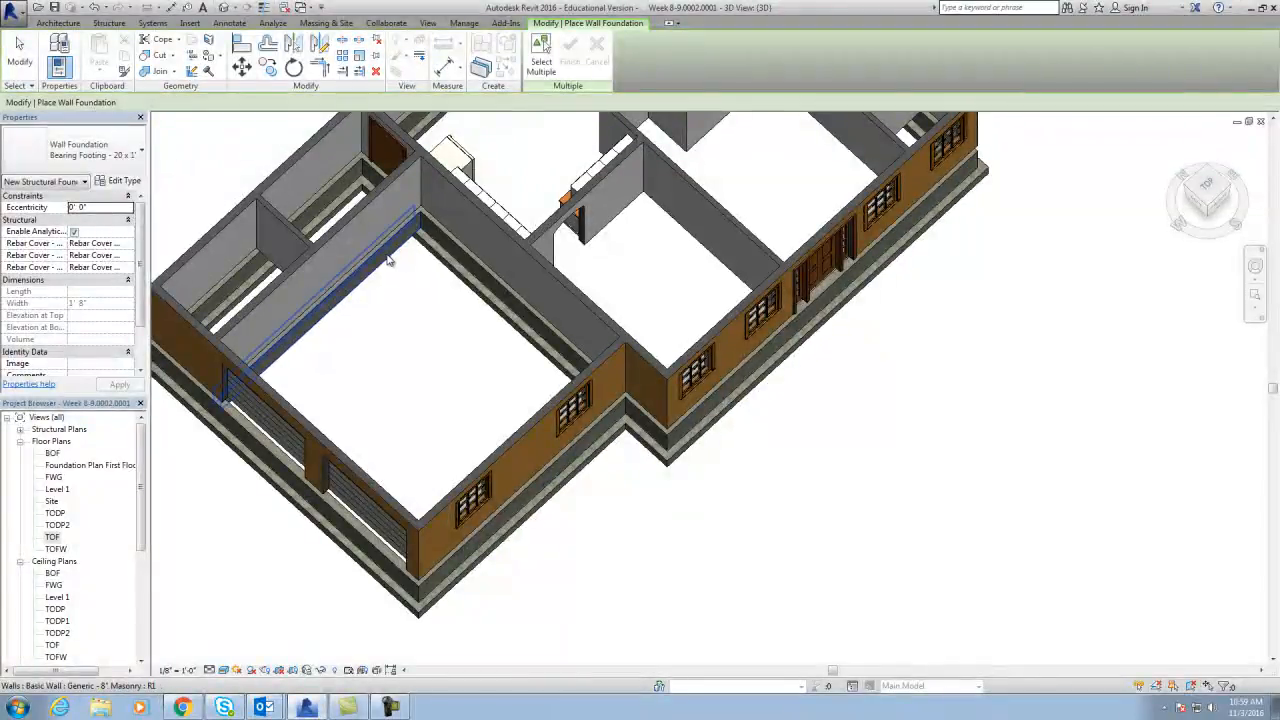
- Orbit the 3D model to examine the footings from below, the front and above for complete coverage under all masonry walls
scroll(616, 358, down, 4)
shift+middle_drag(616, 358, 857, 392)
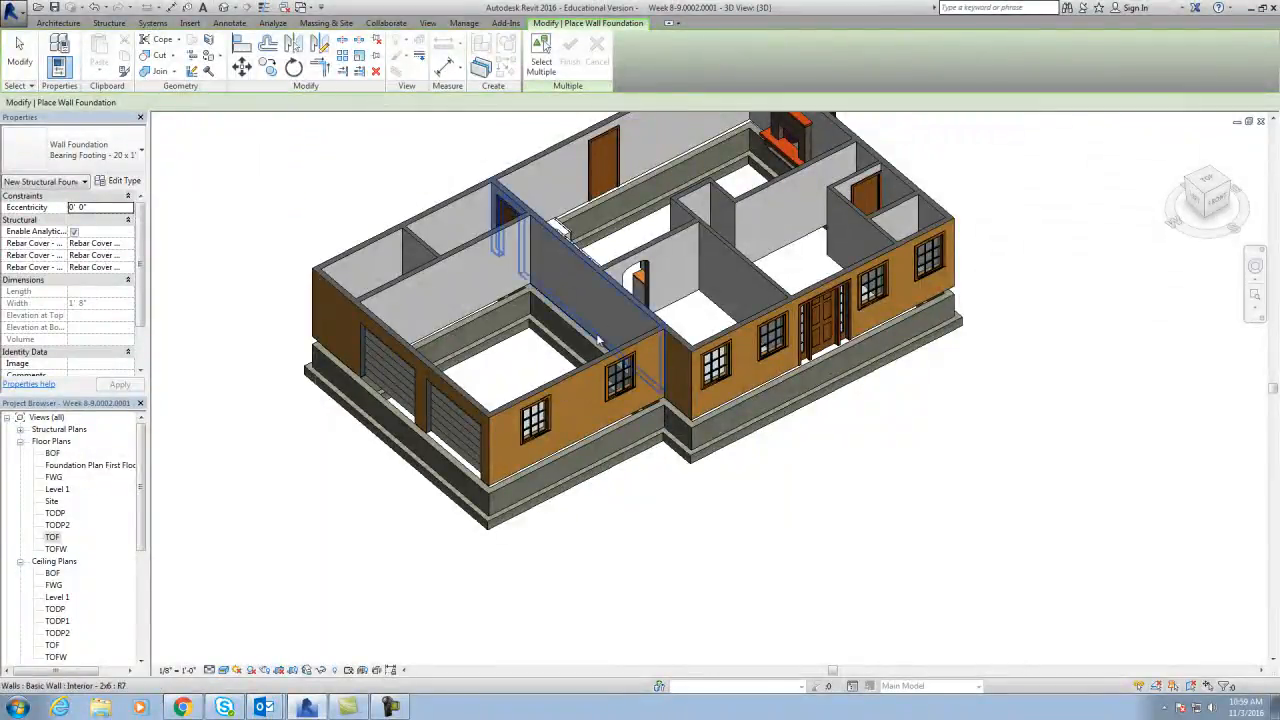
mouse_move(645, 327)
shift+middle_down()
mouse_move(780, 410)
mouse_move(1148, 576)
mouse_move(985, 628)
shift+middle_up()
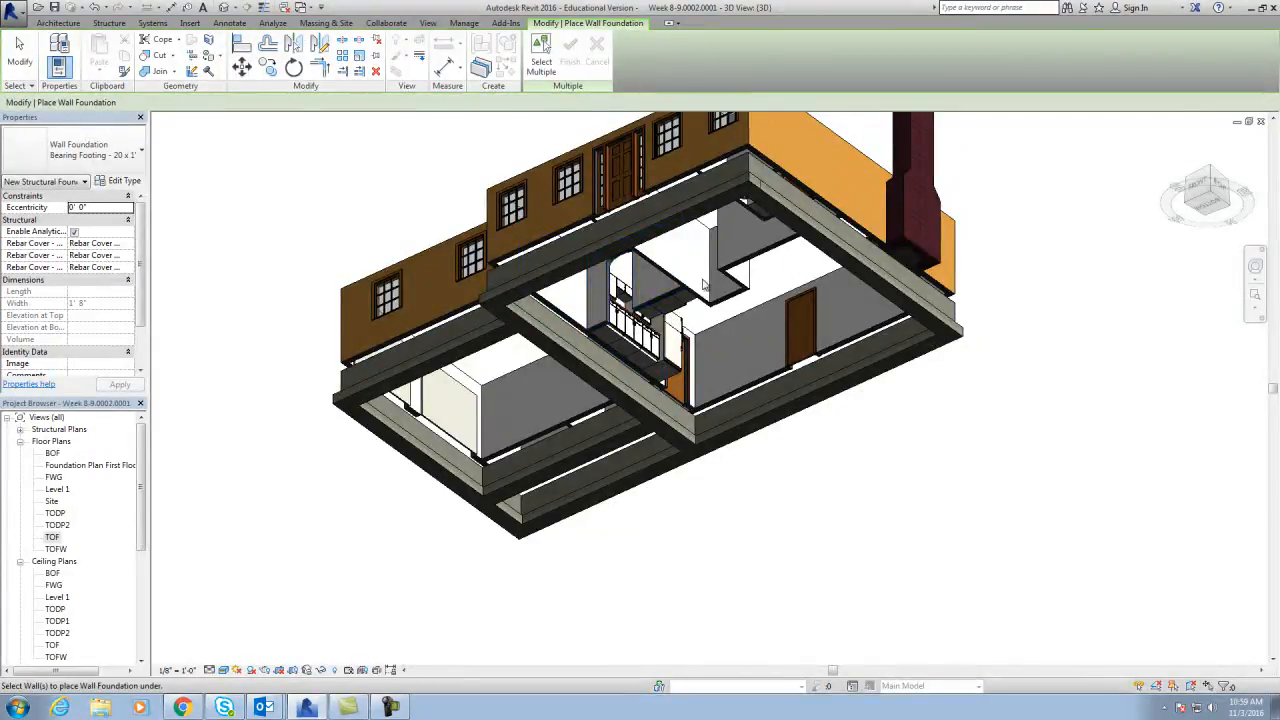
drag(1206, 198, 1220, 305)
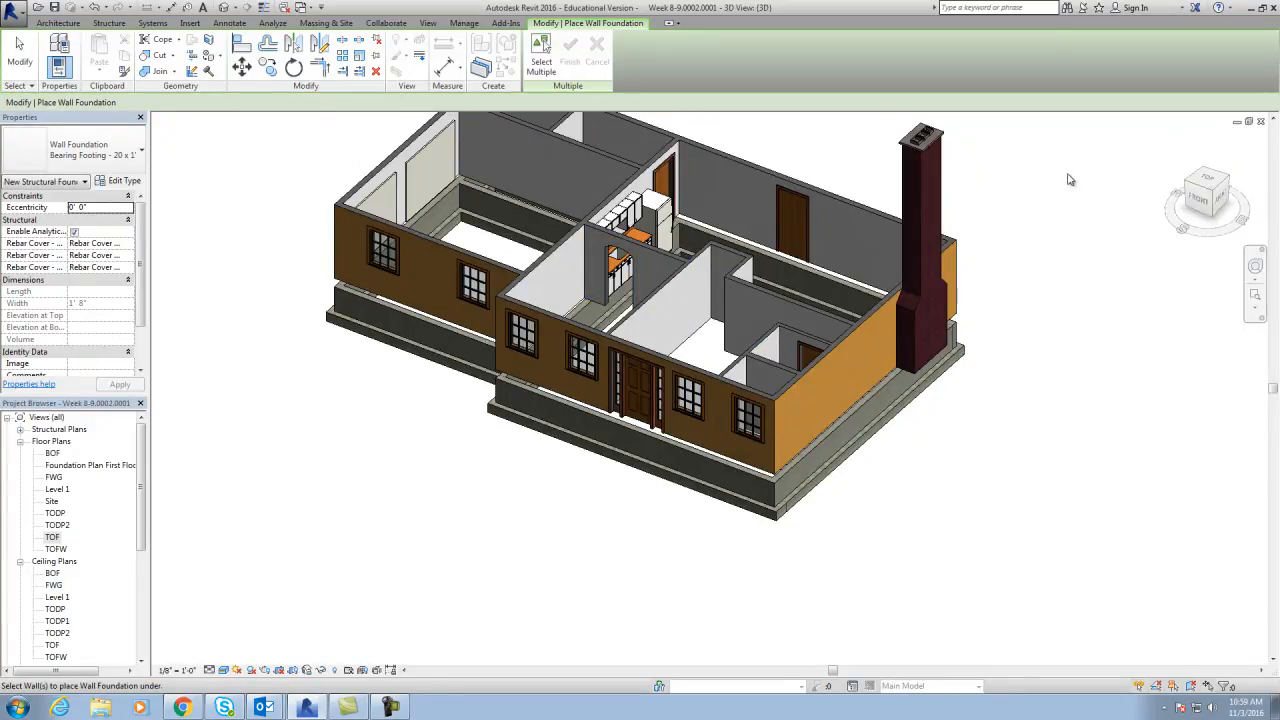
drag(1200, 200, 1237, 243)
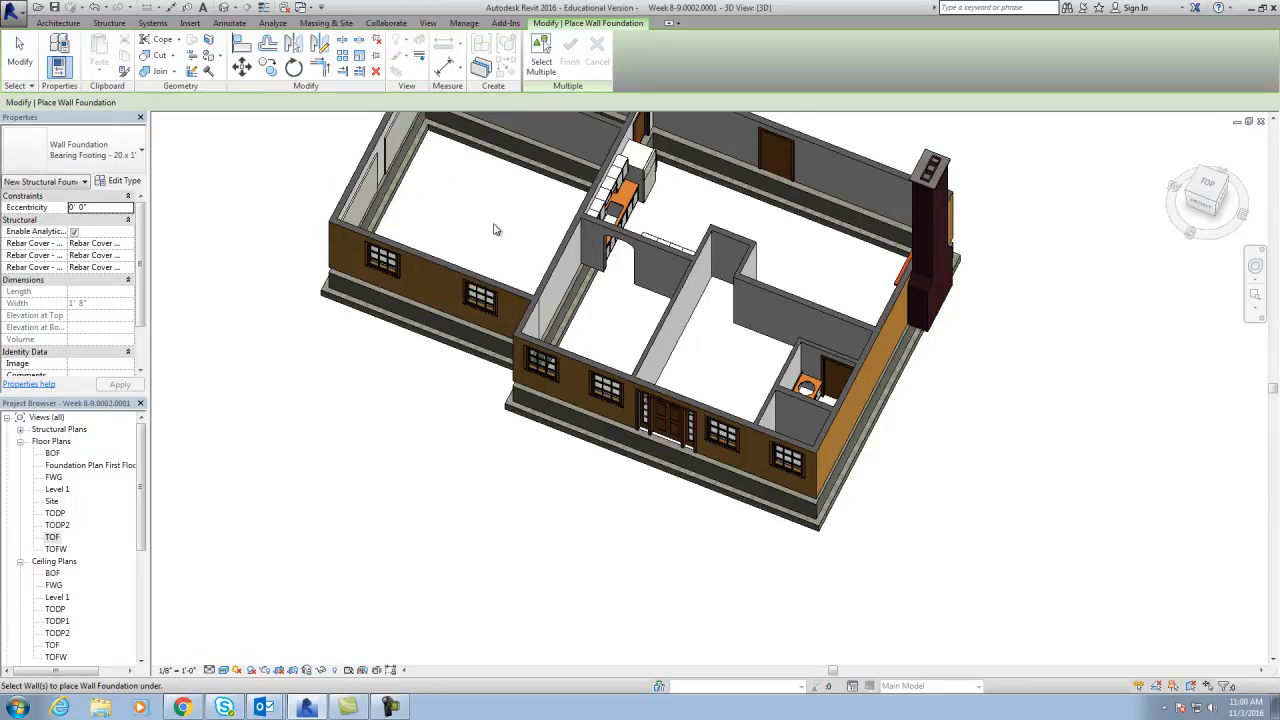
middle_drag(517, 234, 508, 312)
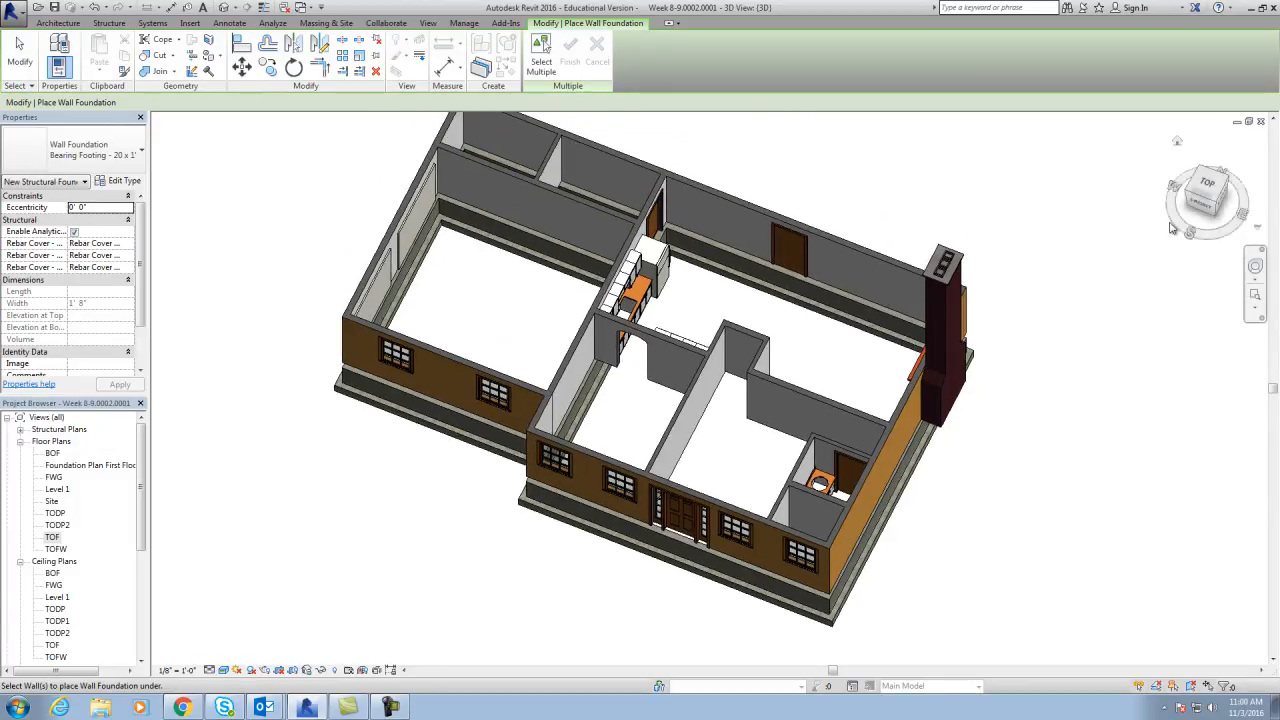
click(1203, 205)
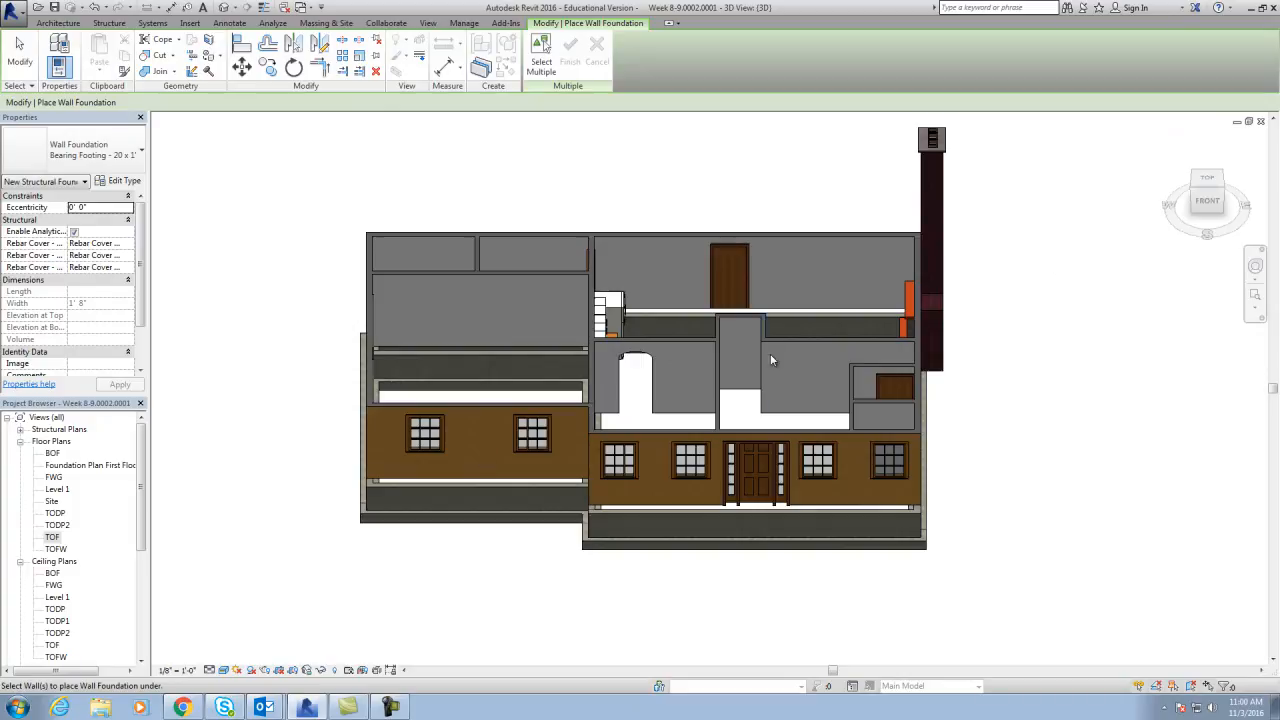
click(1210, 180)
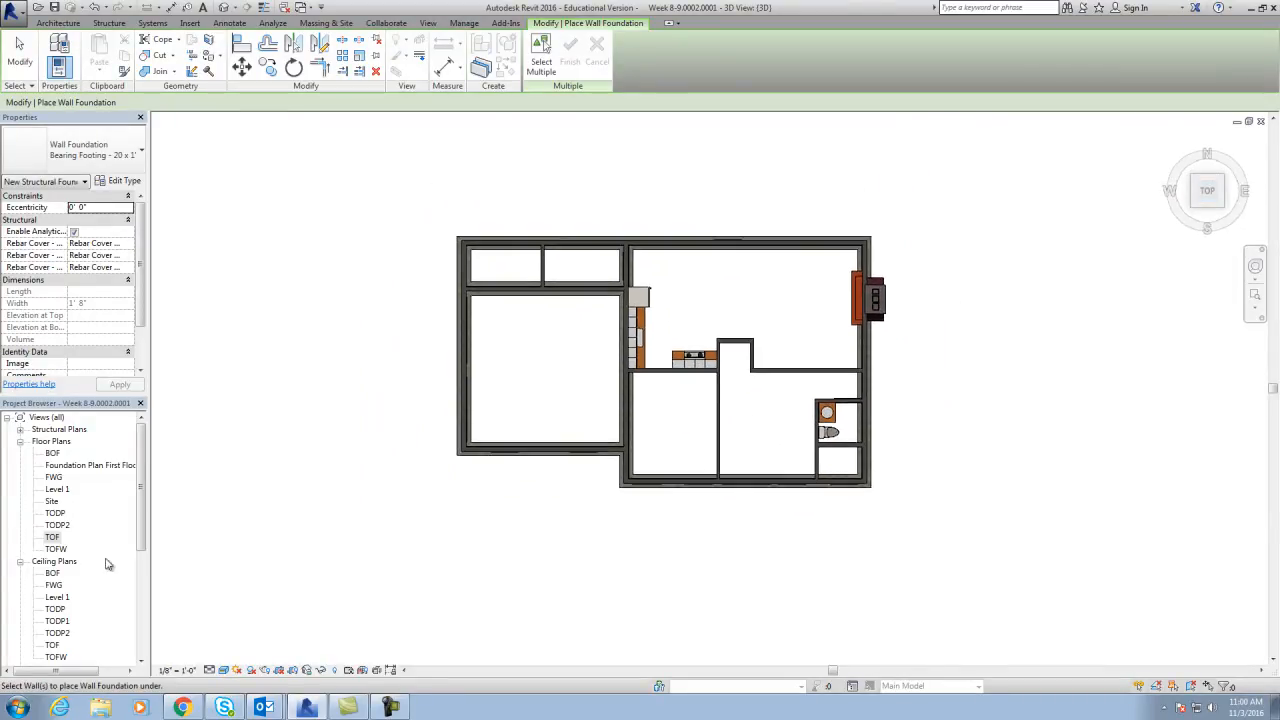
- Open the TOF floor plan at the interior walls between the kitchen, front entry and bathroom
double_click(52, 538)
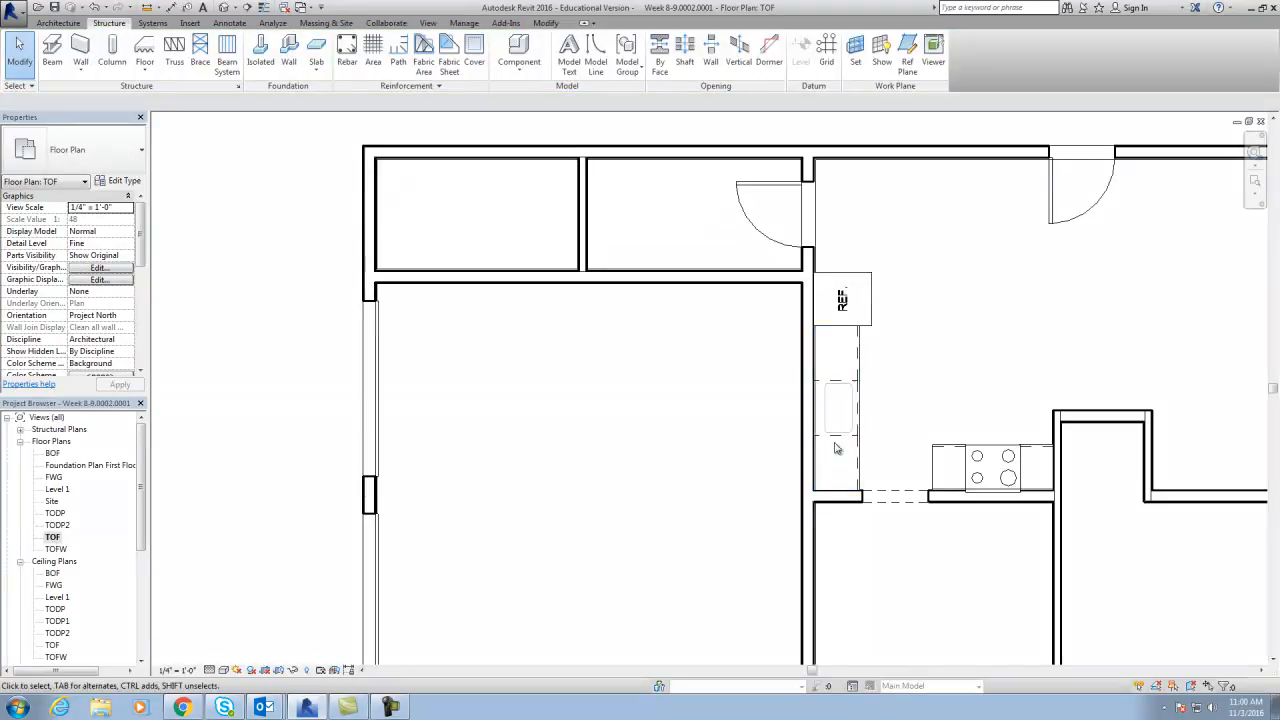
middle_drag(875, 471, 671, 460)
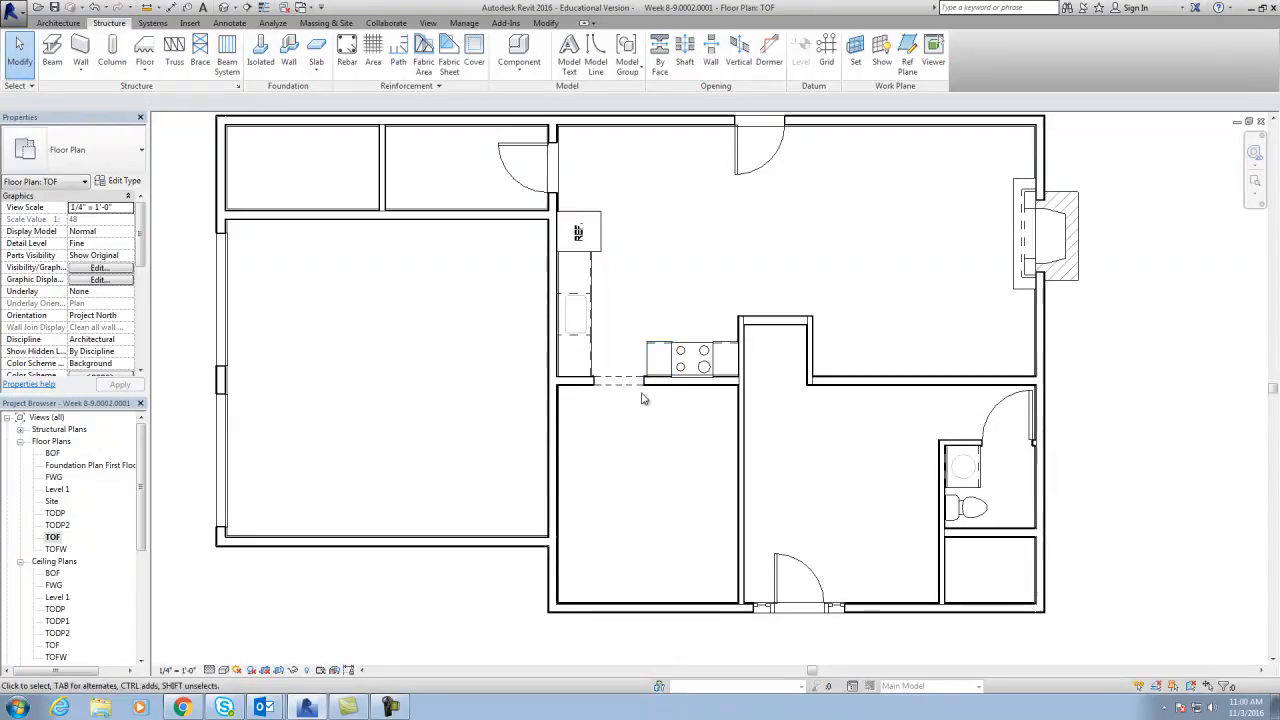
scroll(643, 398, up, 3)
middle_drag(723, 446, 739, 430)
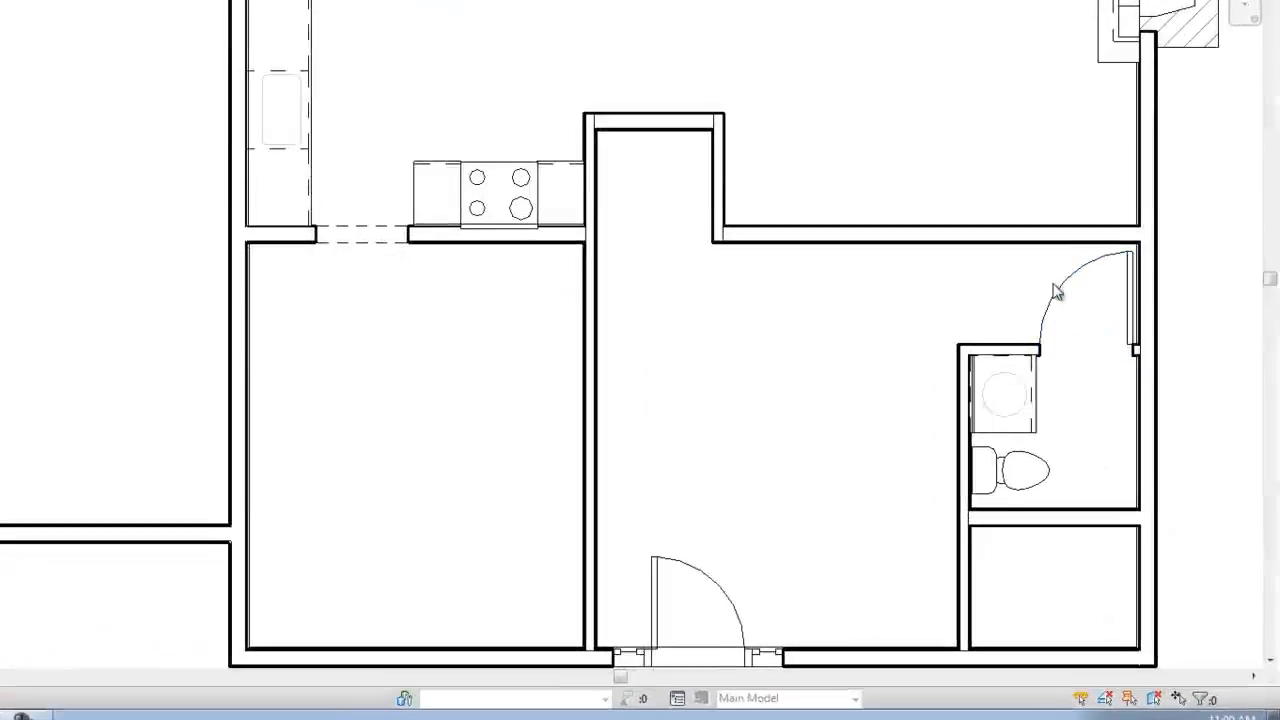
middle_drag(843, 289, 880, 278)
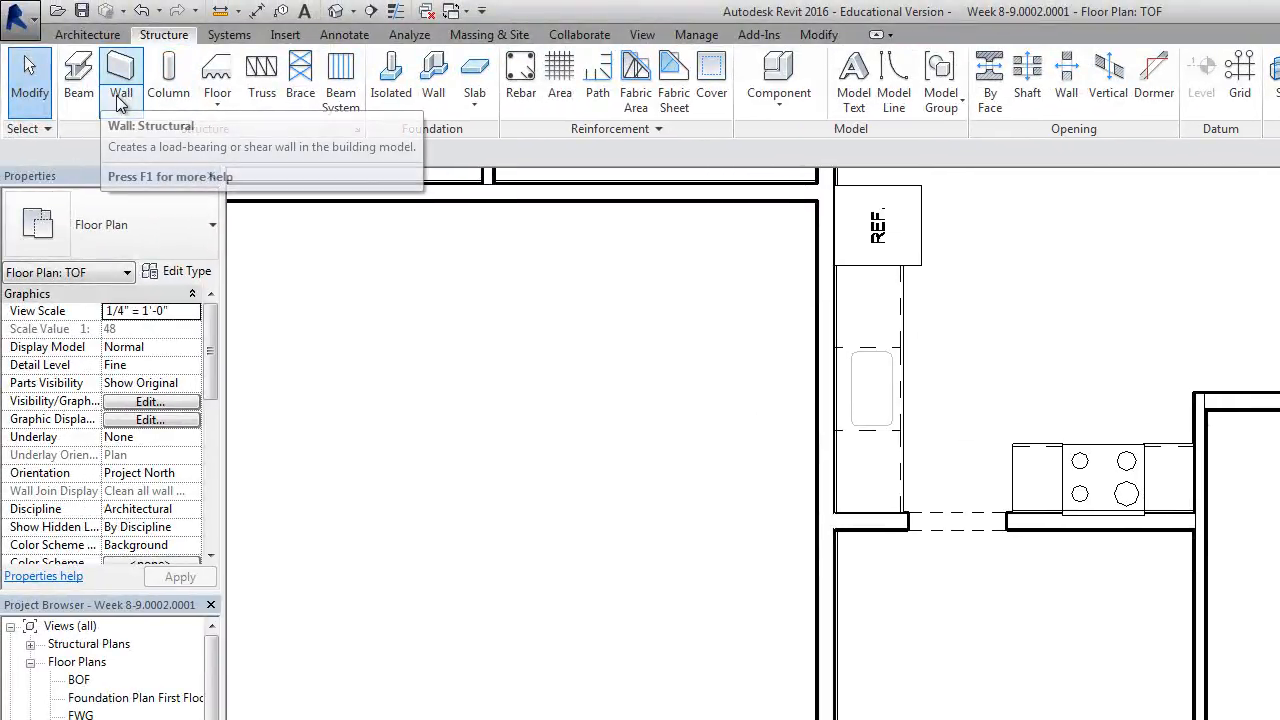
- Draw a short vertical Generic - 8" Masonry wall about 1'-4" long, from TOF to TOFW, outside the house's fireplace side
click(118, 100)
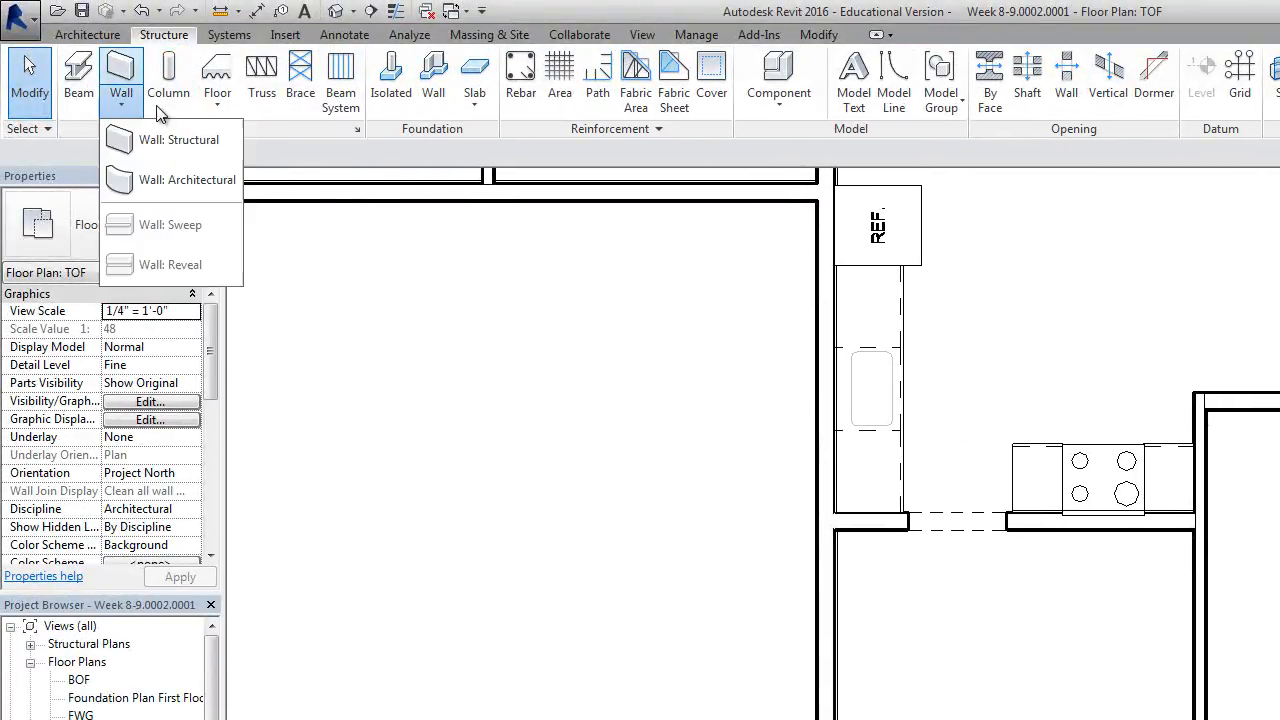
click(181, 190)
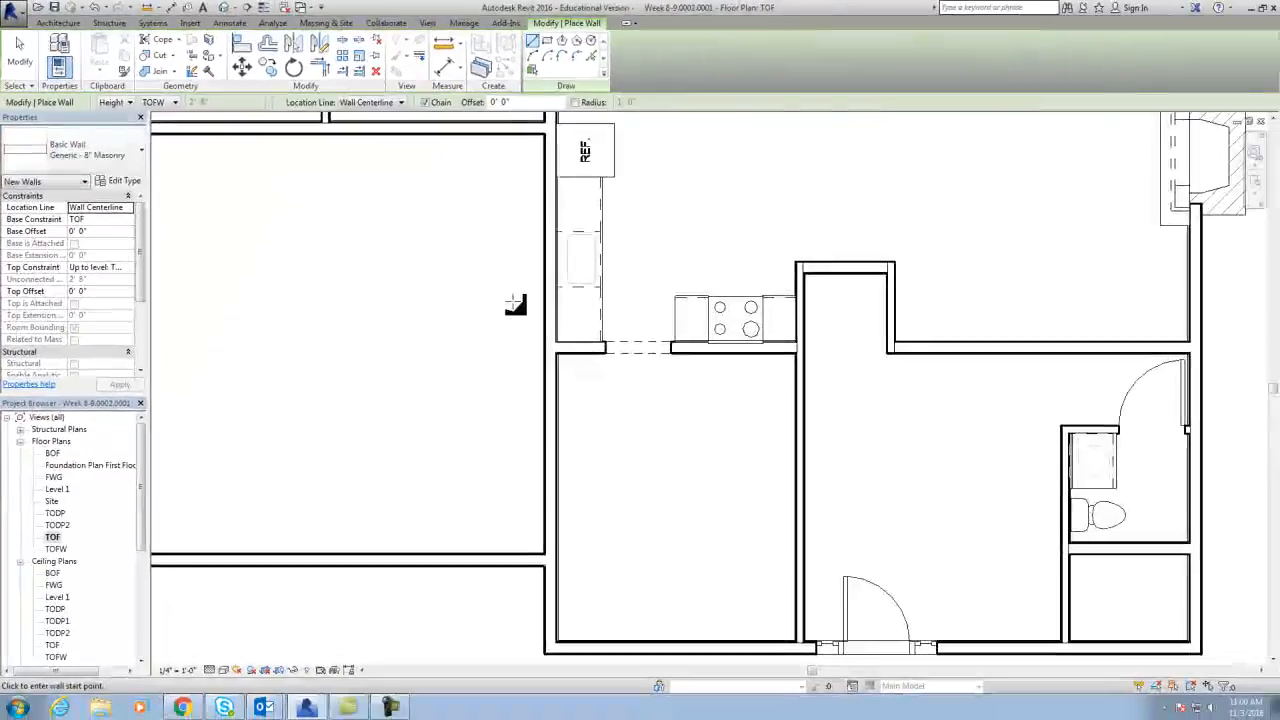
scroll(610, 360, down, 1)
middle_drag(886, 438, 682, 430)
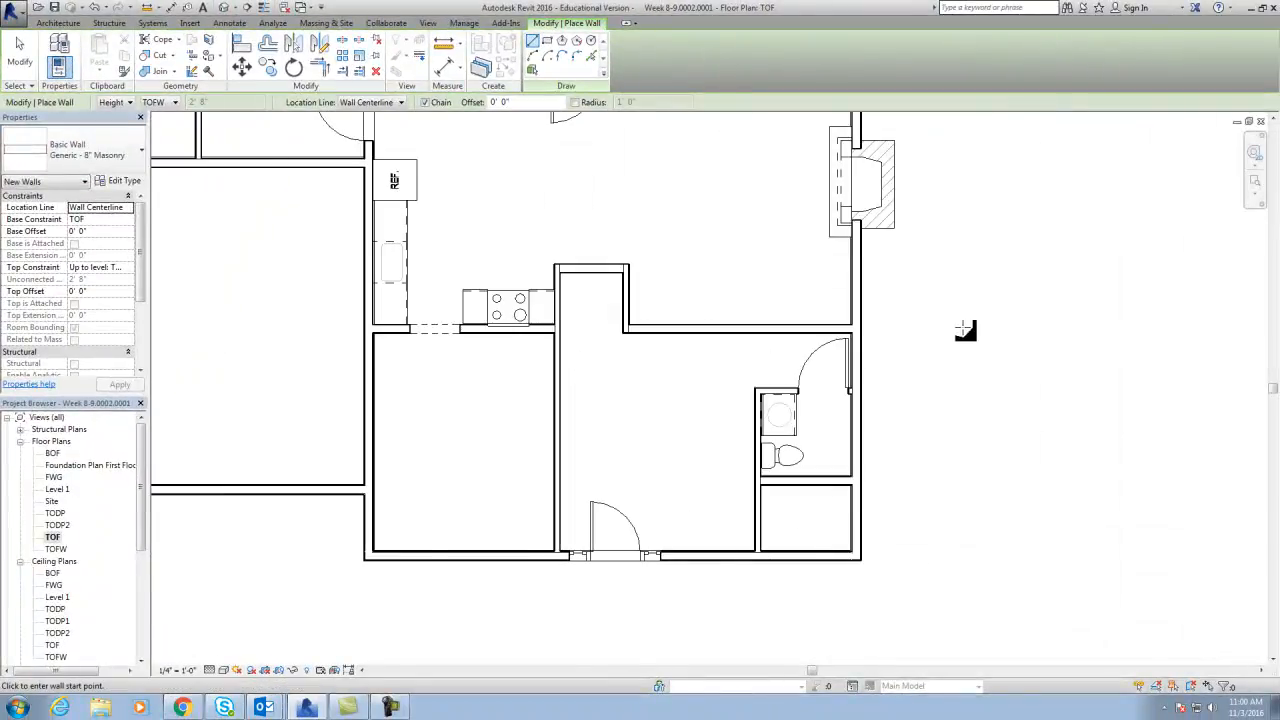
click(1015, 307)
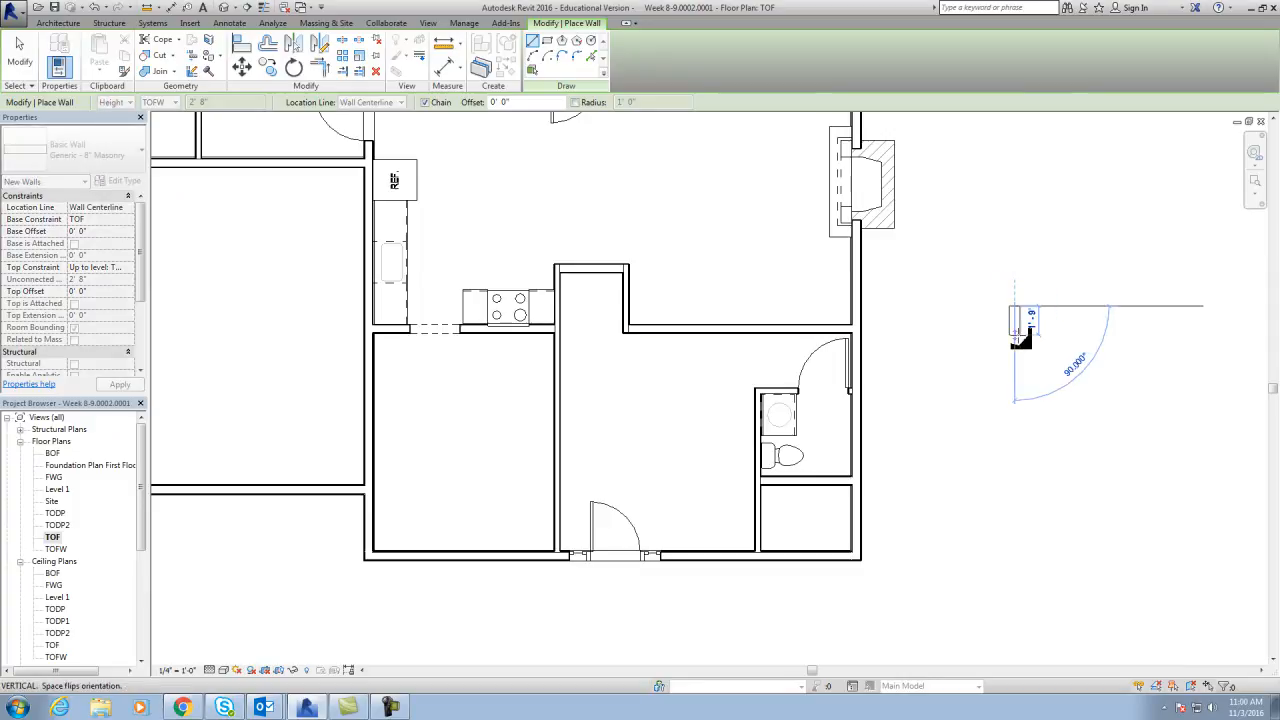
click(1020, 338)
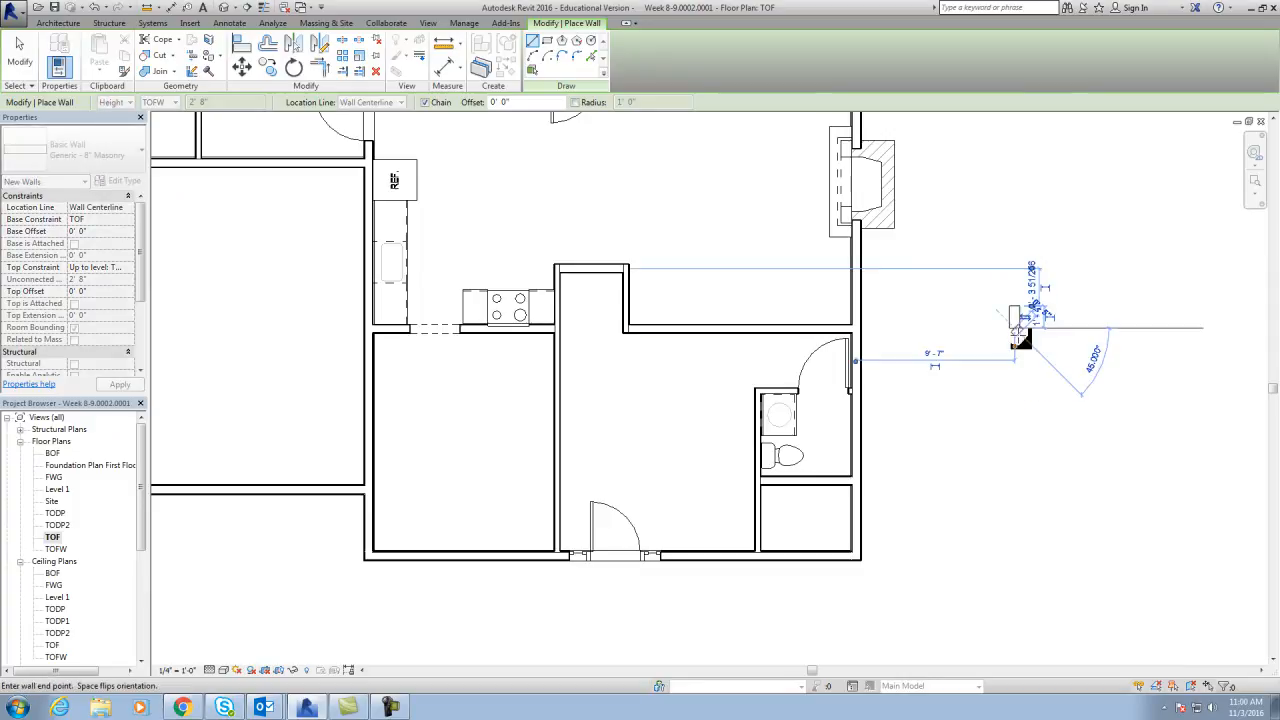
key(Escape)
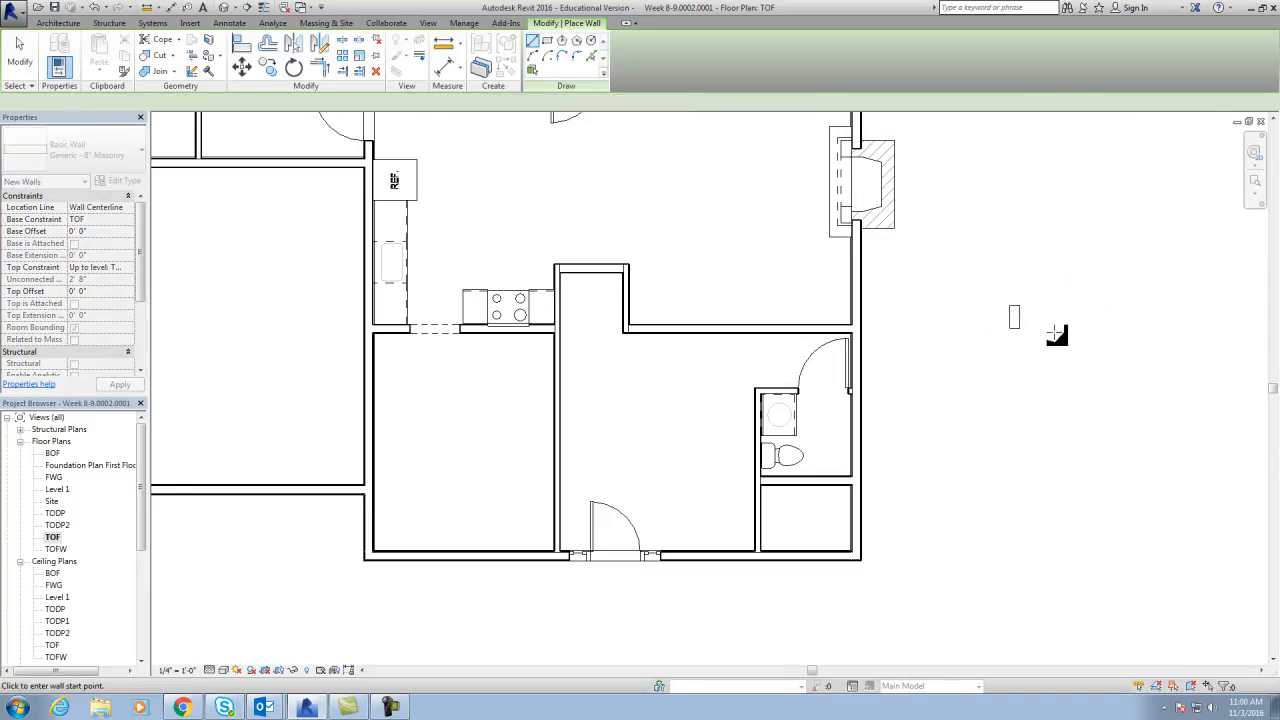
key(Escape)
- Mirror a copy of the short masonry wall about its long outer face to form a two-wall pier
middle_drag(1007, 360, 1049, 372)
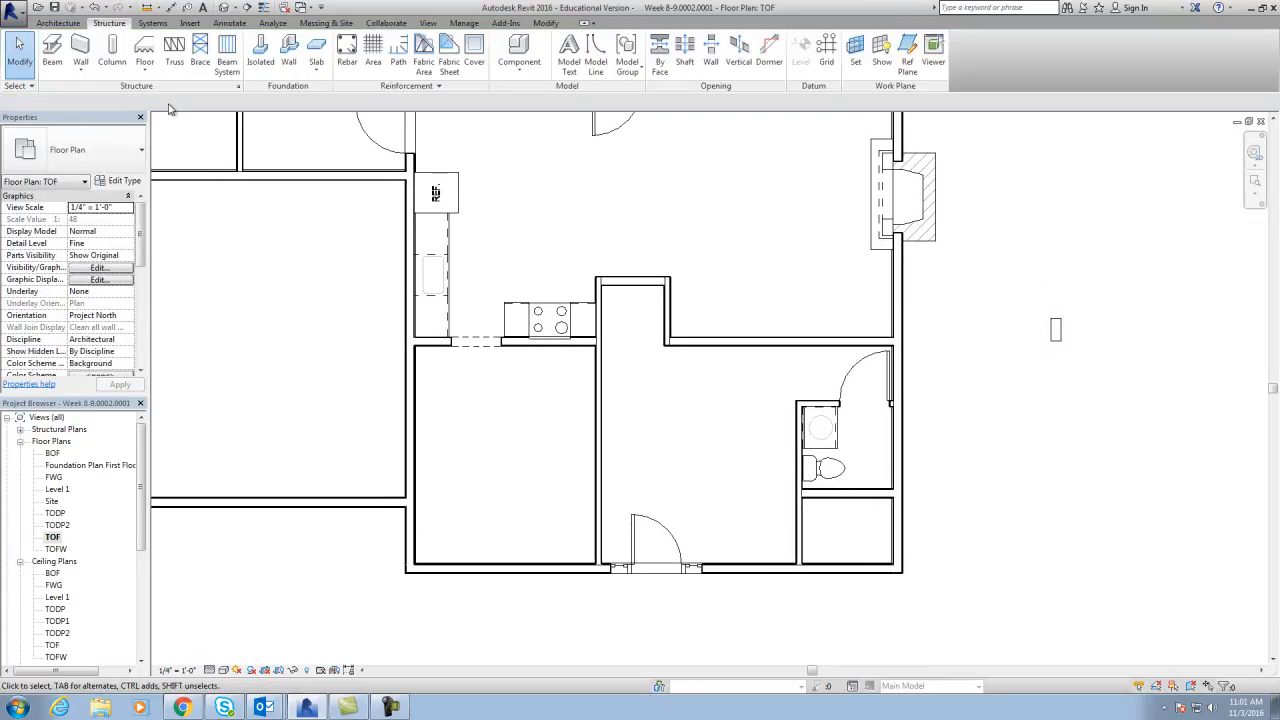
click(1057, 327)
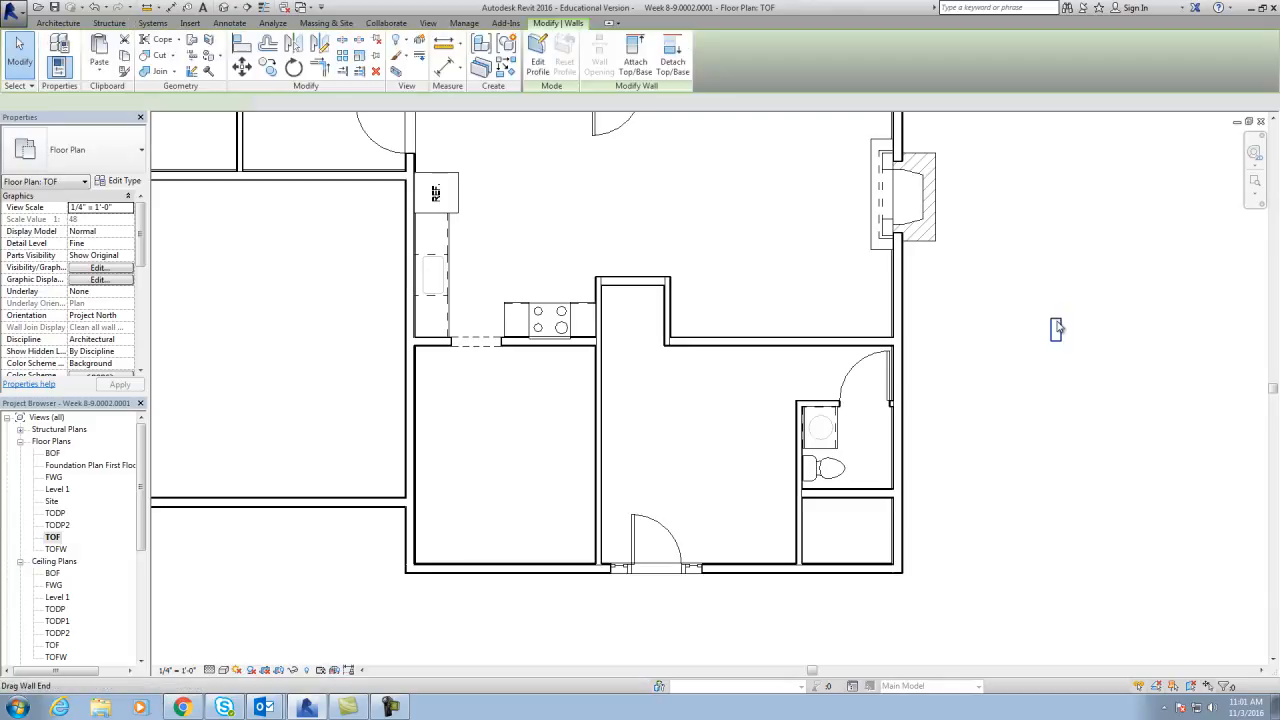
click(320, 44)
click(1074, 333)
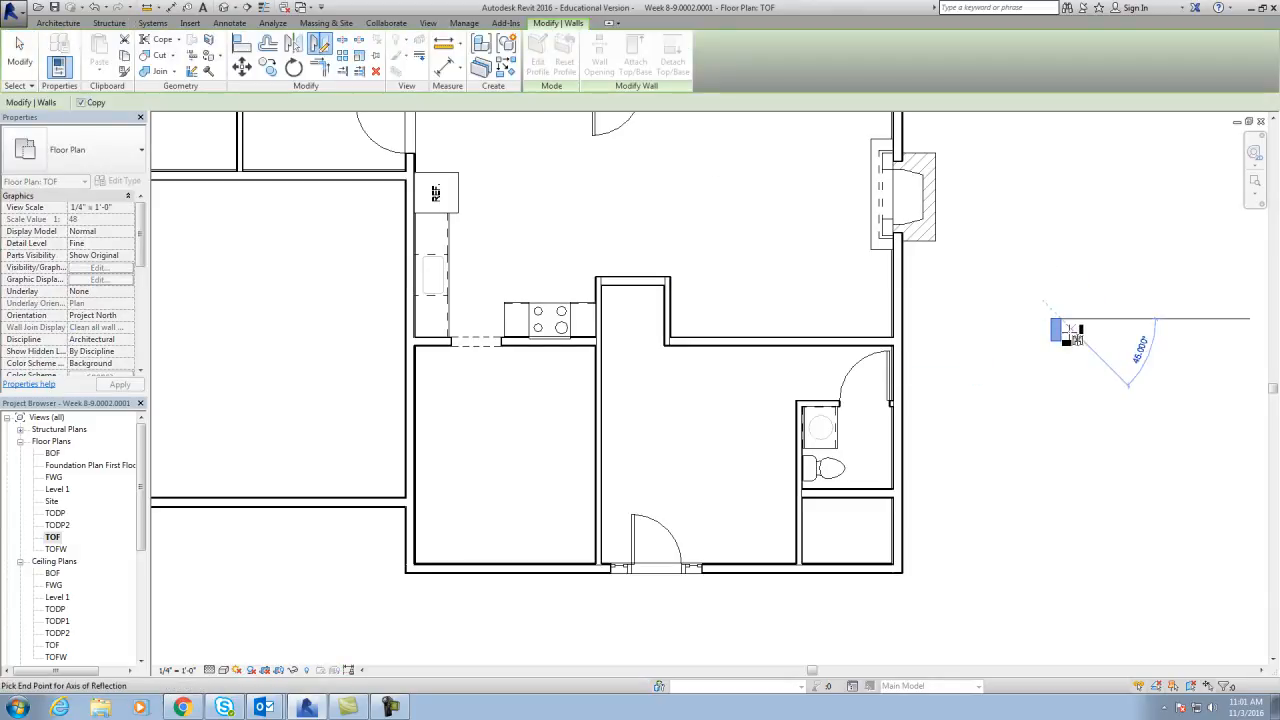
click(1063, 336)
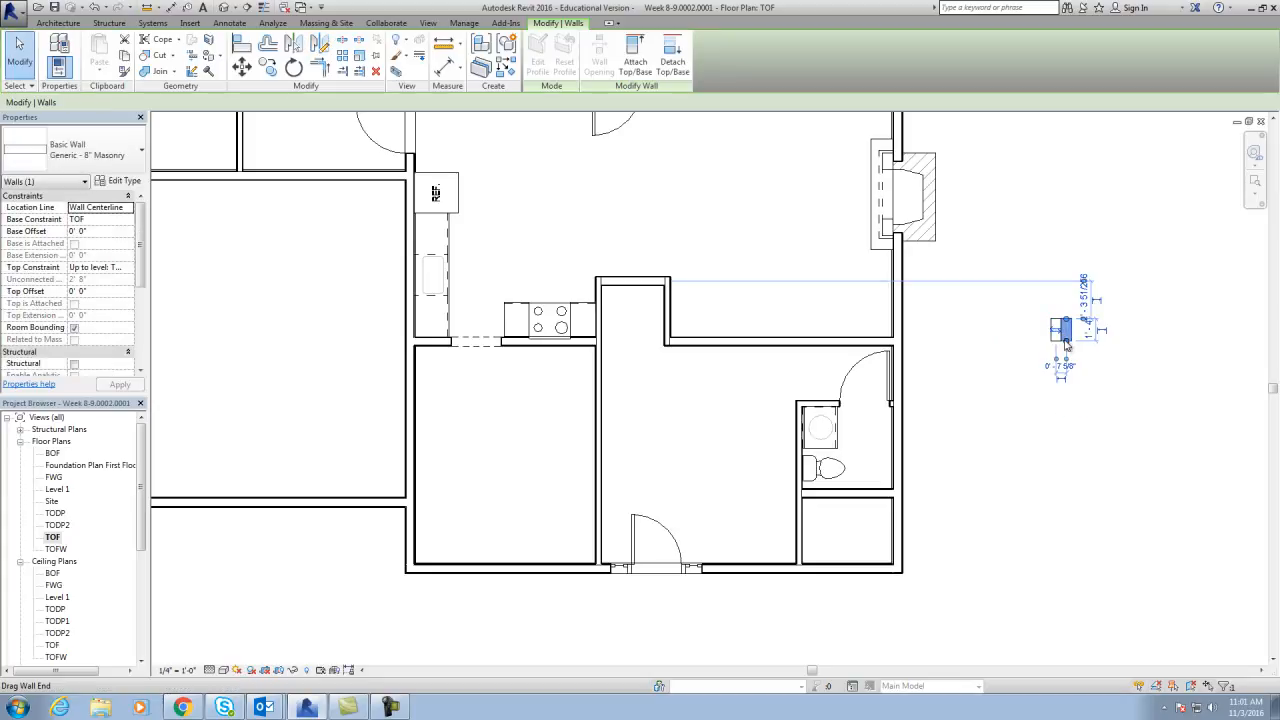
click(1106, 363)
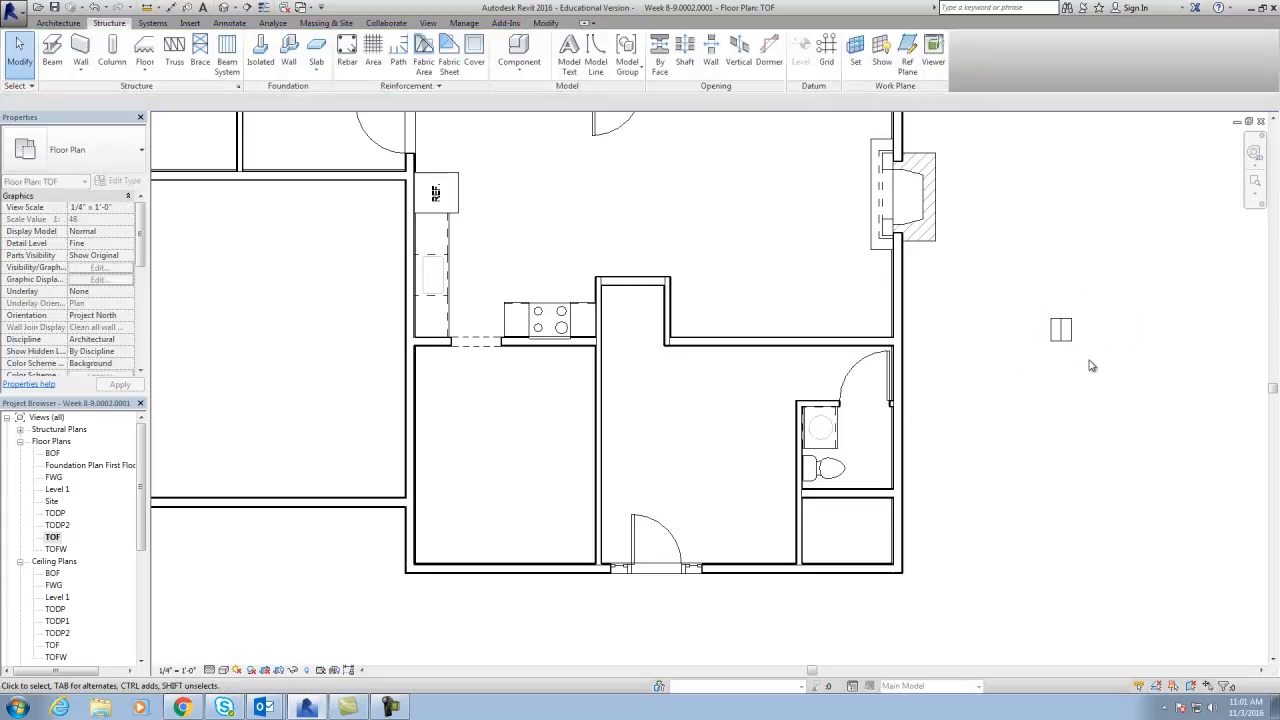
- Set the top constraint of both pier walls to Up to level: TOFW
drag(1086, 350, 1030, 297)
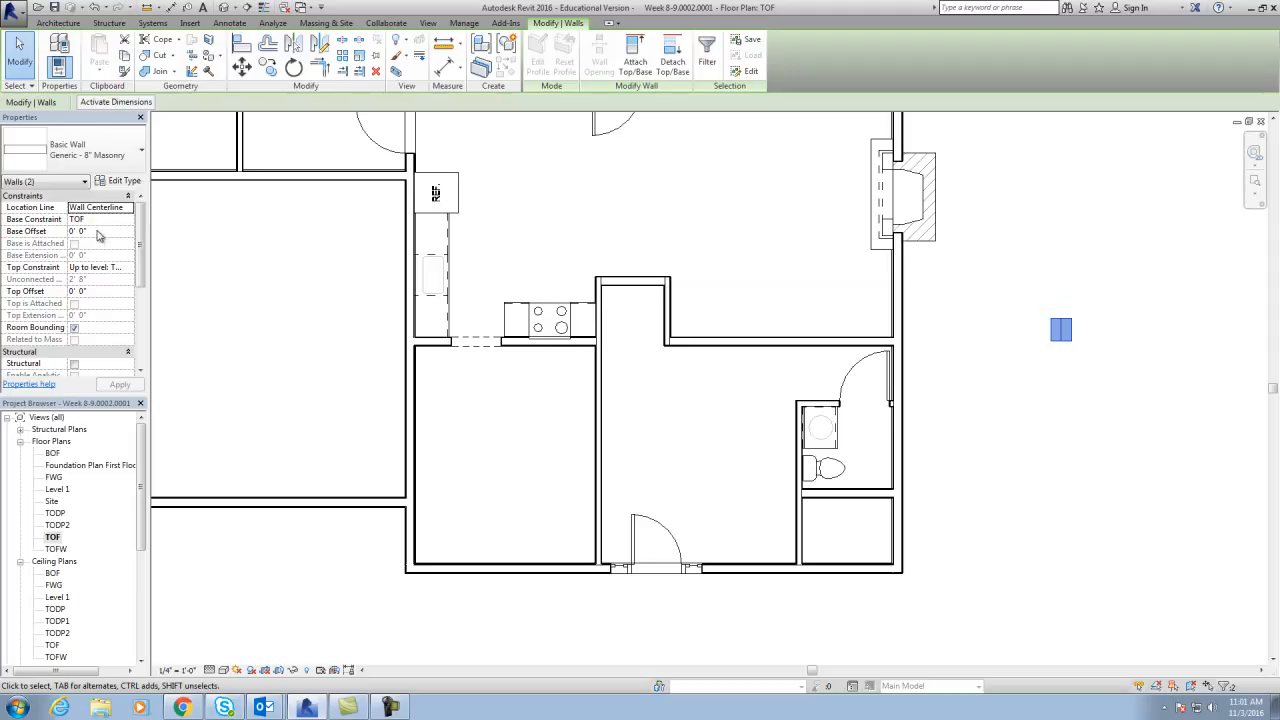
click(126, 268)
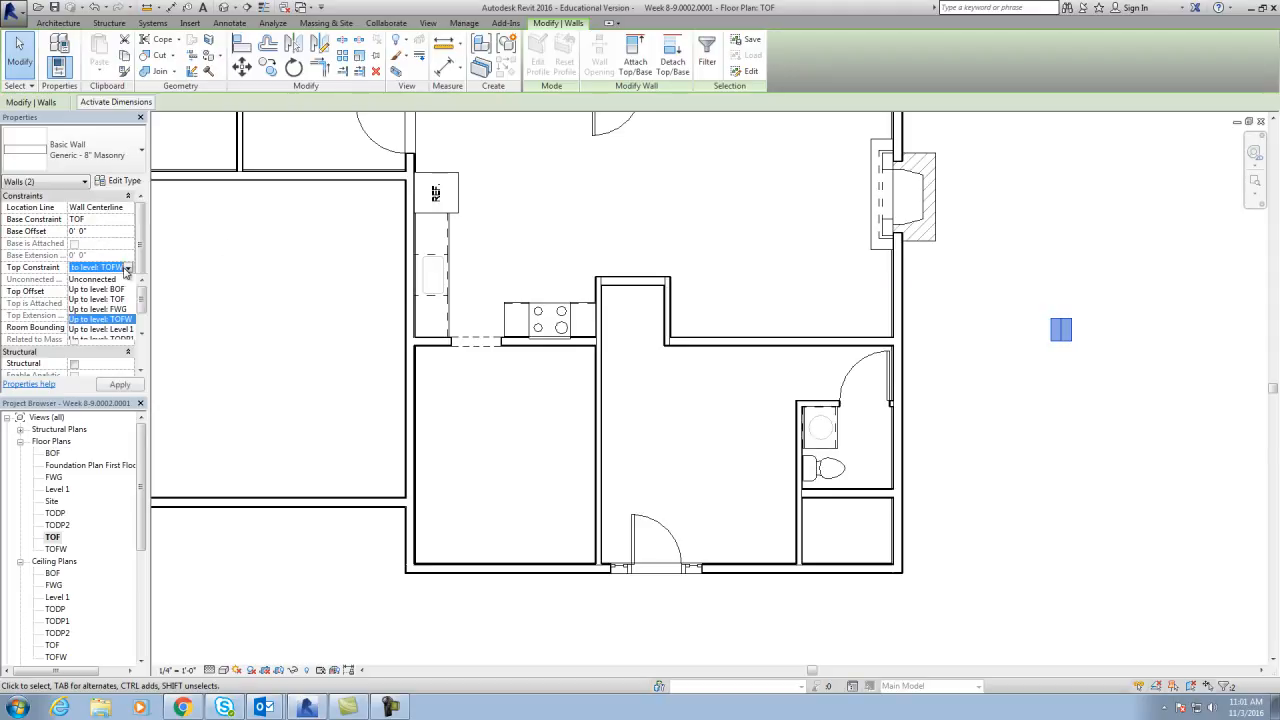
click(122, 321)
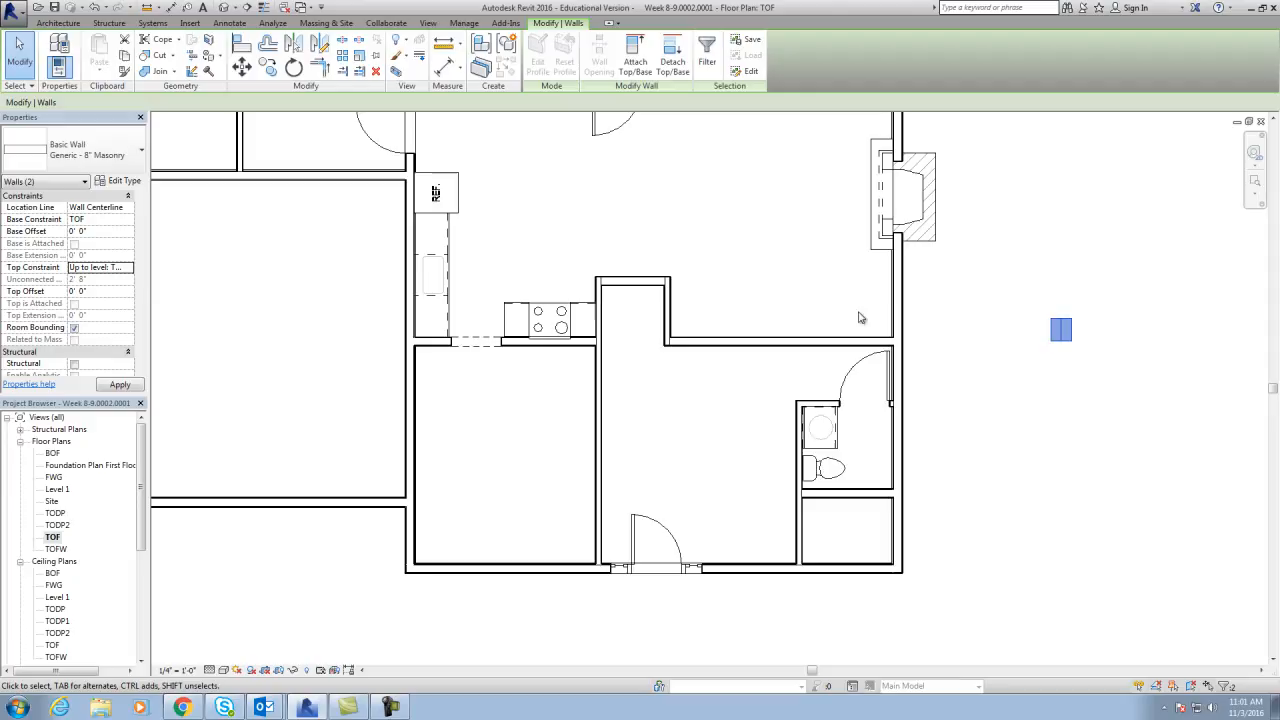
click(1085, 362)
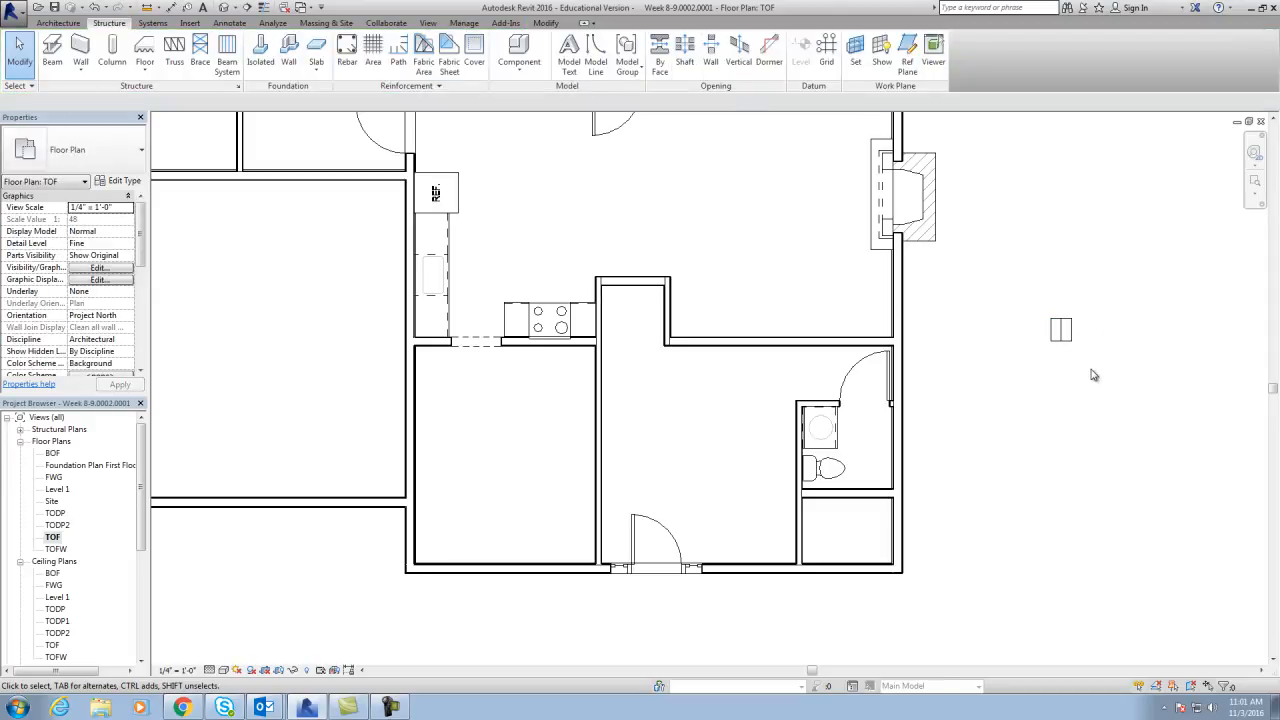
- Copy the masonry pier from its center onto the long interior wall, near the bathroom door
scroll(823, 369, up, 1)
middle_drag(823, 369, 909, 349)
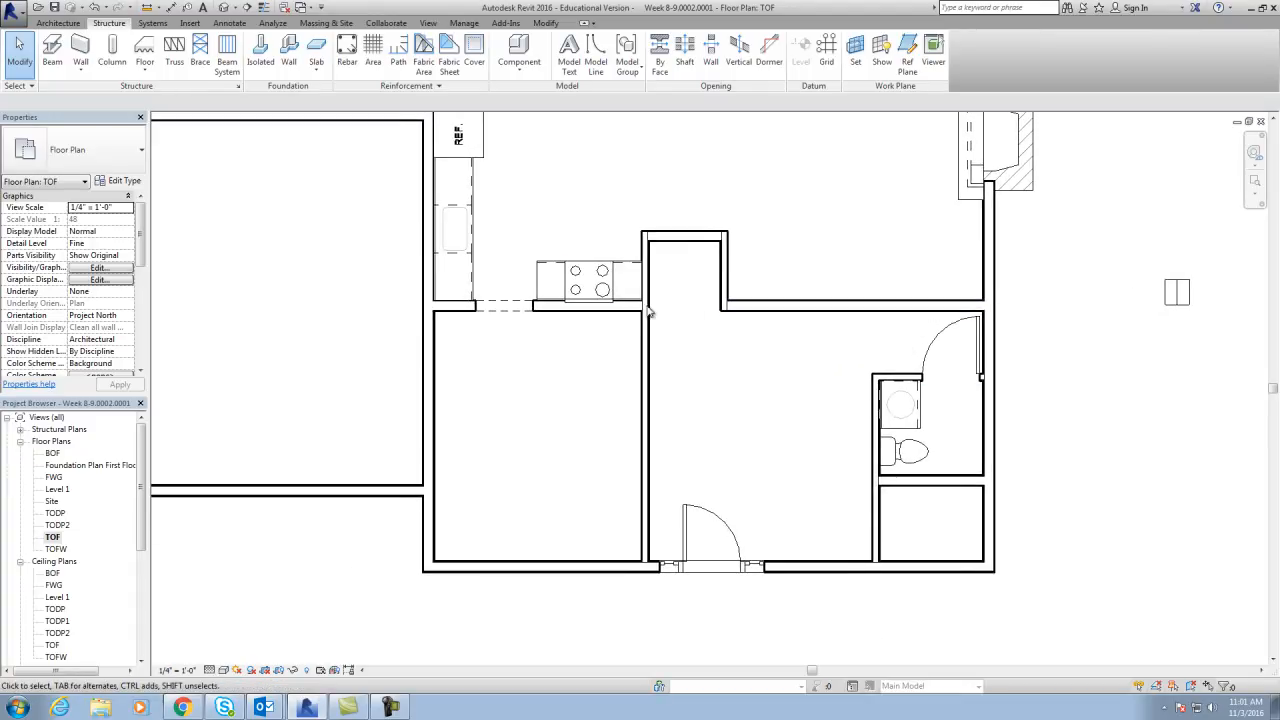
drag(1210, 335, 1165, 280)
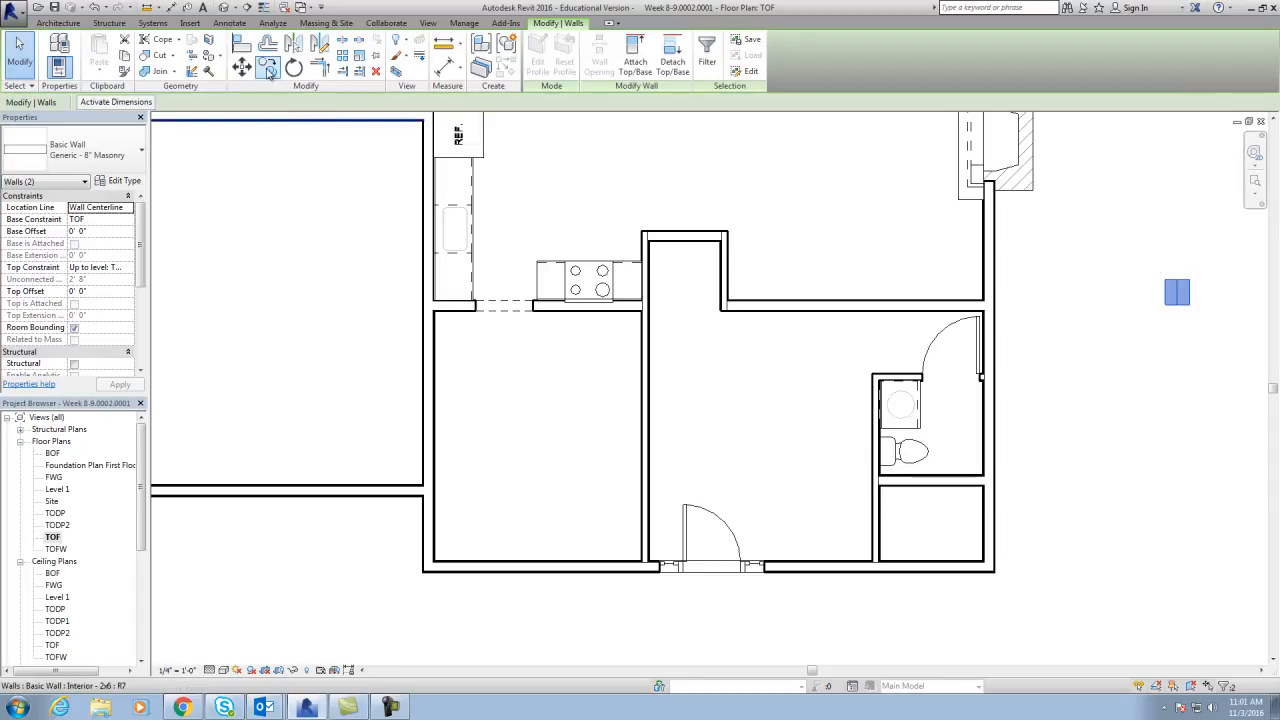
click(241, 65)
click(1177, 292)
click(268, 66)
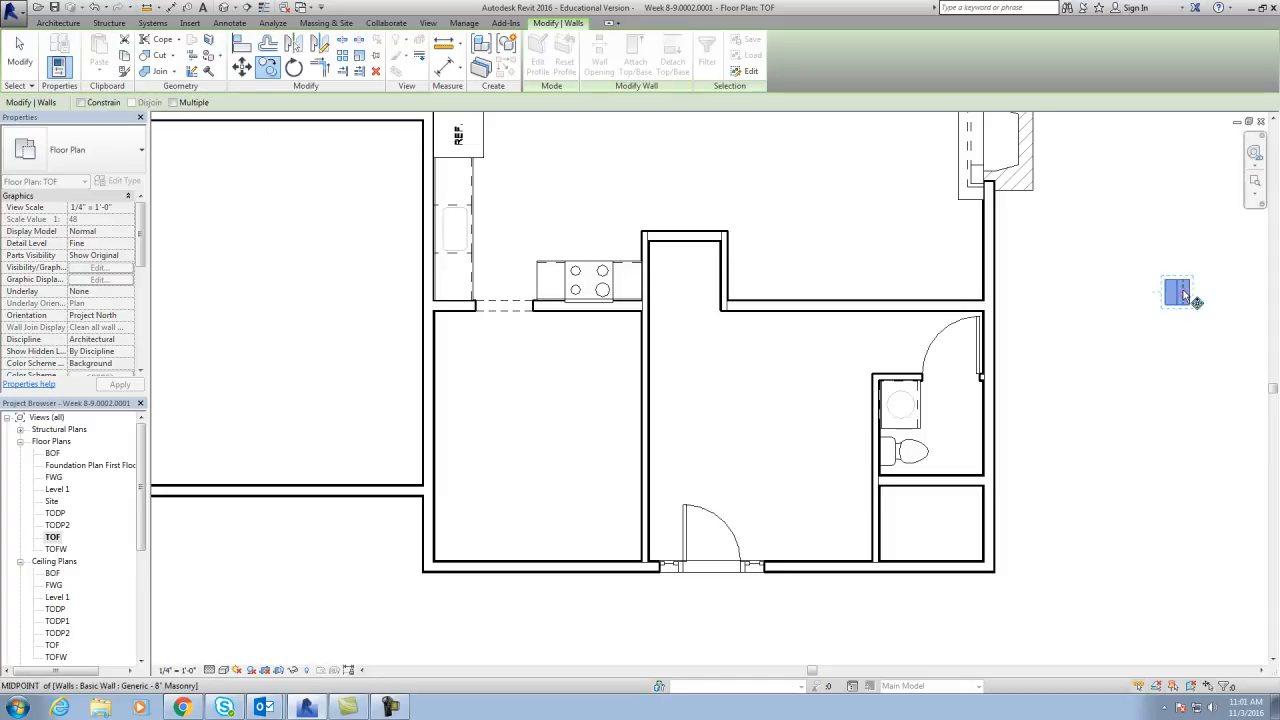
click(1177, 292)
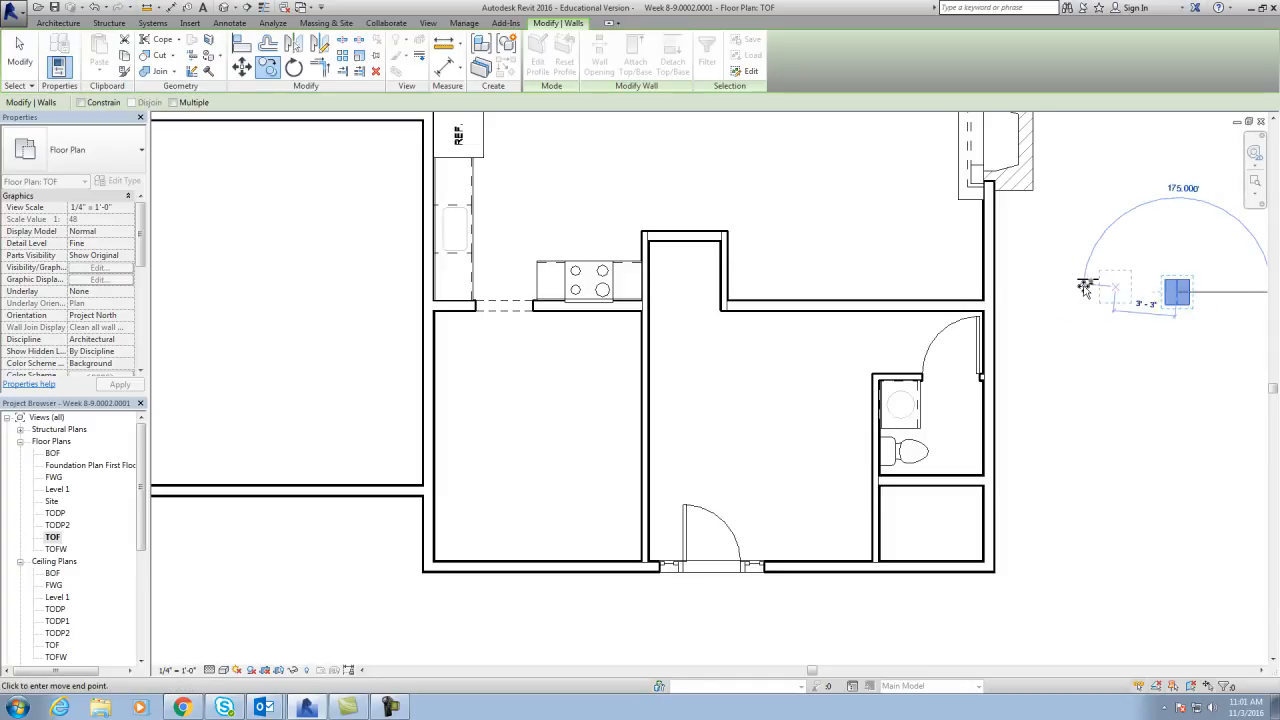
click(921, 305)
key(Escape)
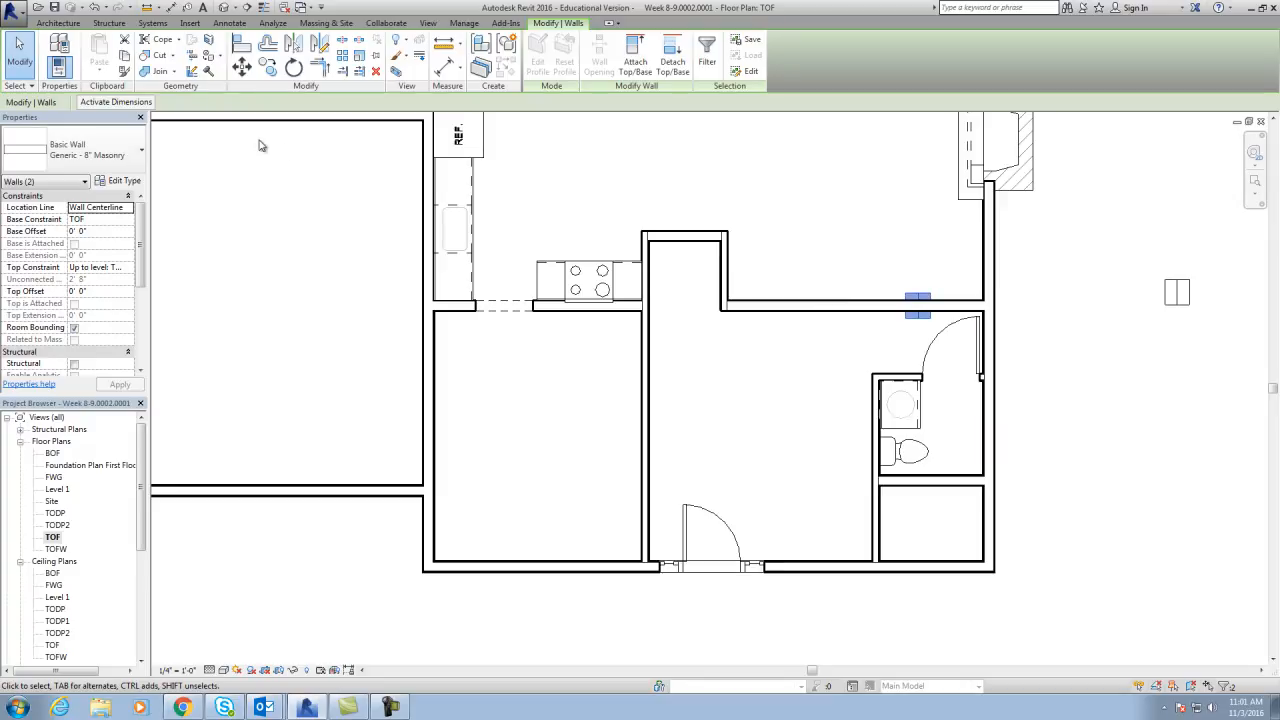
- Place five more copies of the masonry pier along the interior bearing wall line, extending past the range and across the kitchen passage opening
click(268, 66)
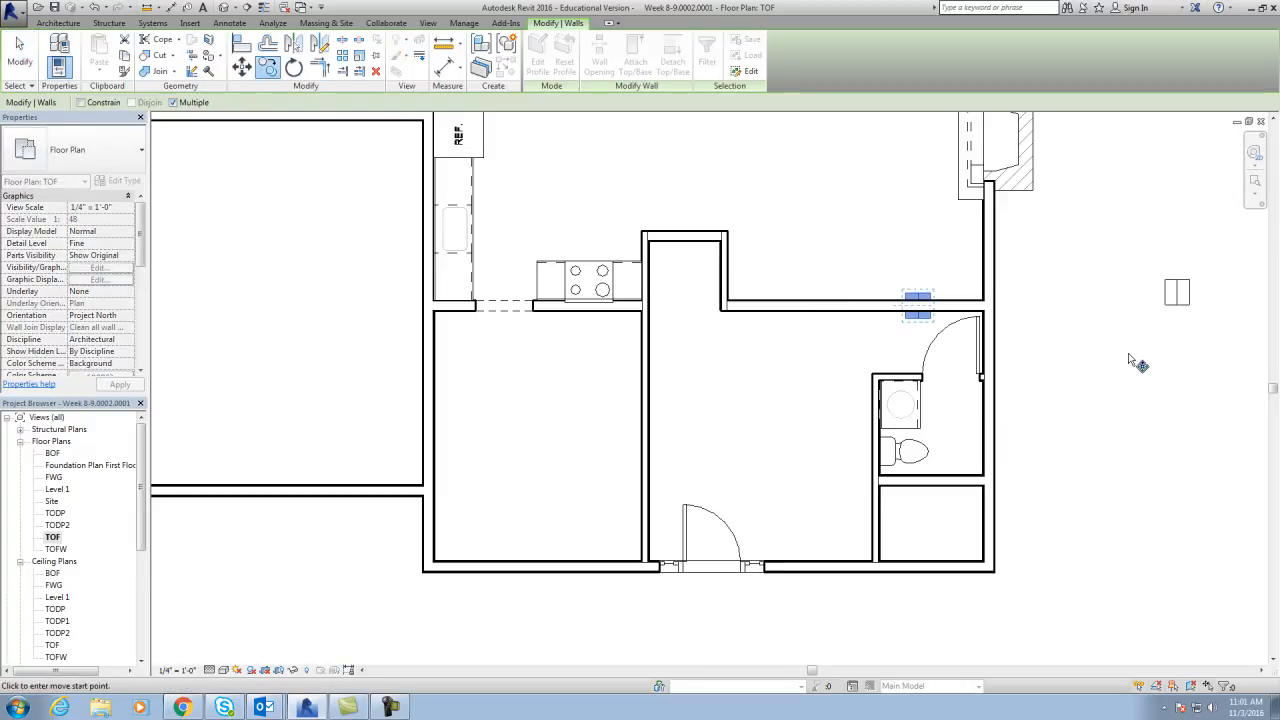
click(918, 308)
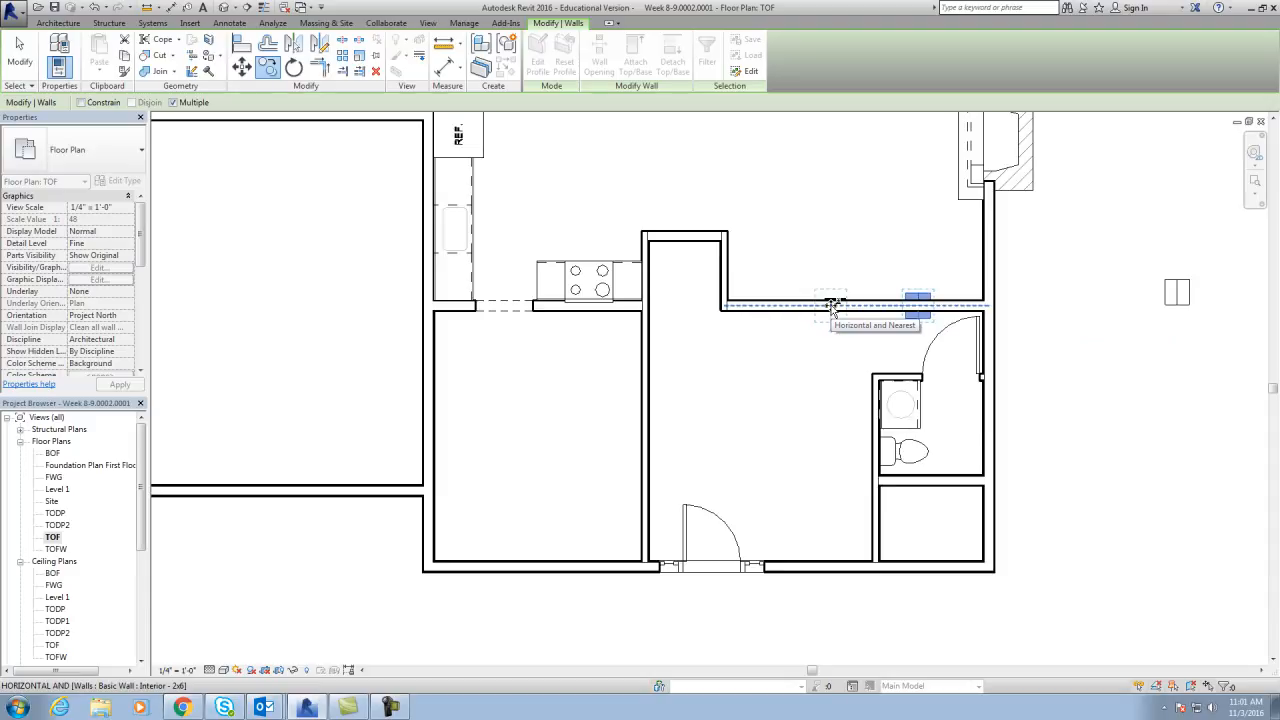
click(832, 305)
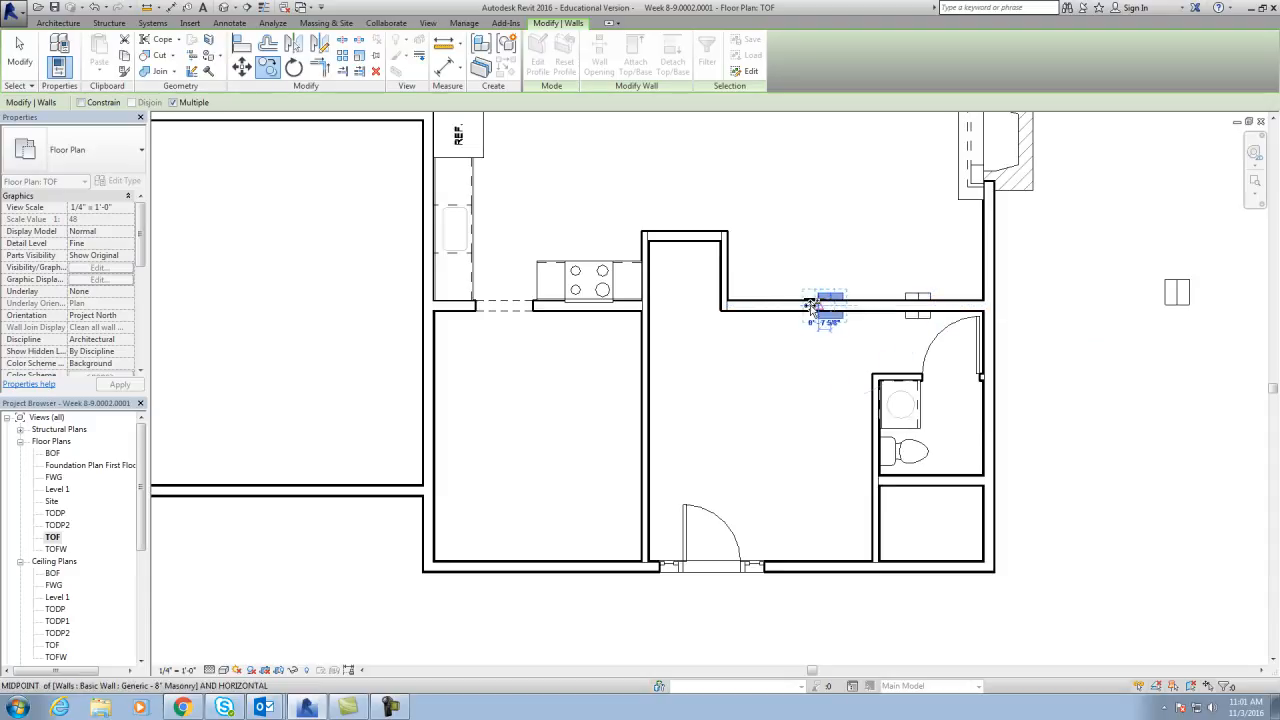
click(742, 307)
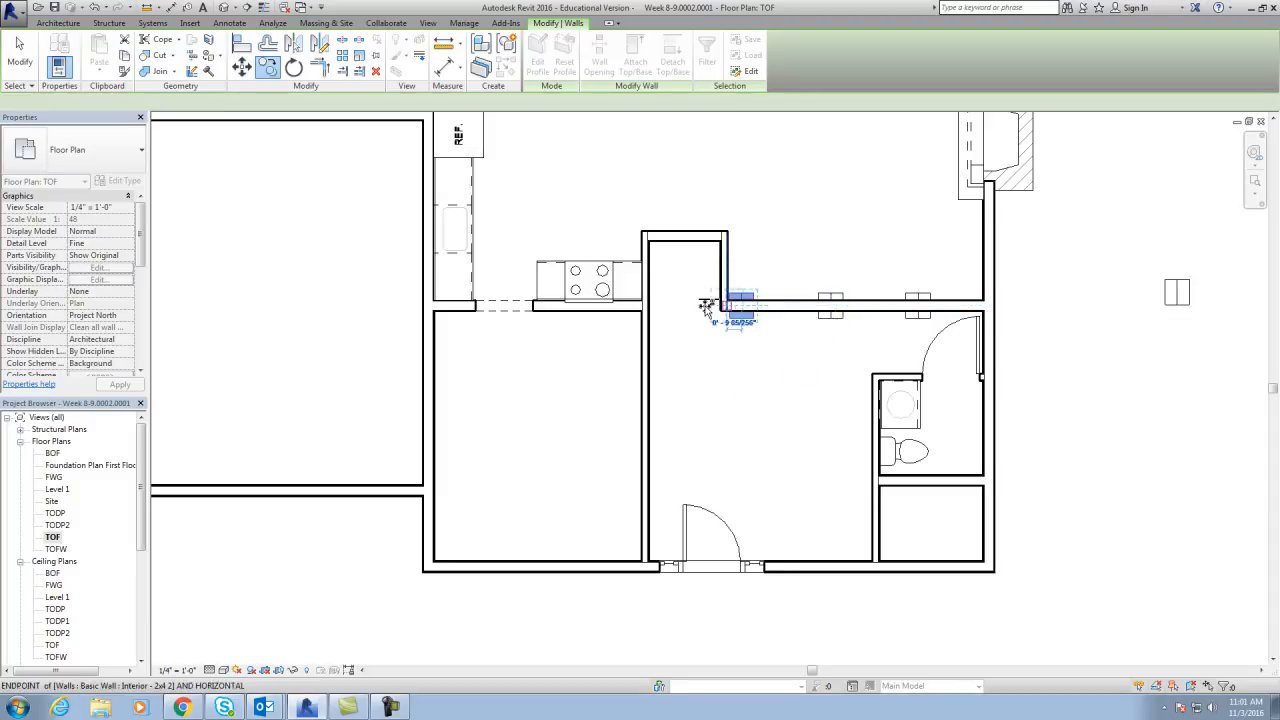
click(638, 306)
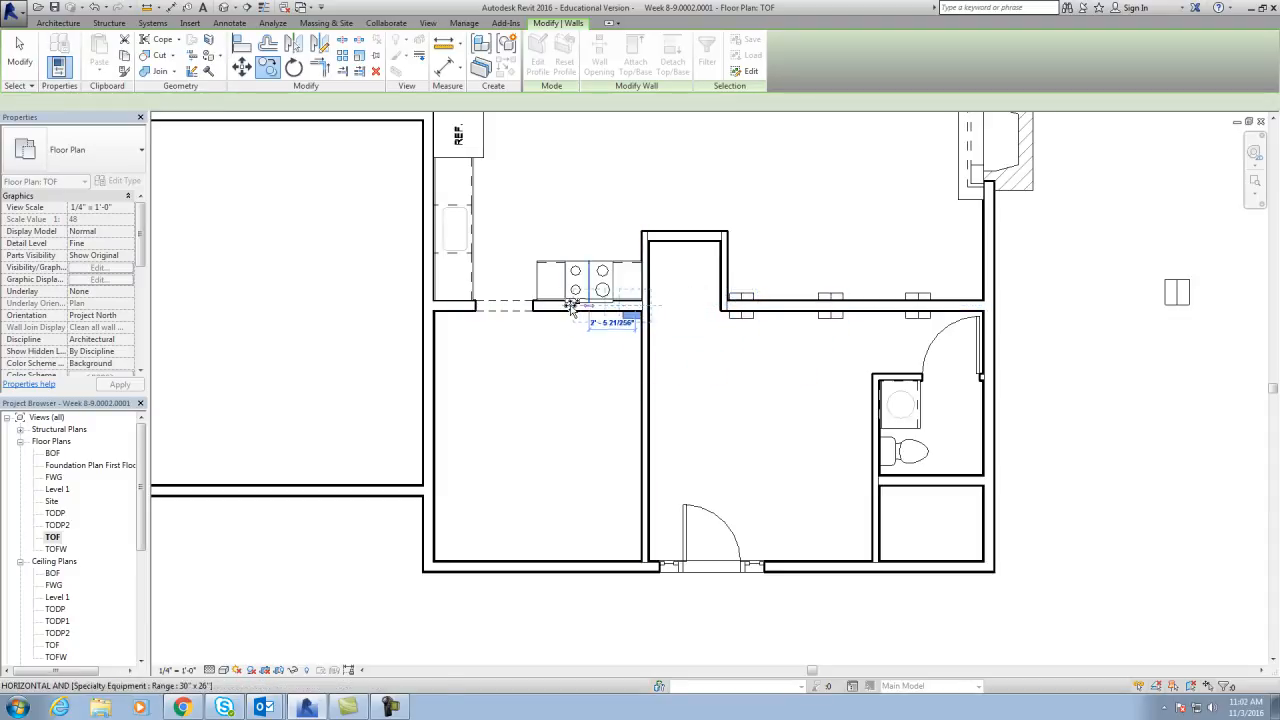
click(524, 306)
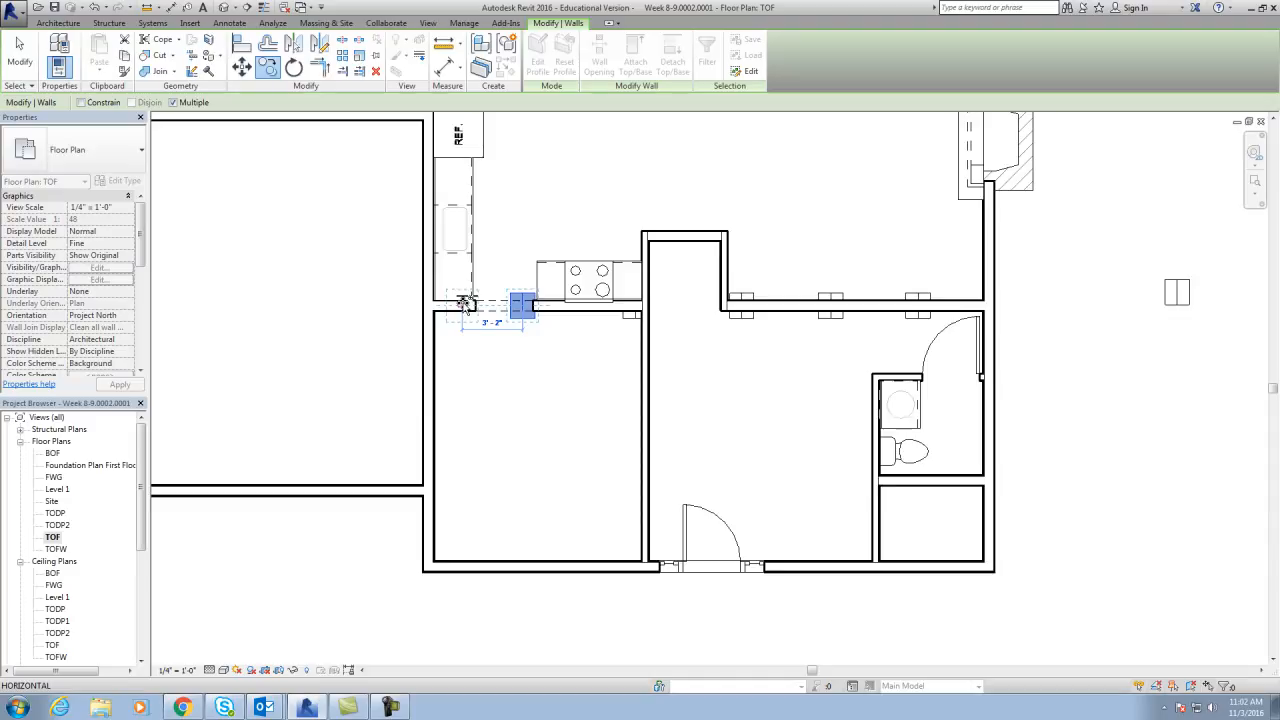
key(Escape)
key(Escape)
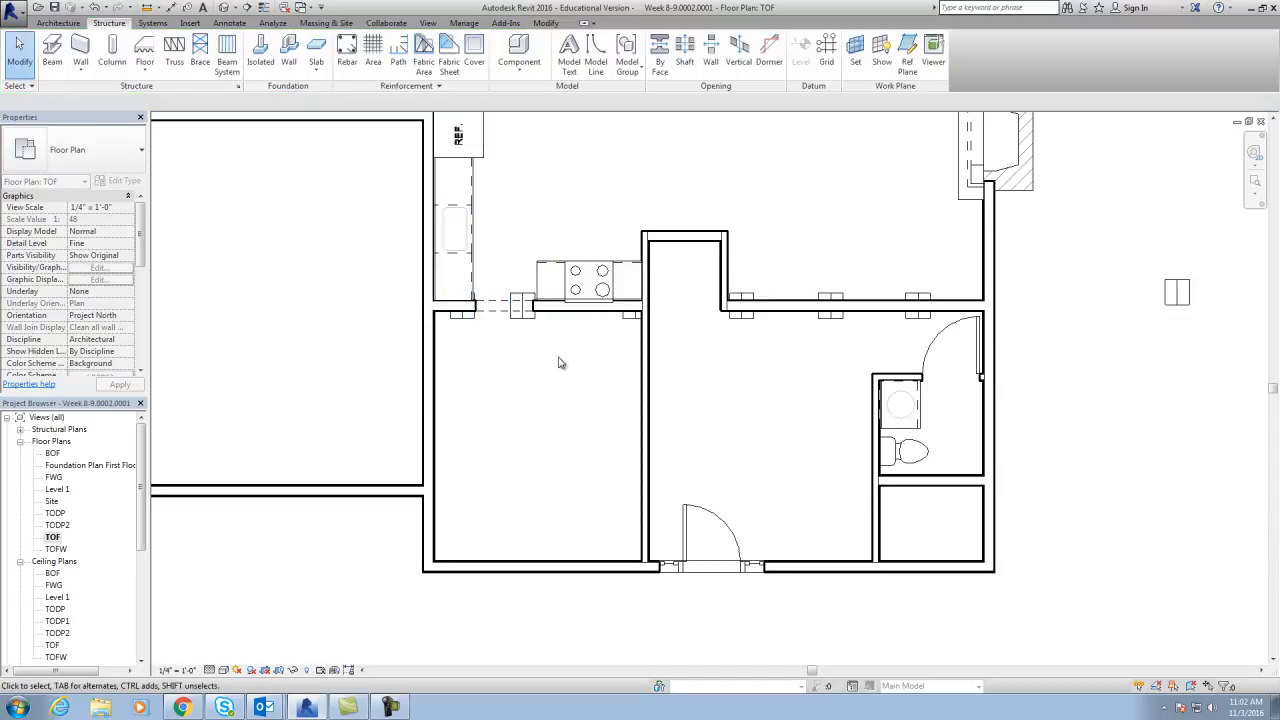
- Add an aligned dimension string through all six piers, running between the centerlines of the fireplace-side exterior wall and the wall at the kitchen end
middle_drag(834, 357, 854, 343)
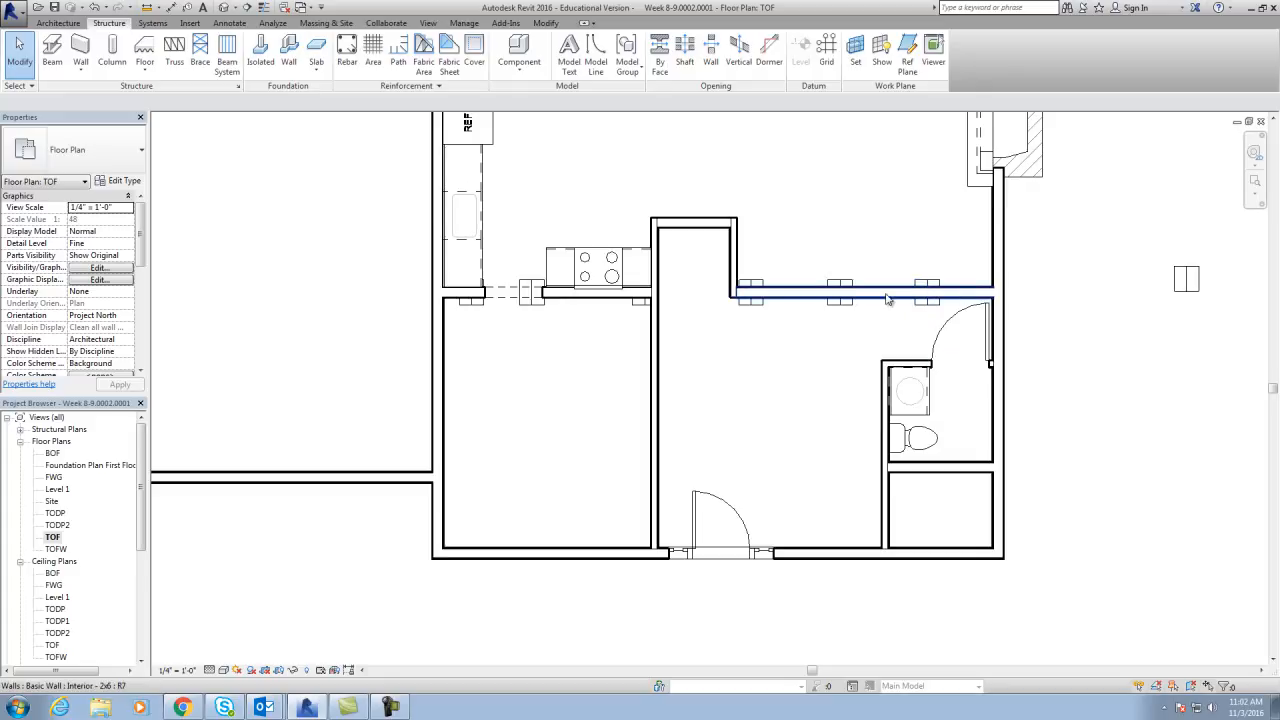
middle_drag(785, 341, 781, 395)
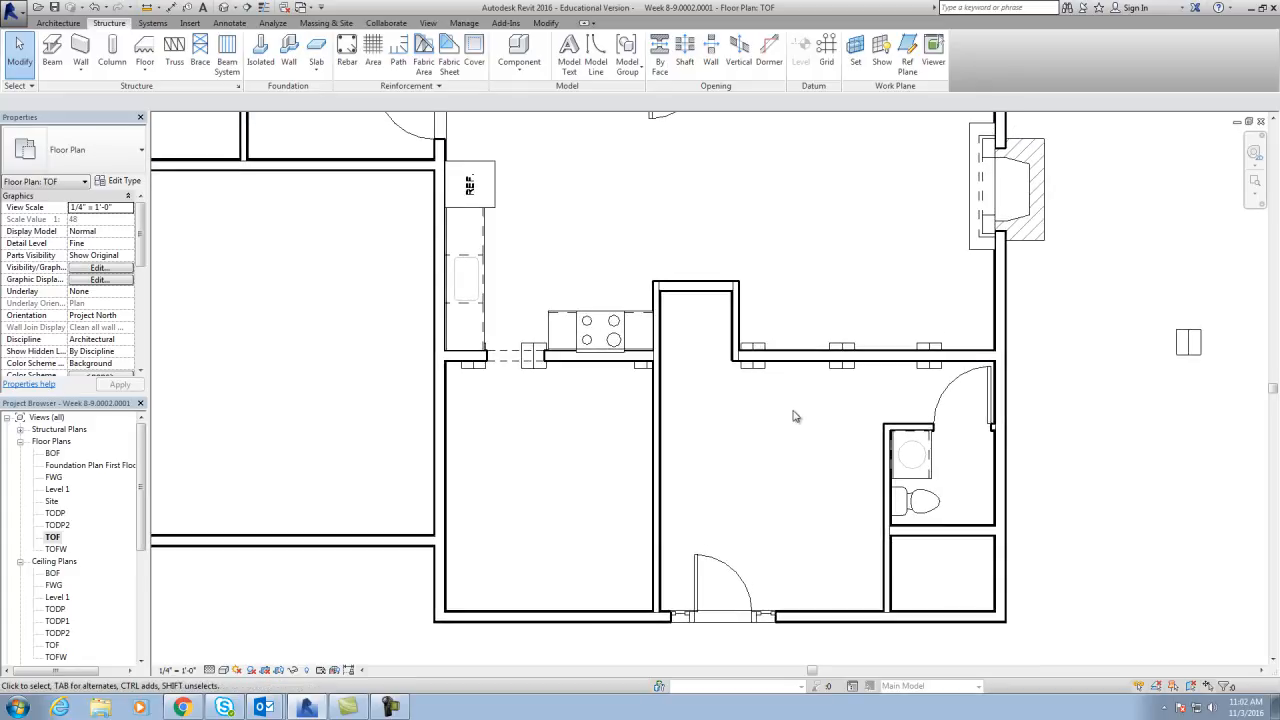
scroll(784, 416, up, 4)
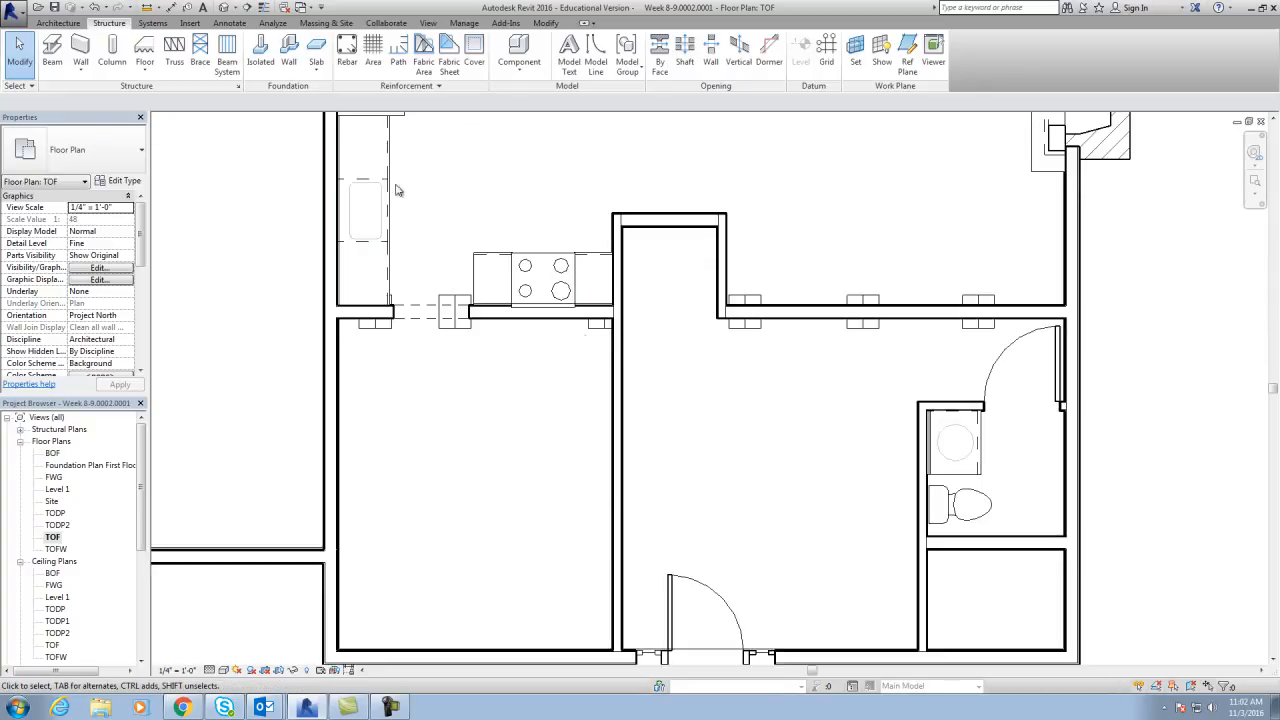
click(227, 24)
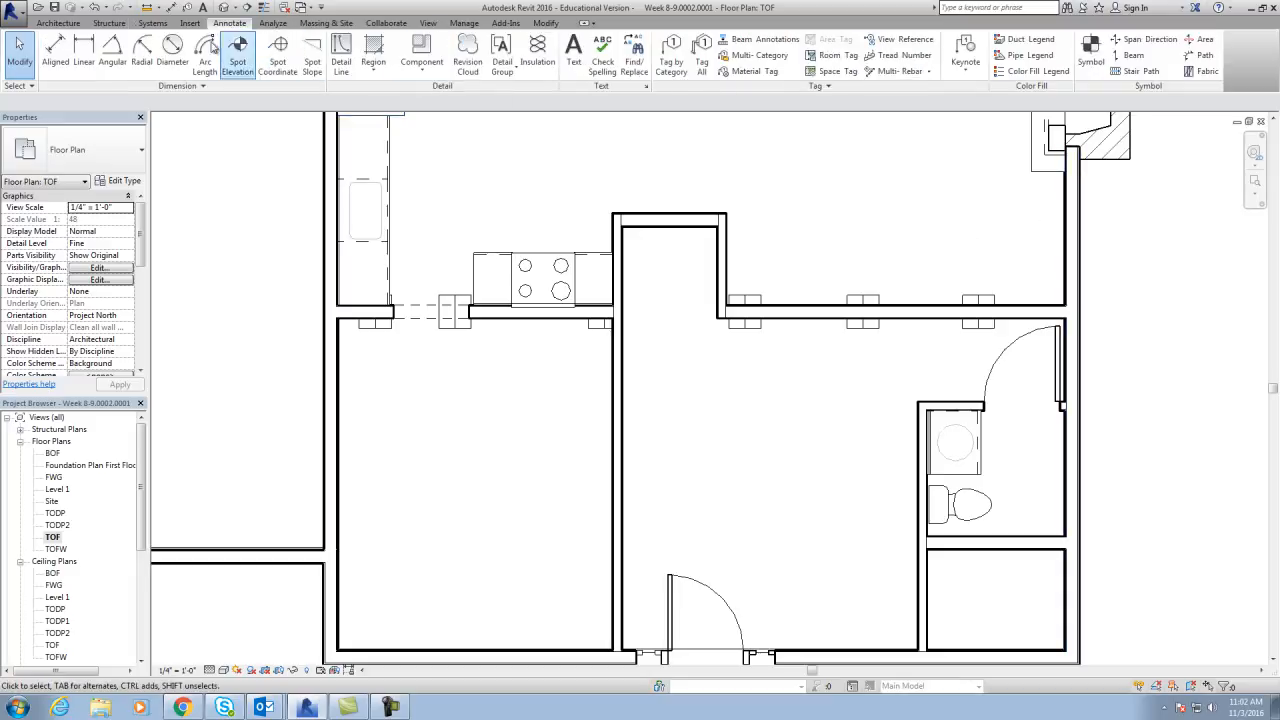
click(60, 50)
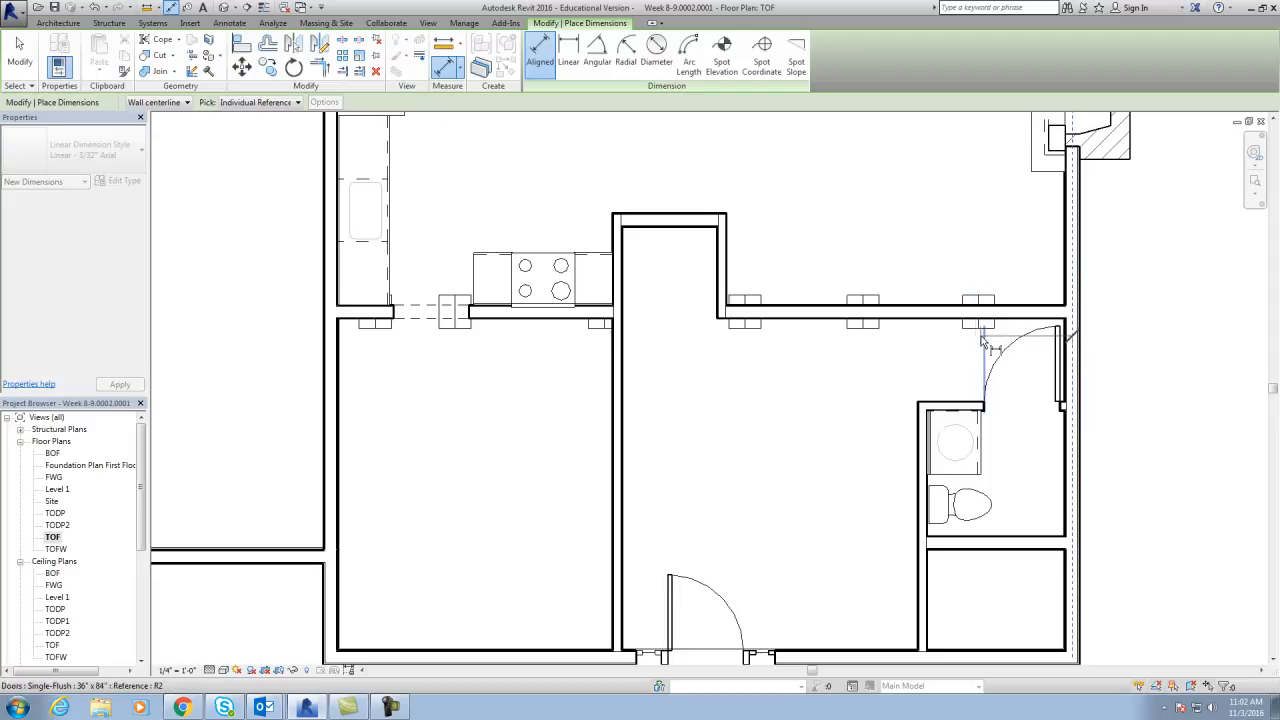
scroll(976, 330, up, 3)
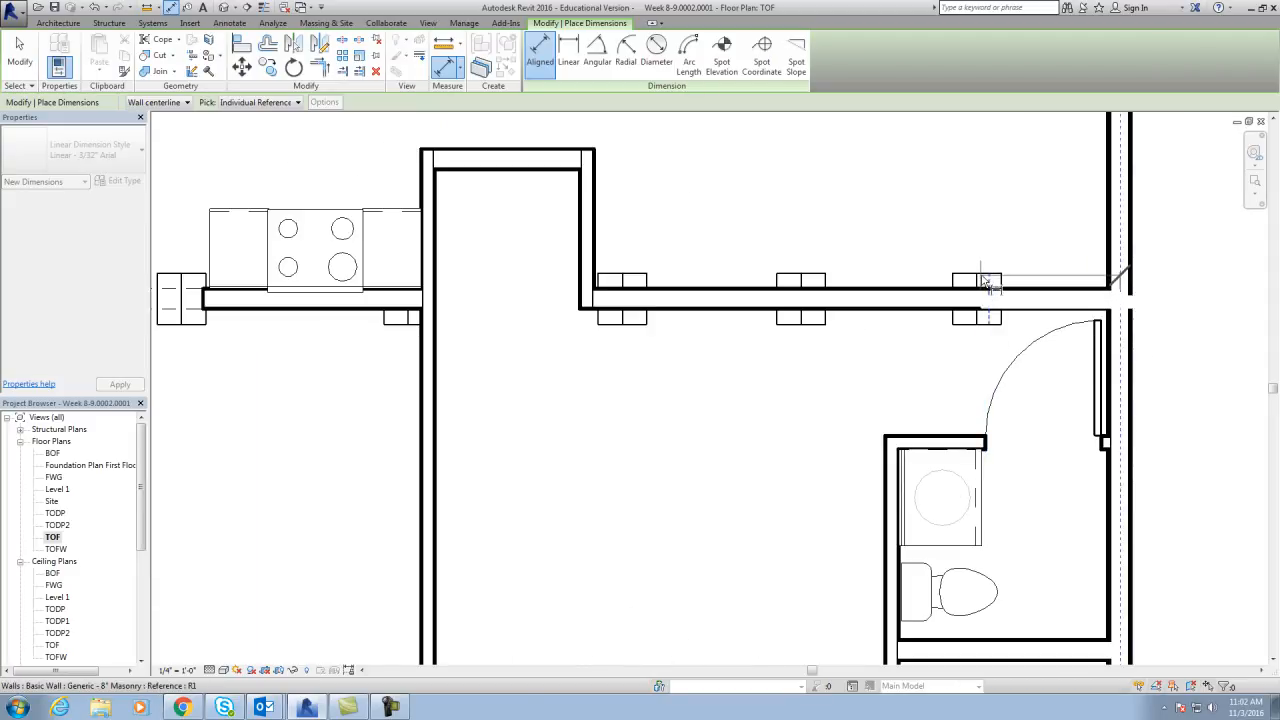
click(987, 279)
click(813, 280)
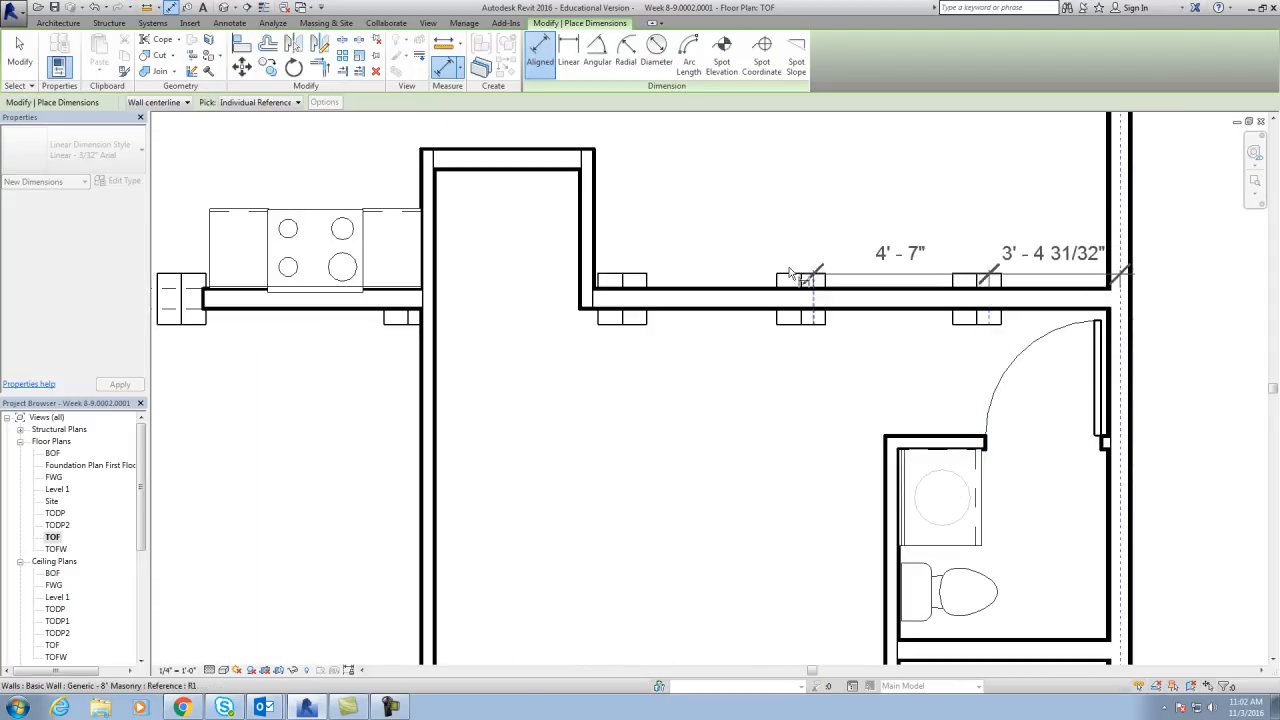
click(635, 281)
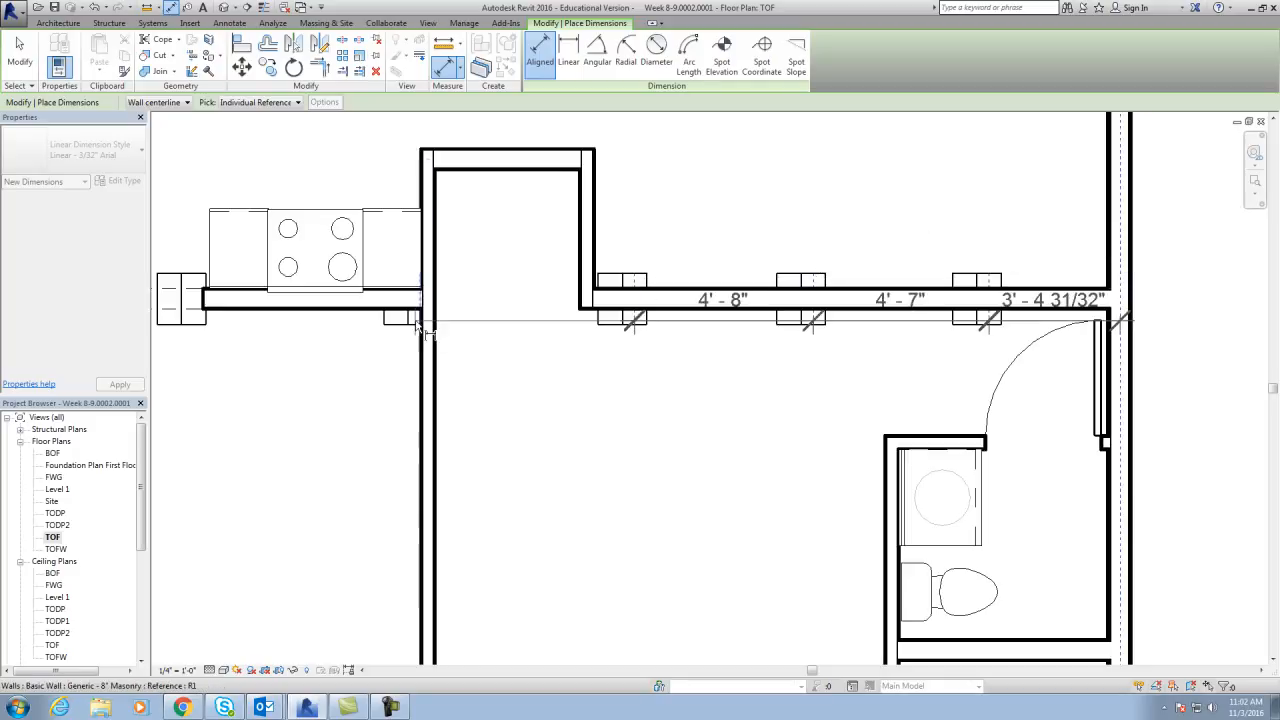
click(196, 318)
middle_drag(316, 372, 564, 357)
click(314, 304)
click(243, 313)
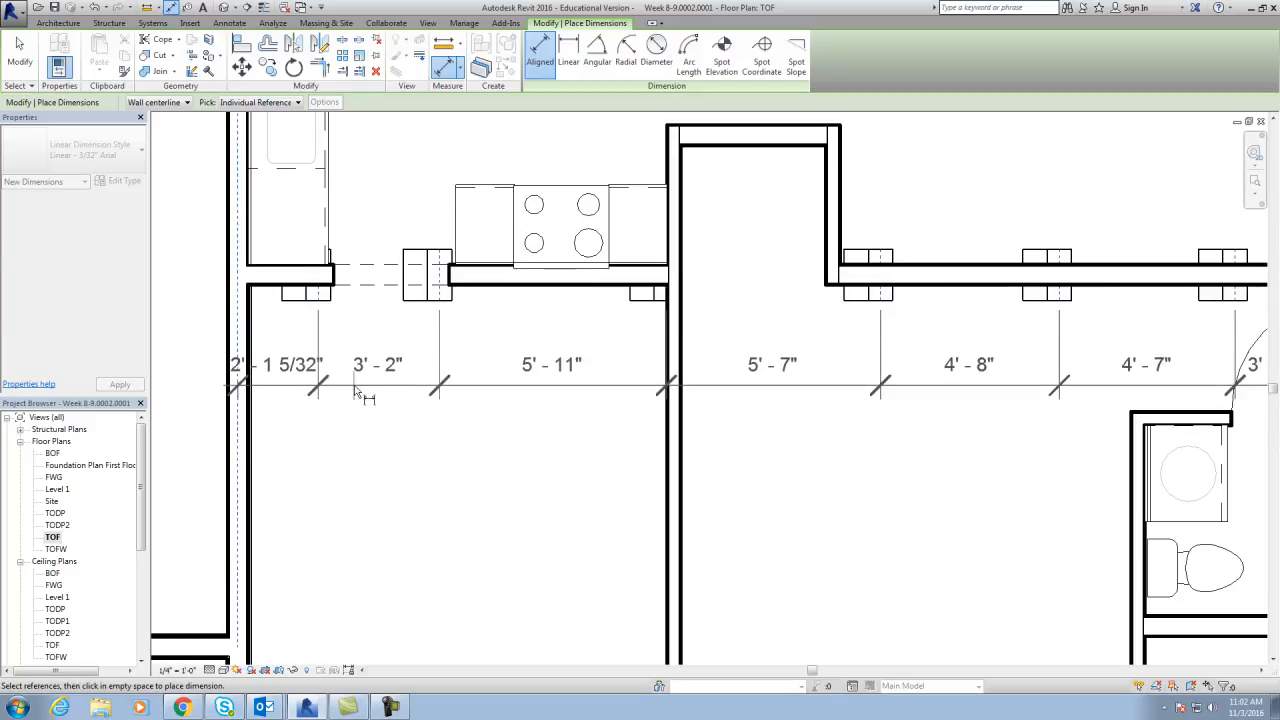
click(356, 394)
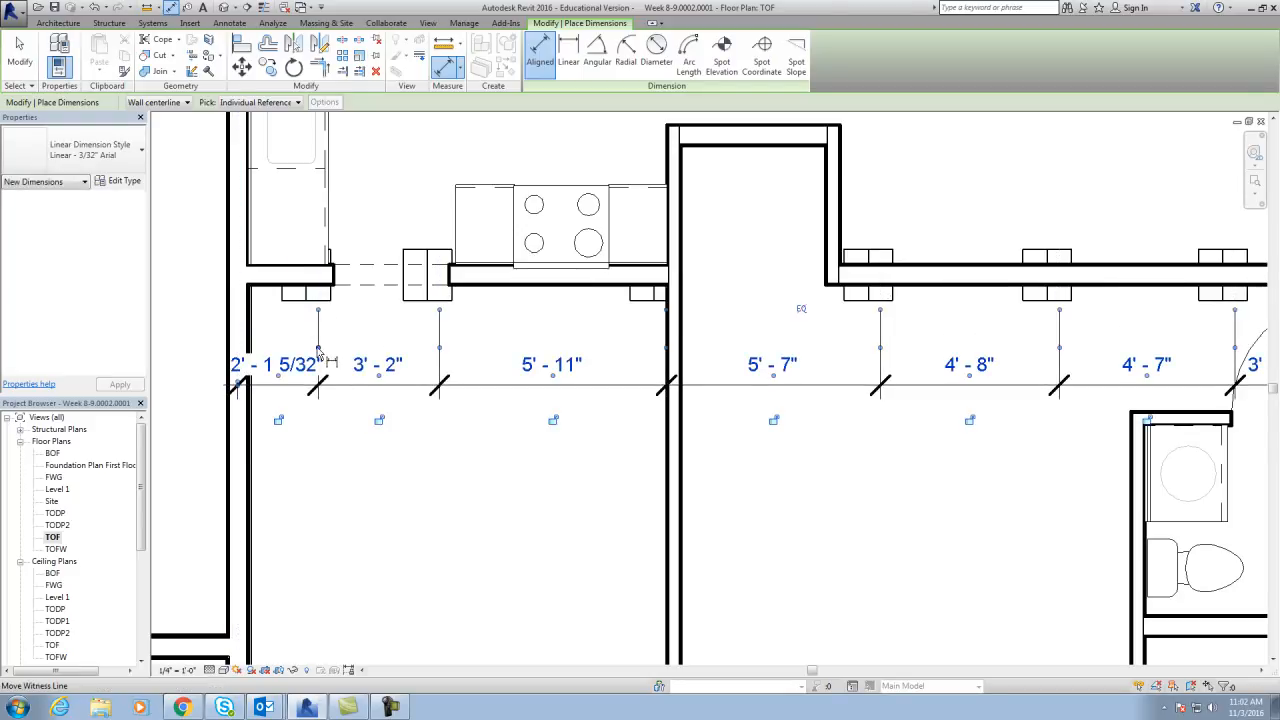
- Move the six pier witness lines of the dimension string onto the center joints between each pier's two walls
drag(318, 348, 306, 348)
drag(440, 350, 427, 350)
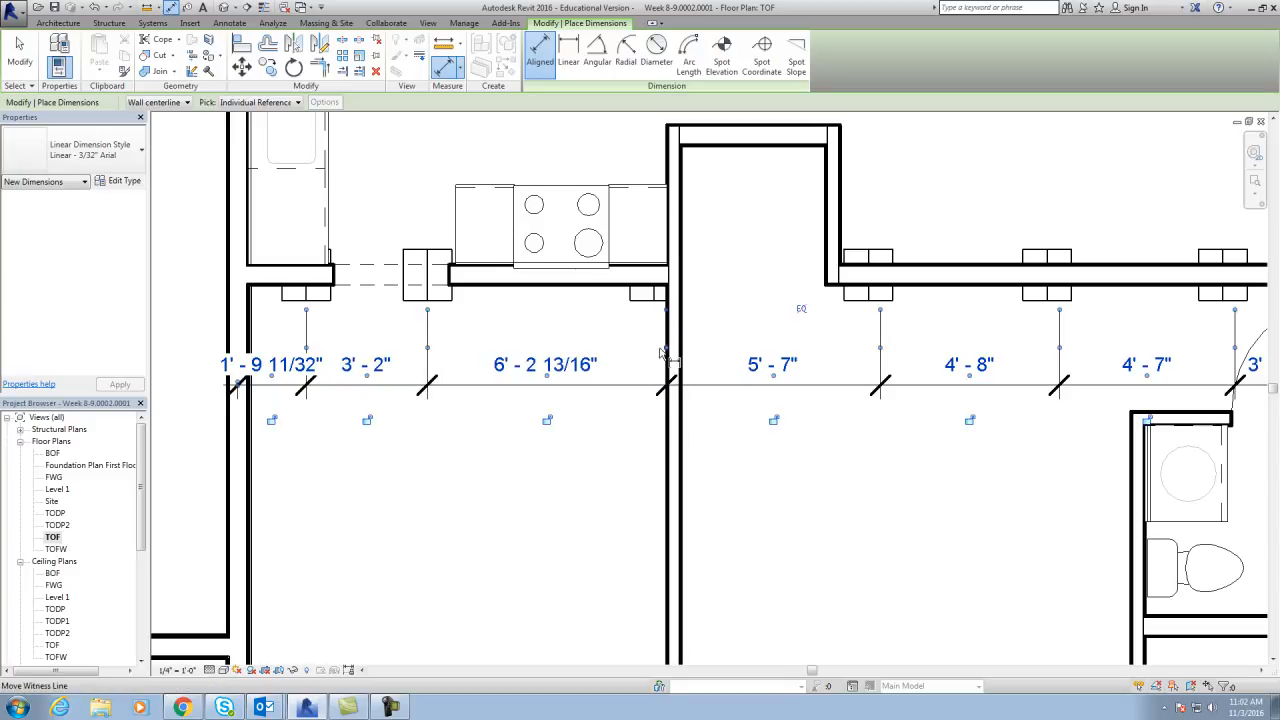
drag(669, 358, 654, 358)
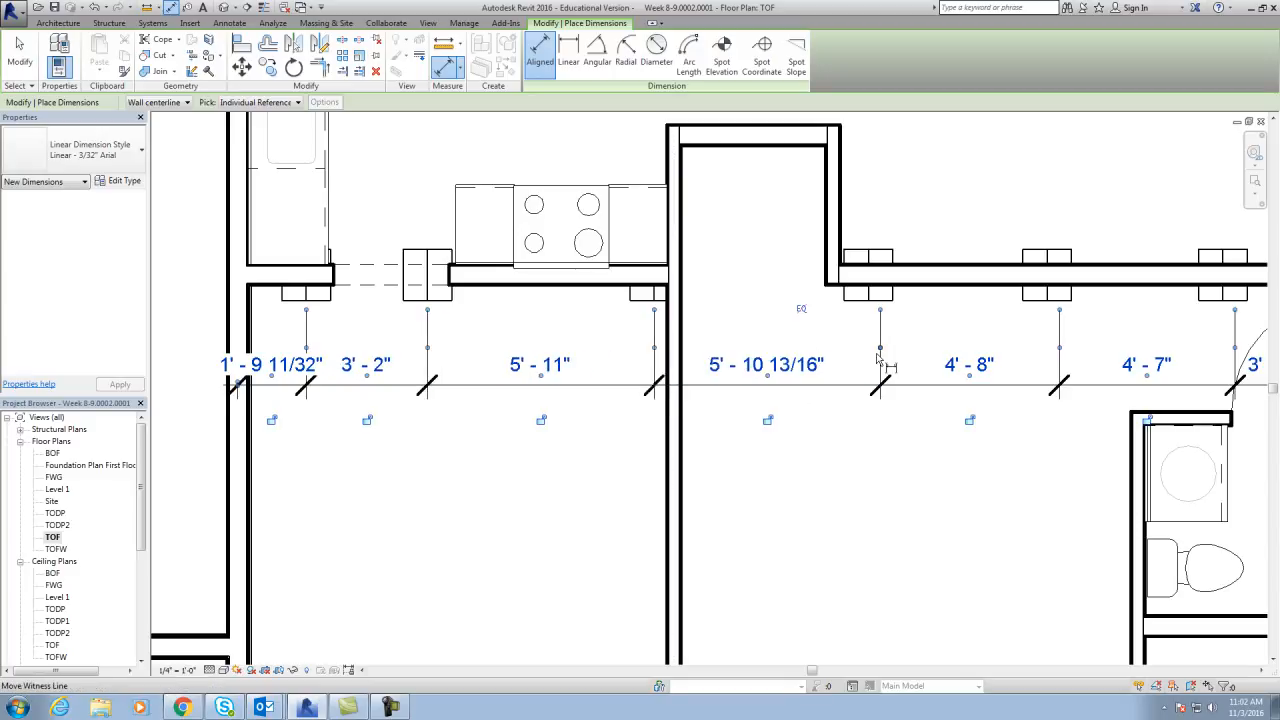
drag(879, 360, 868, 360)
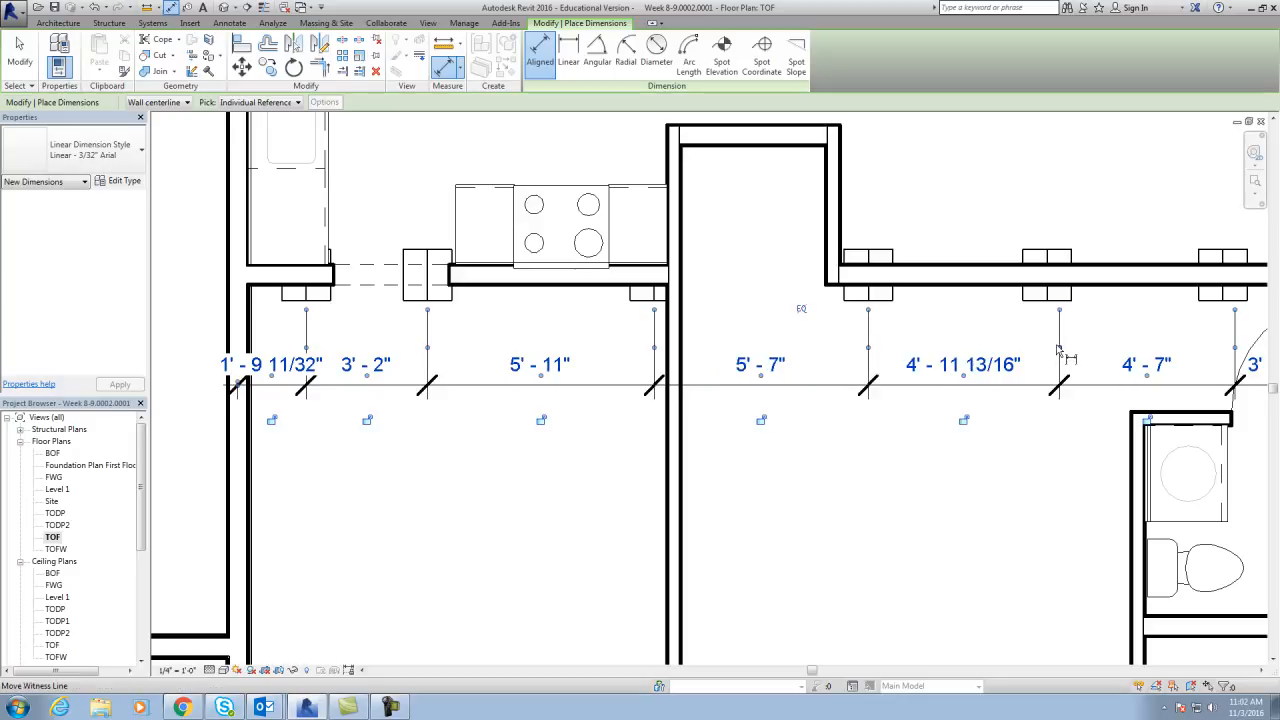
drag(1062, 355, 1049, 356)
middle_drag(1090, 410, 943, 403)
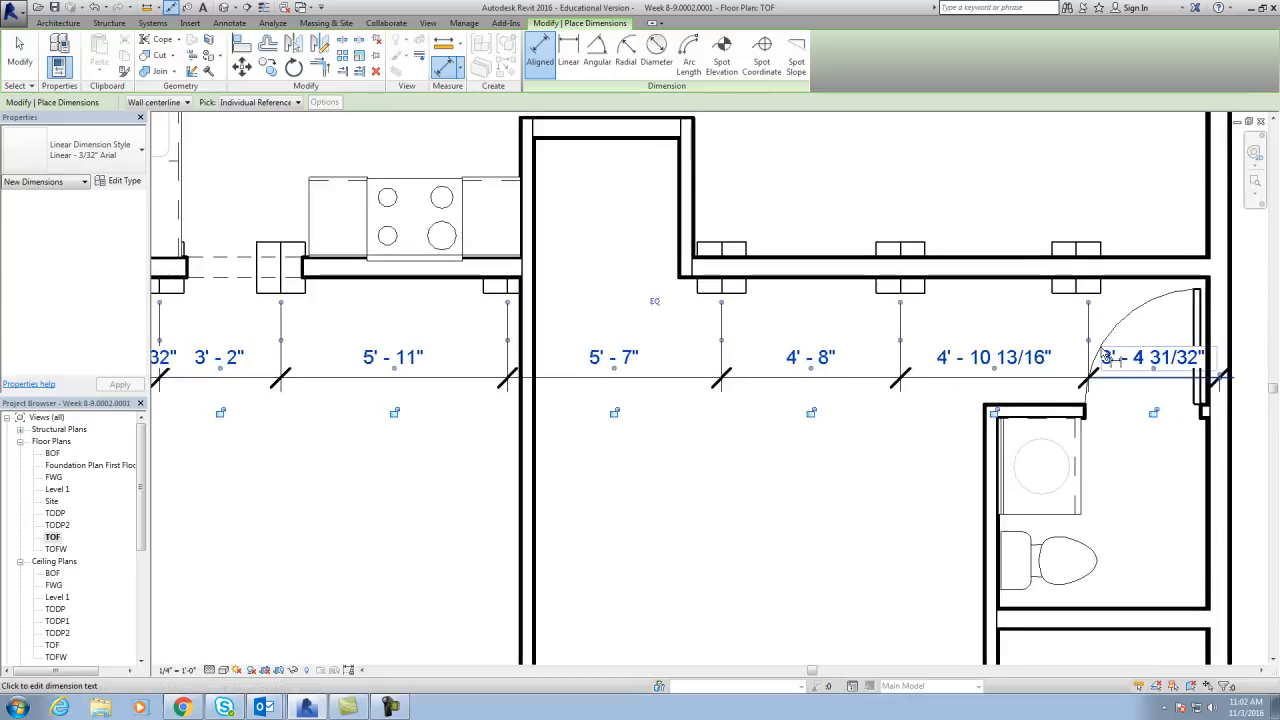
drag(1092, 351, 1079, 352)
- Apply the EQ constraint to the pier dimension string and dismiss the overlapping walls warning
scroll(957, 466, down, 1)
middle_drag(957, 466, 1020, 410)
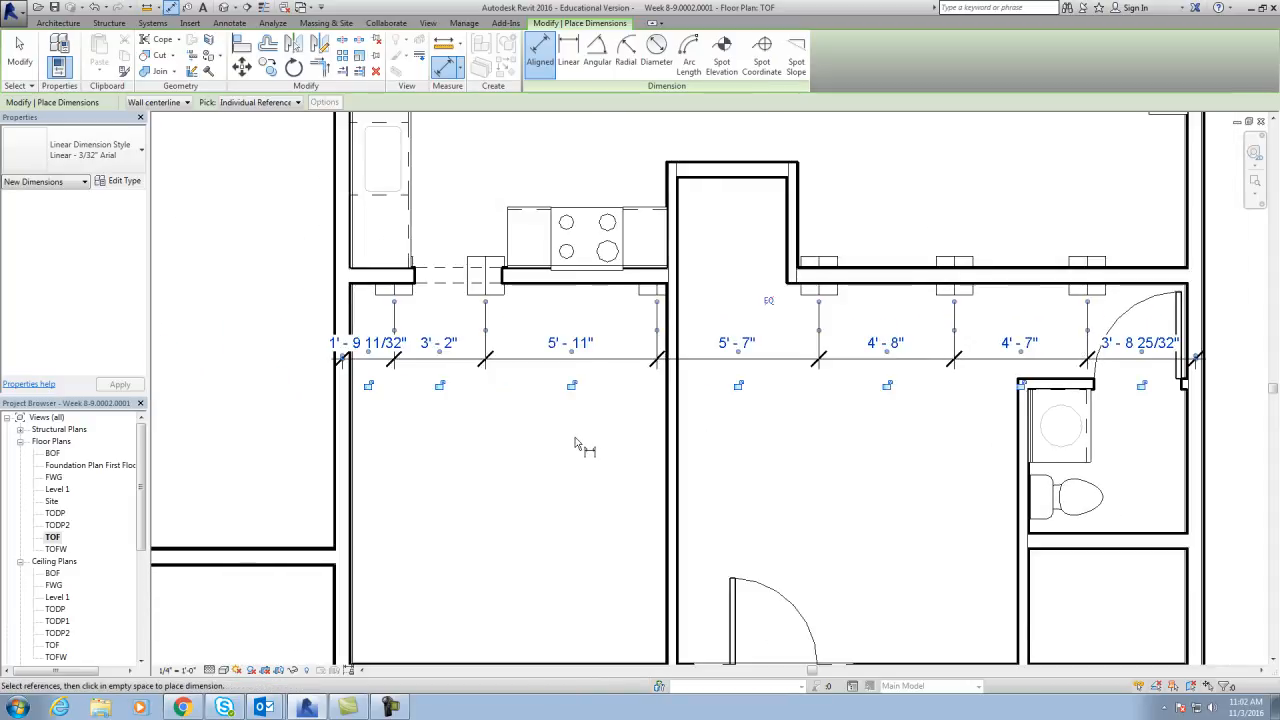
click(768, 300)
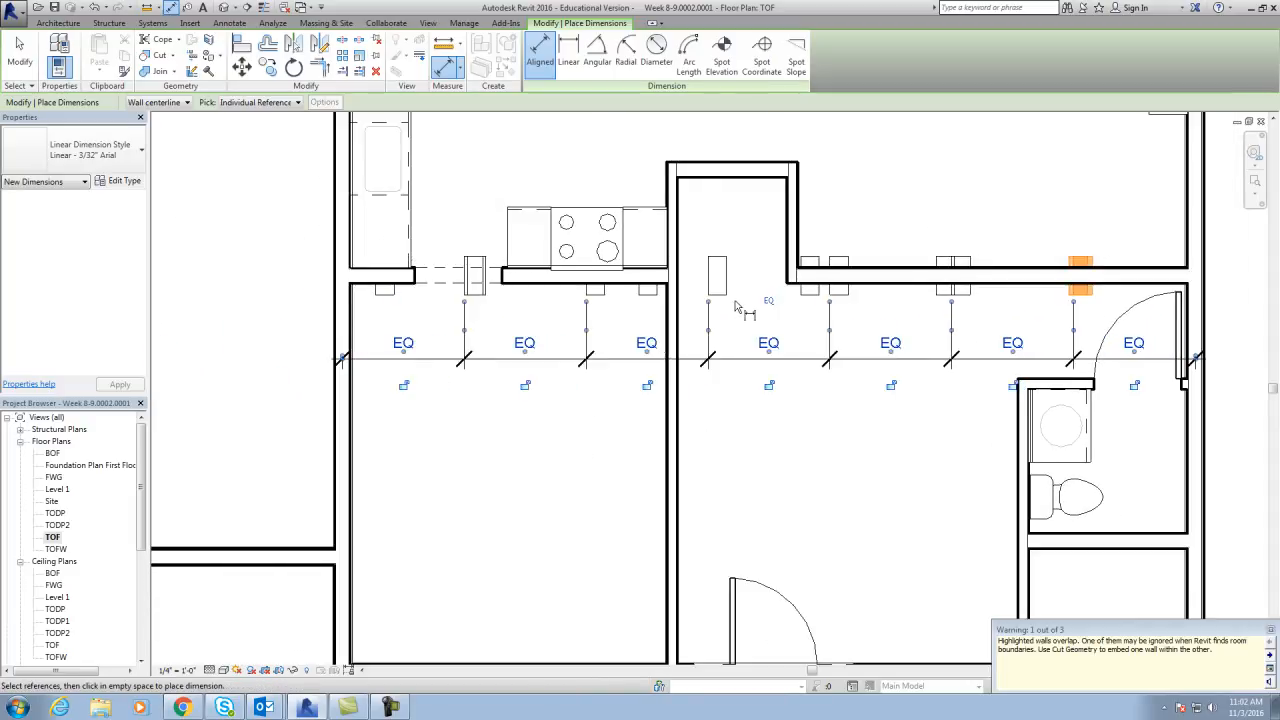
click(1271, 631)
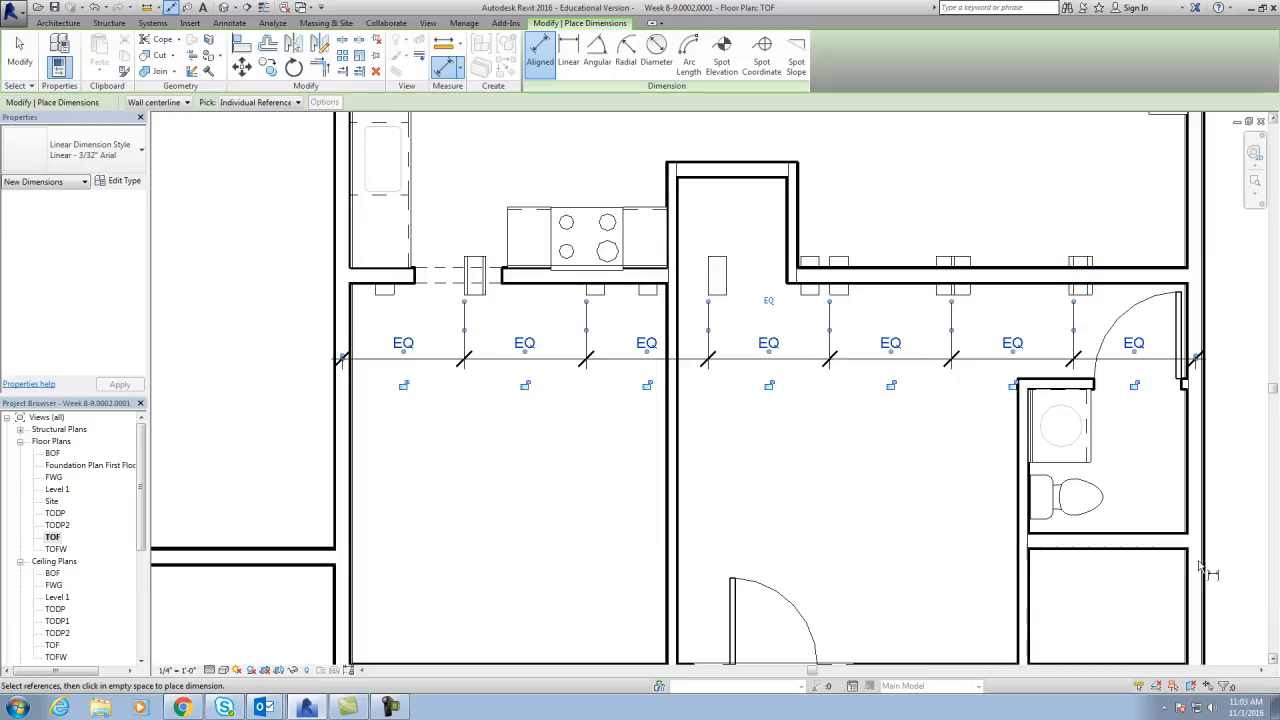
key(Escape)
- Align the stray half of the pier in the kitchen passage opening with the dimensioned face of its other half
click(487, 299)
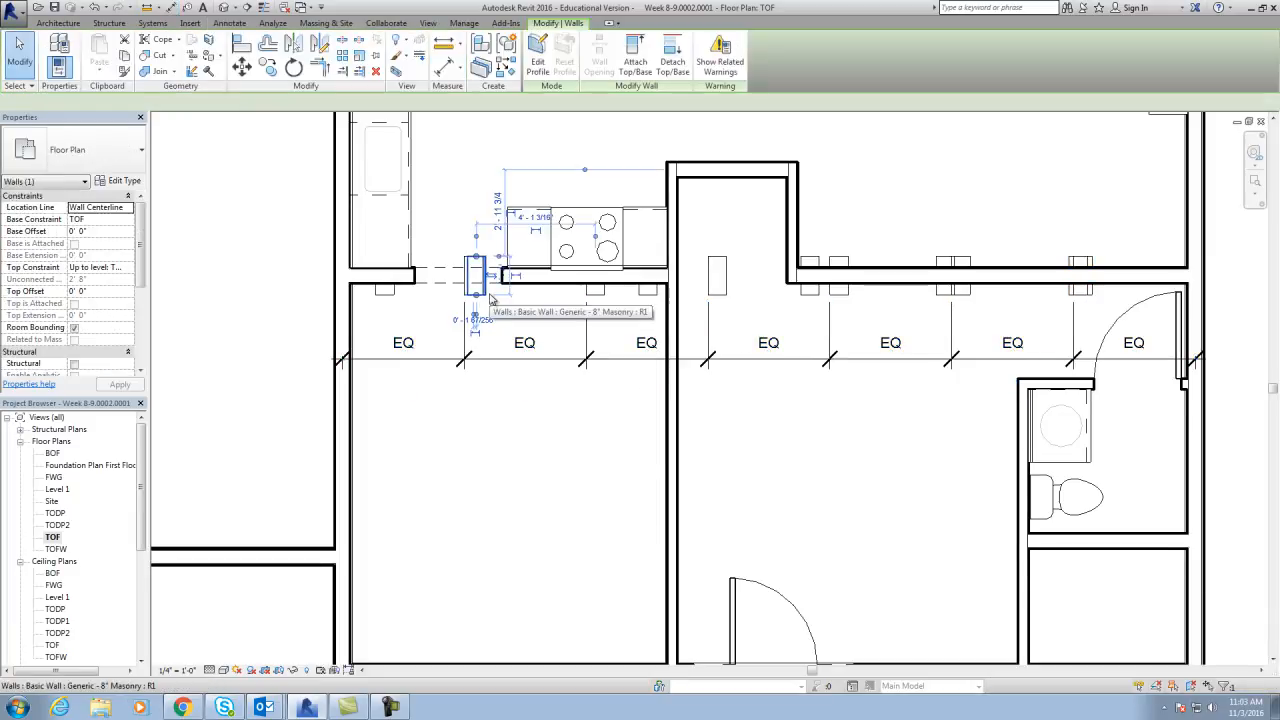
scroll(495, 322, up, 2)
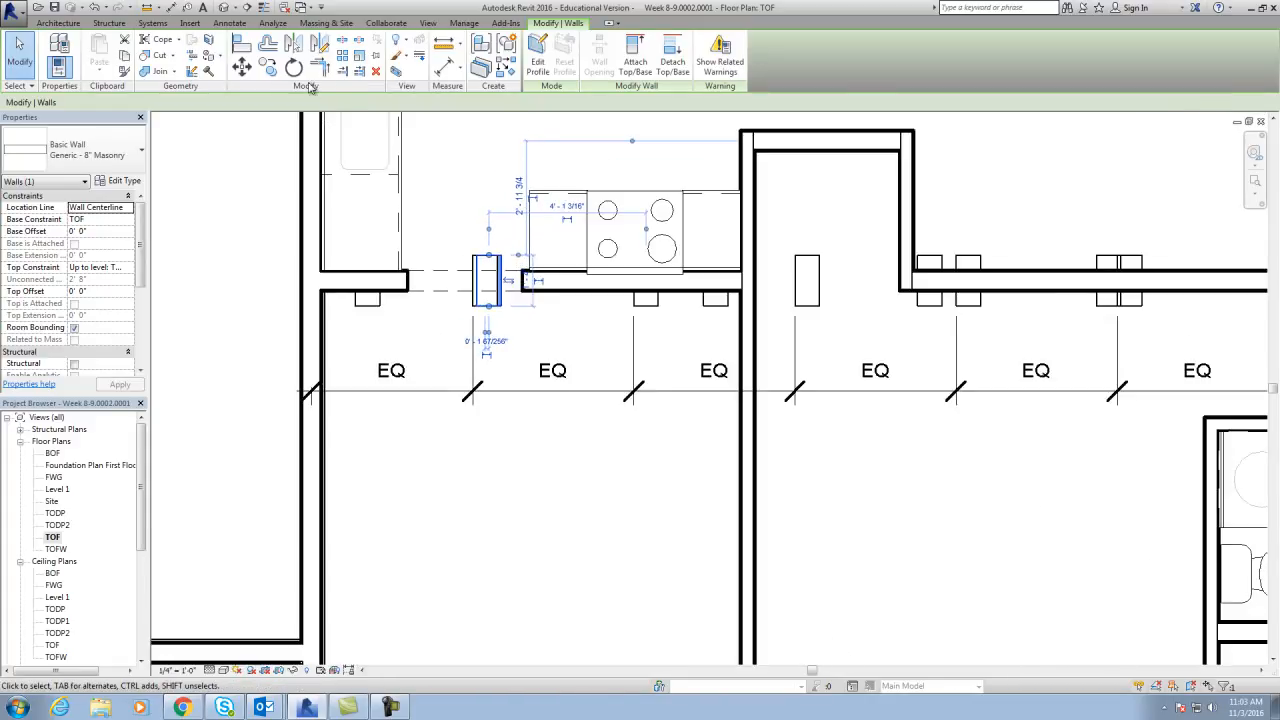
key(Escape)
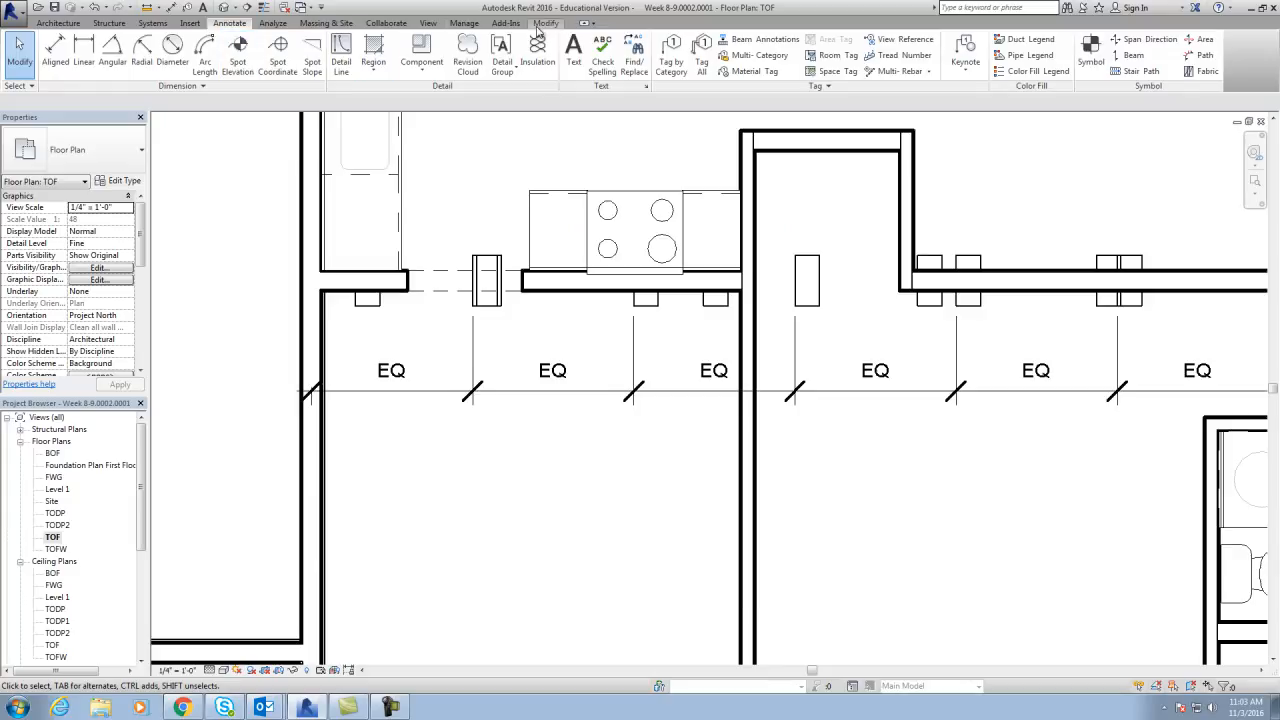
click(540, 26)
click(241, 43)
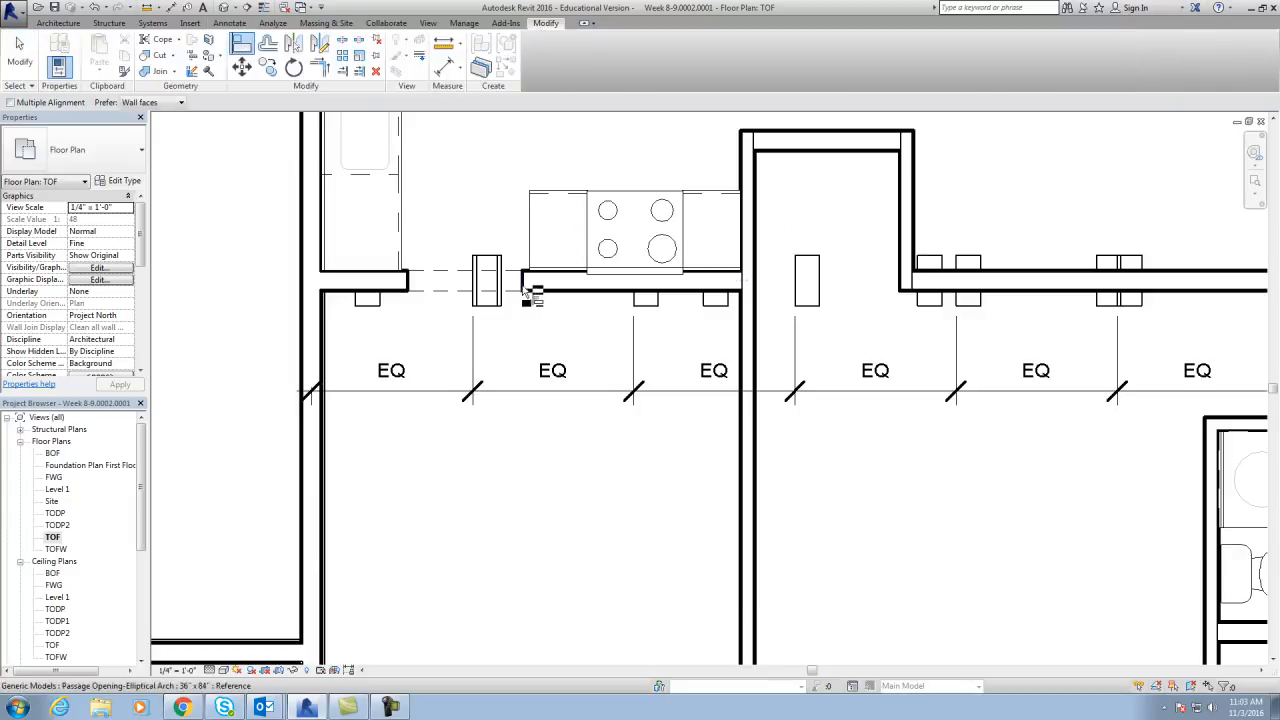
click(473, 300)
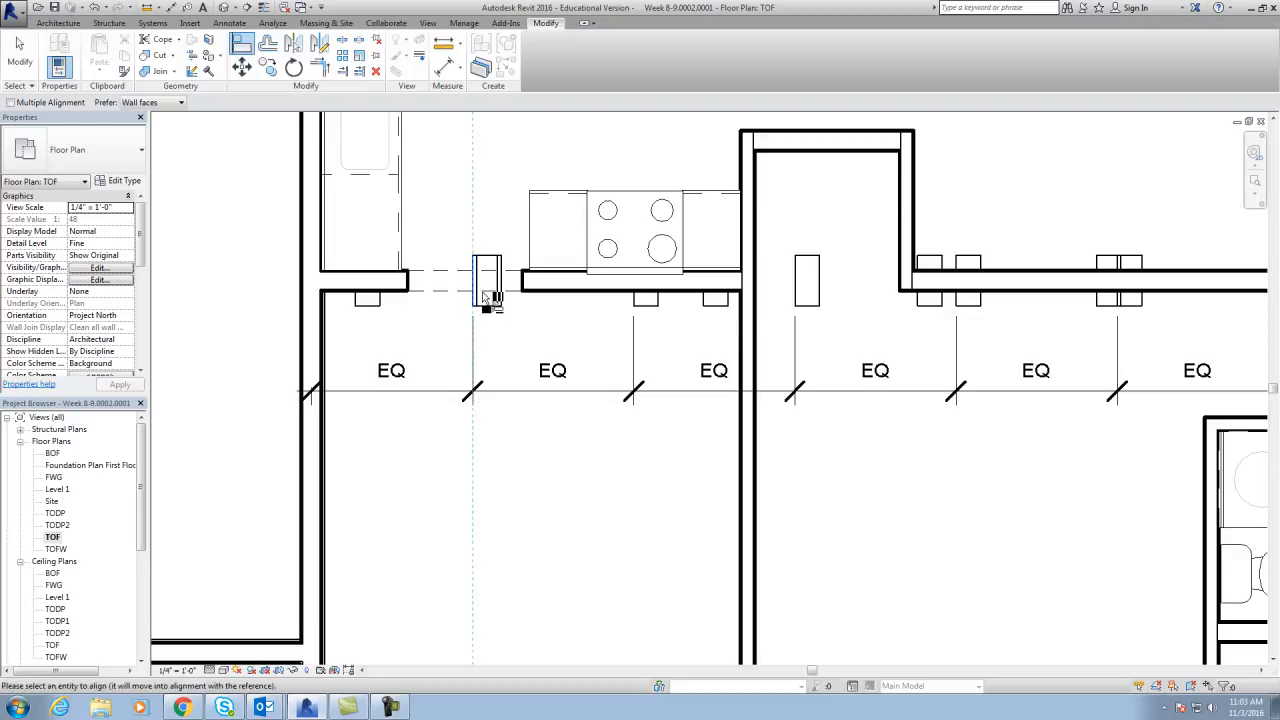
click(506, 297)
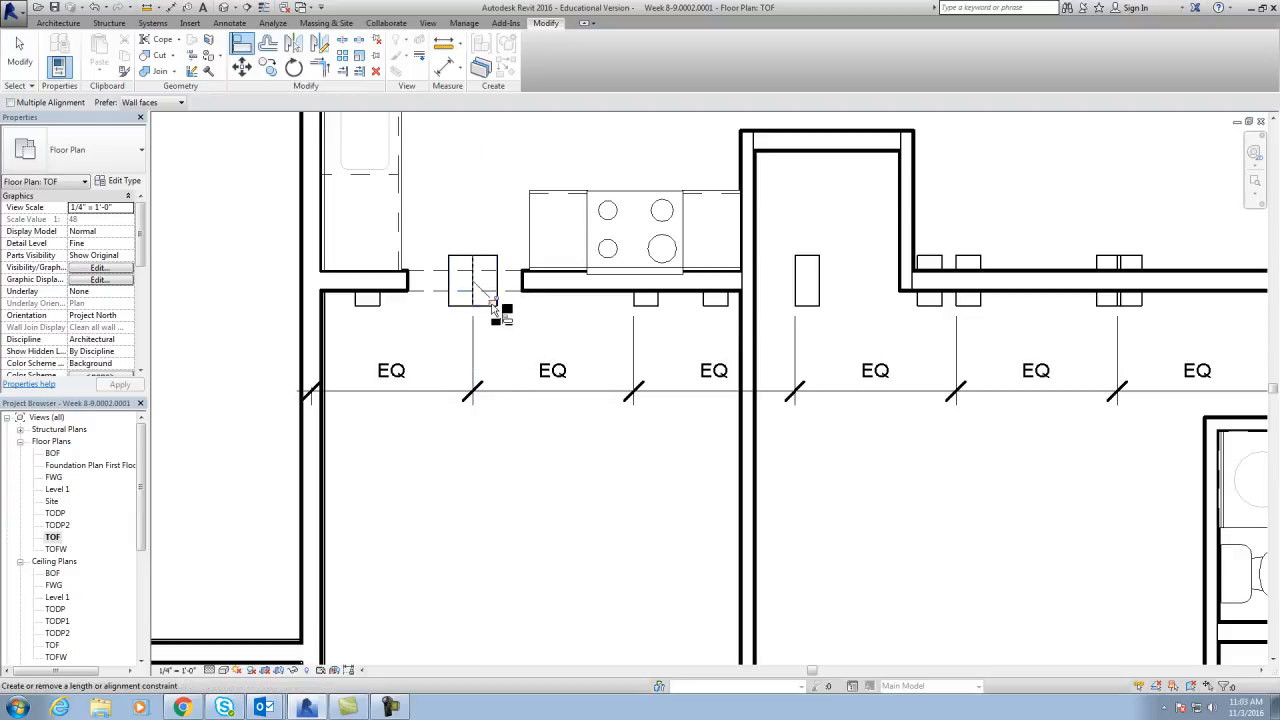
- Align the separated halves of the pier below the range and of the neighboring pier in the recess with their dimensioned faces
click(642, 305)
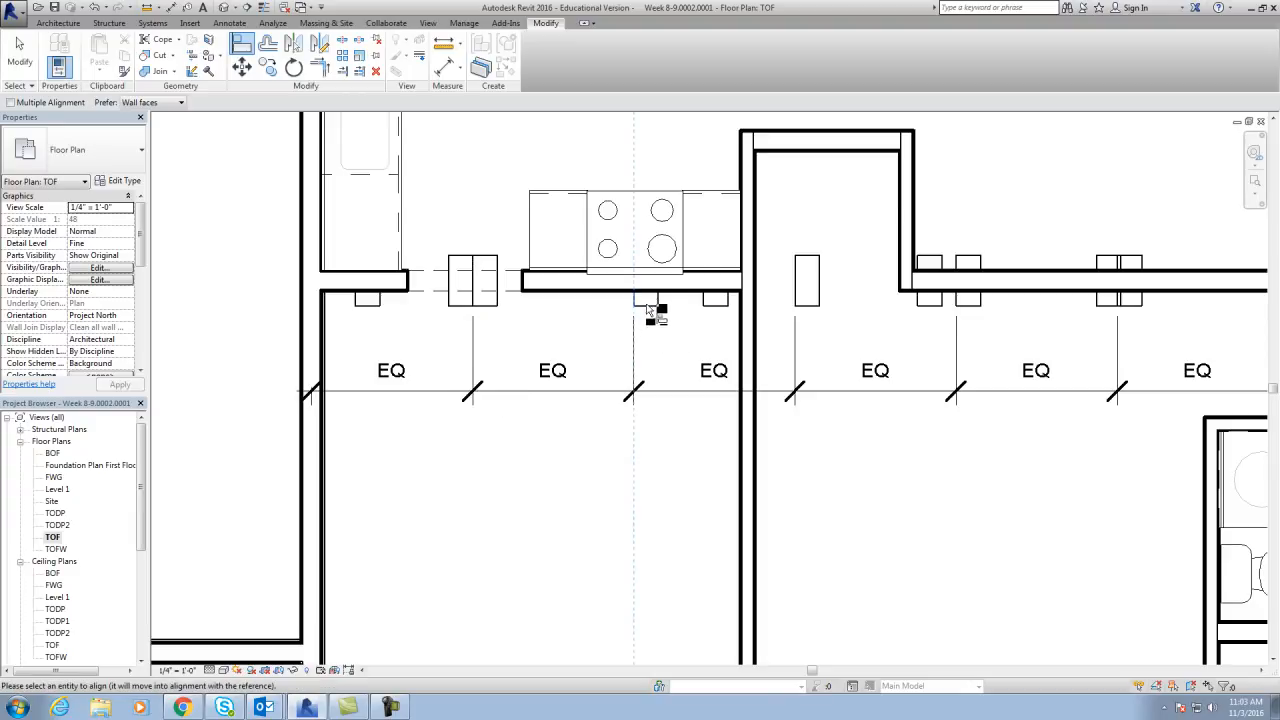
click(730, 312)
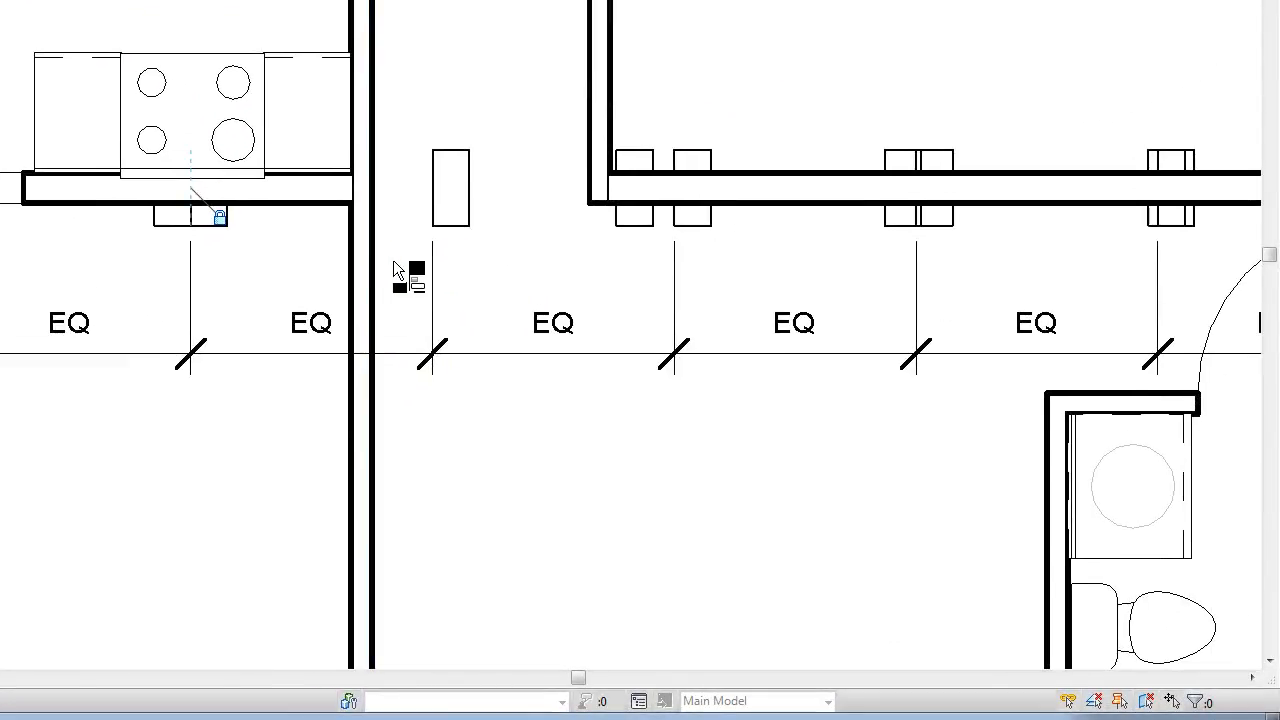
click(433, 212)
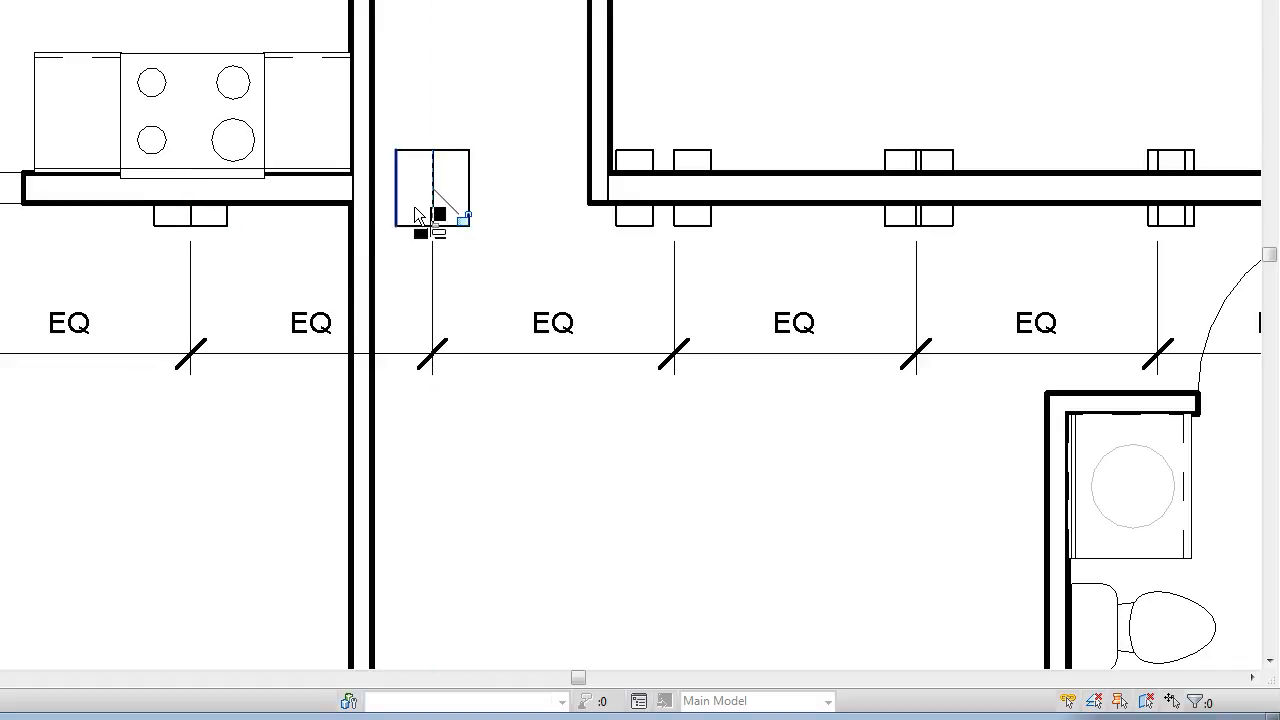
- Align the separated or overlapping halves of the first two piers beyond the recess with their dimensioned faces
middle_drag(693, 278, 615, 288)
click(592, 250)
click(570, 237)
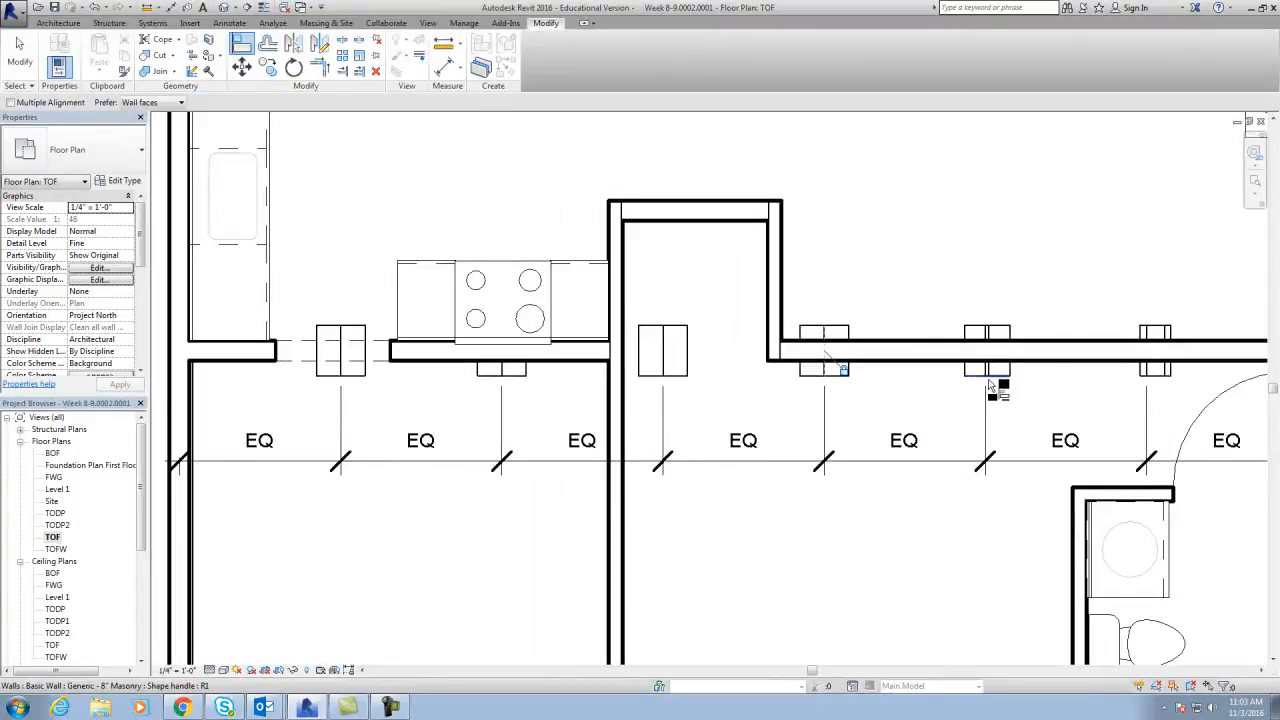
scroll(990, 385, up, 2)
click(985, 371)
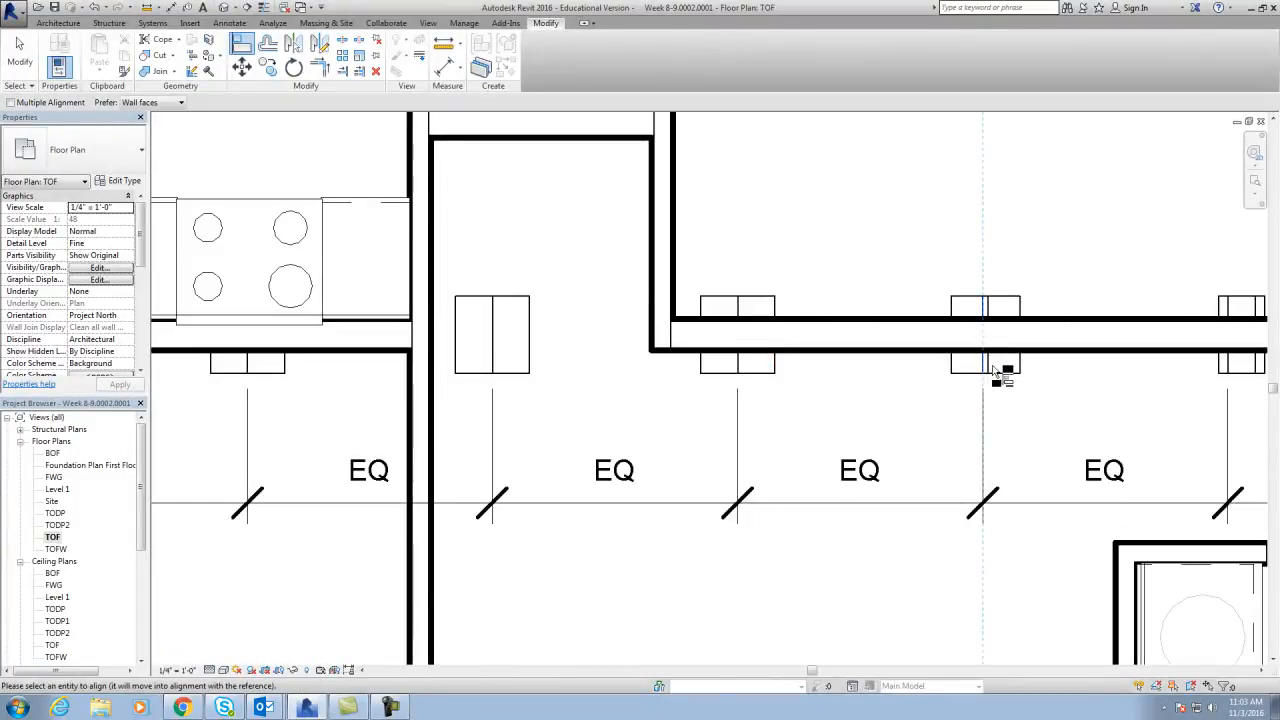
click(995, 364)
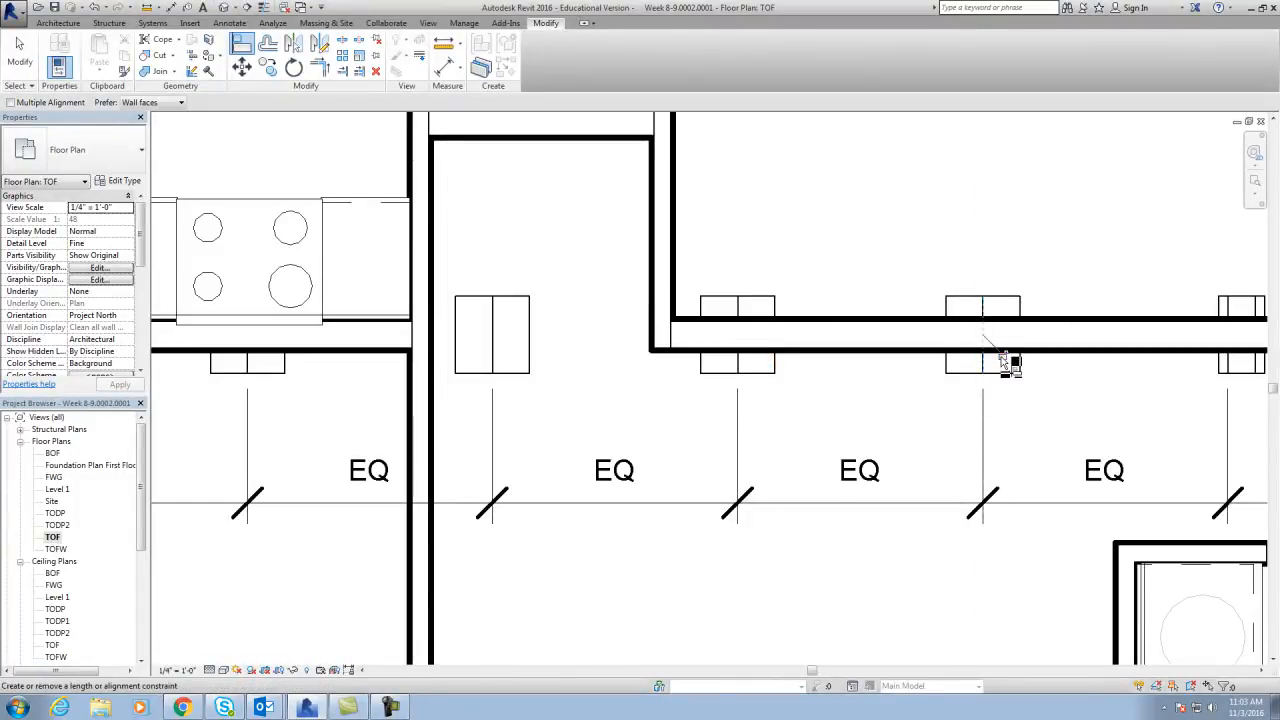
- Align the overlapping half of the last pier near the bathroom door with its dimensioned face and leave the Align command
scroll(1020, 398, down, 3)
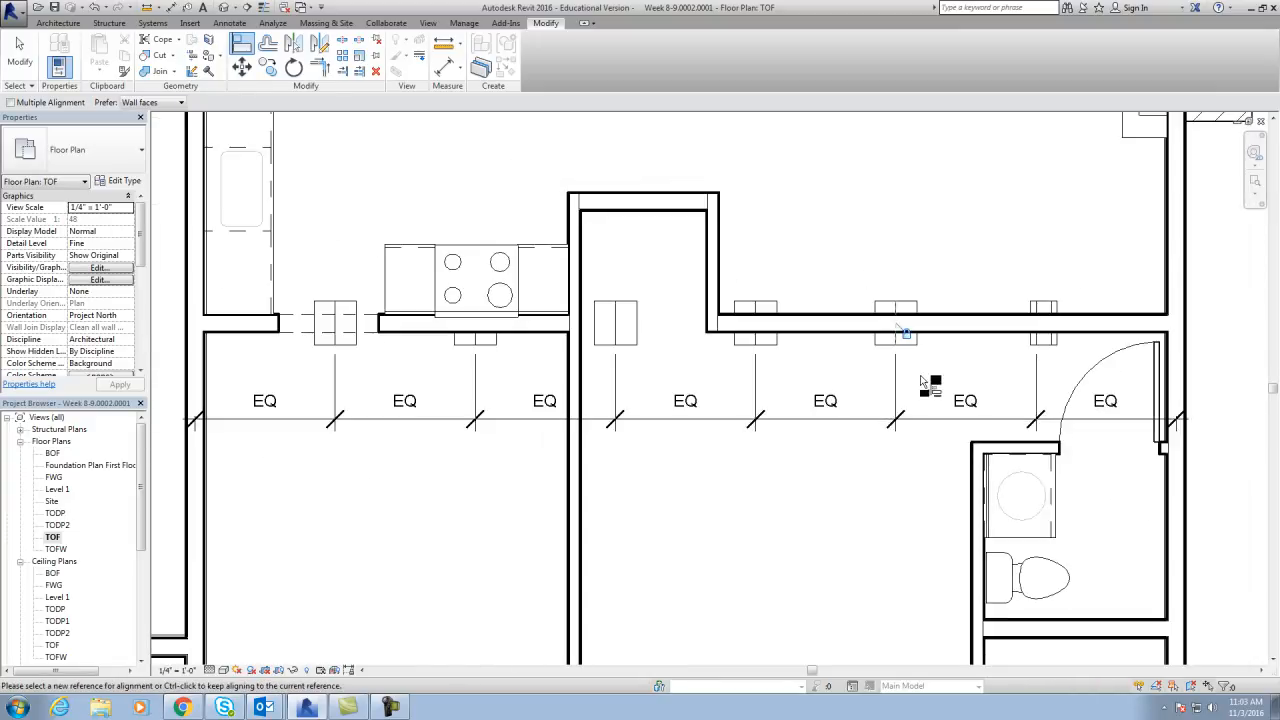
scroll(1020, 368, up, 1)
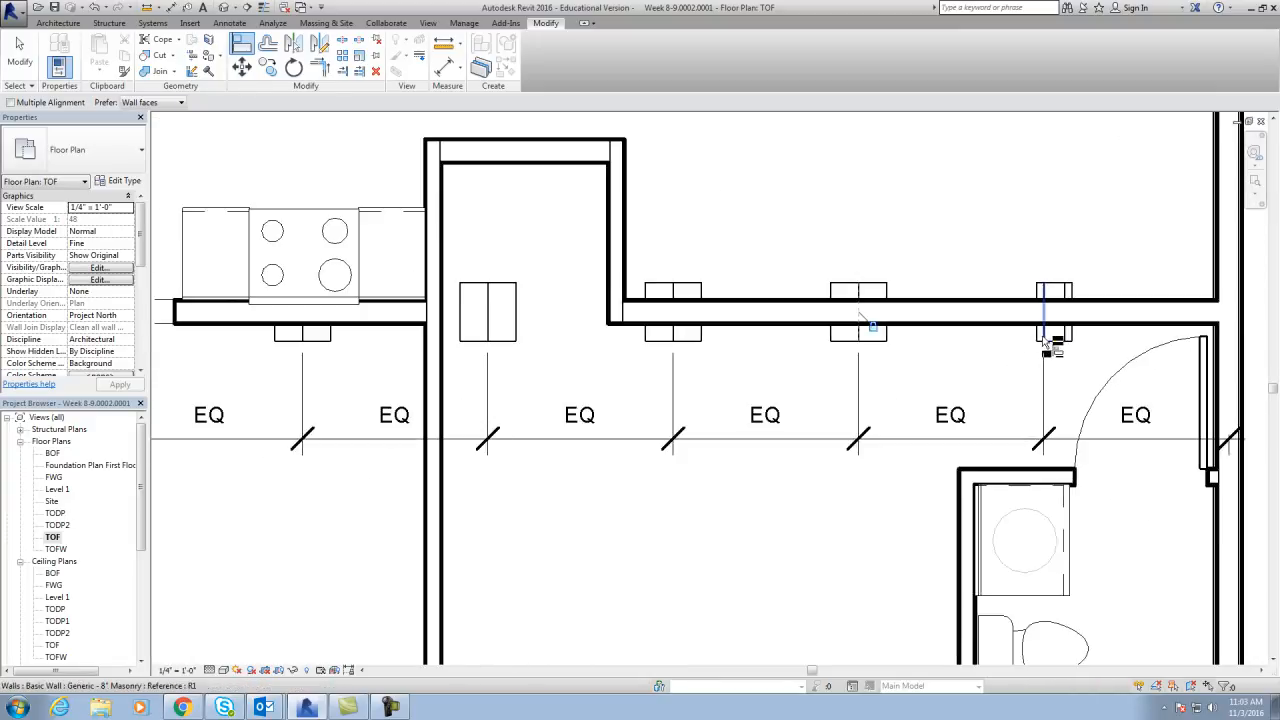
click(1045, 340)
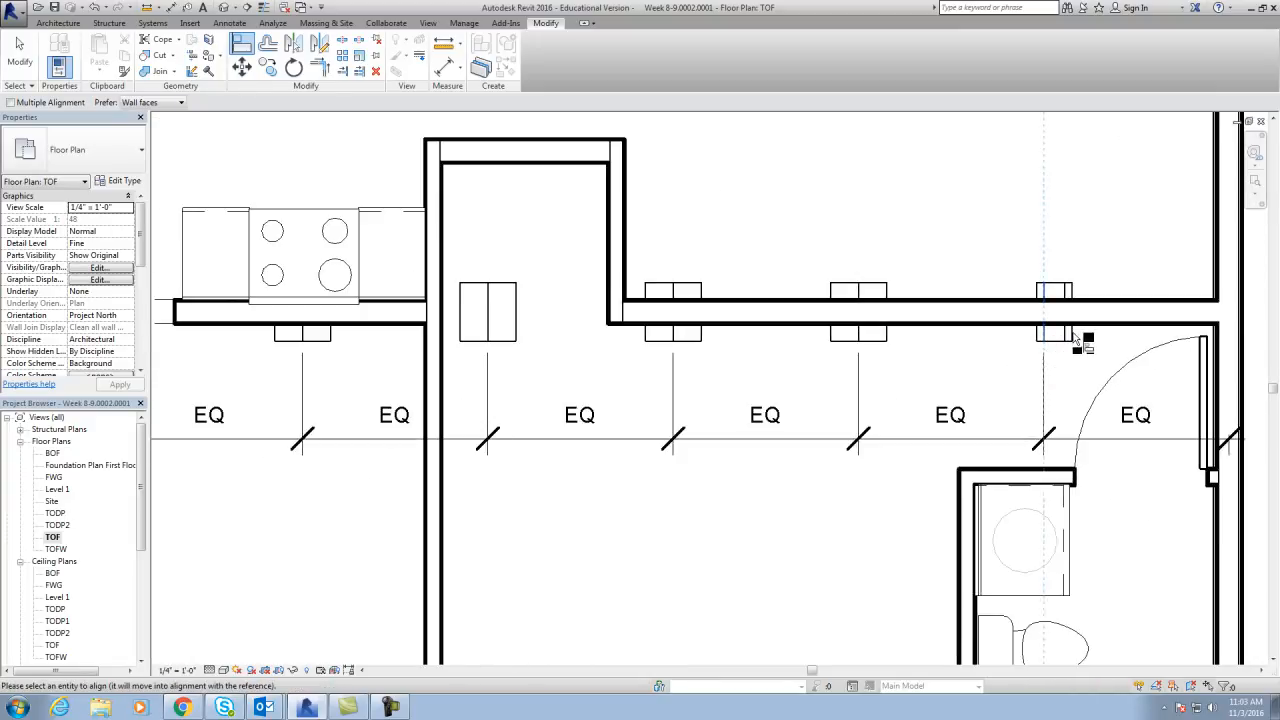
click(1072, 335)
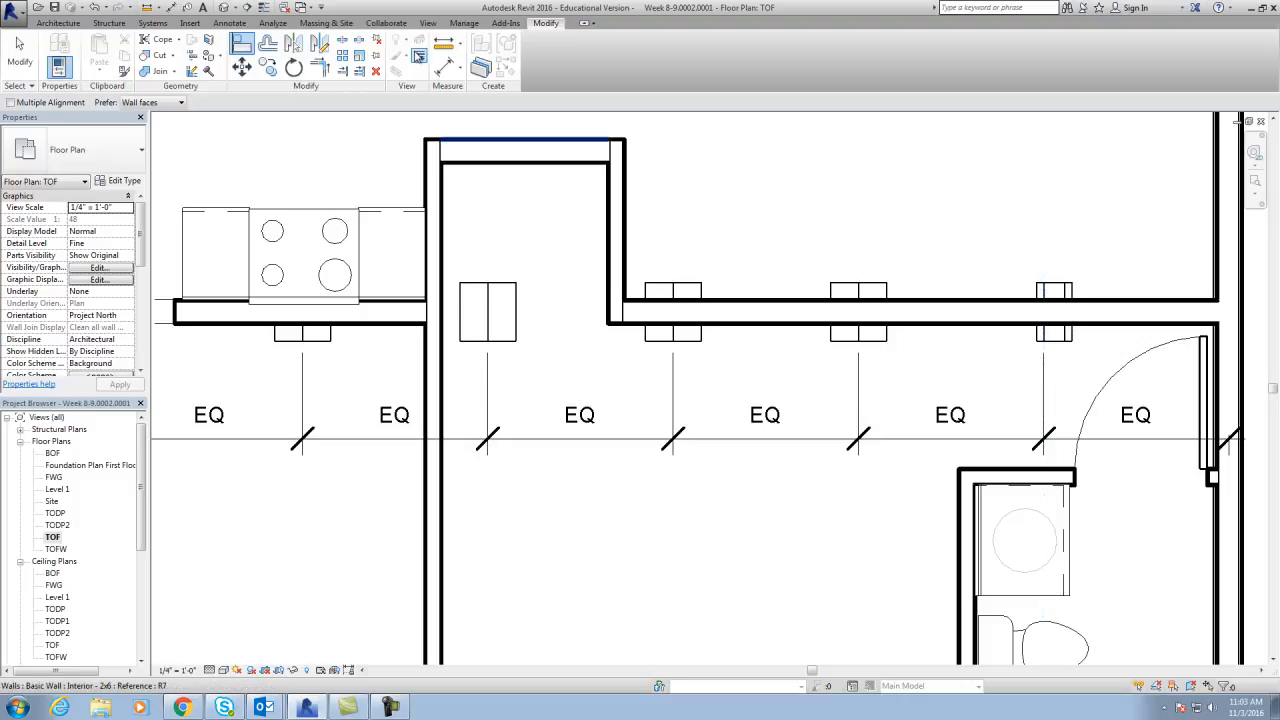
click(243, 45)
click(1046, 340)
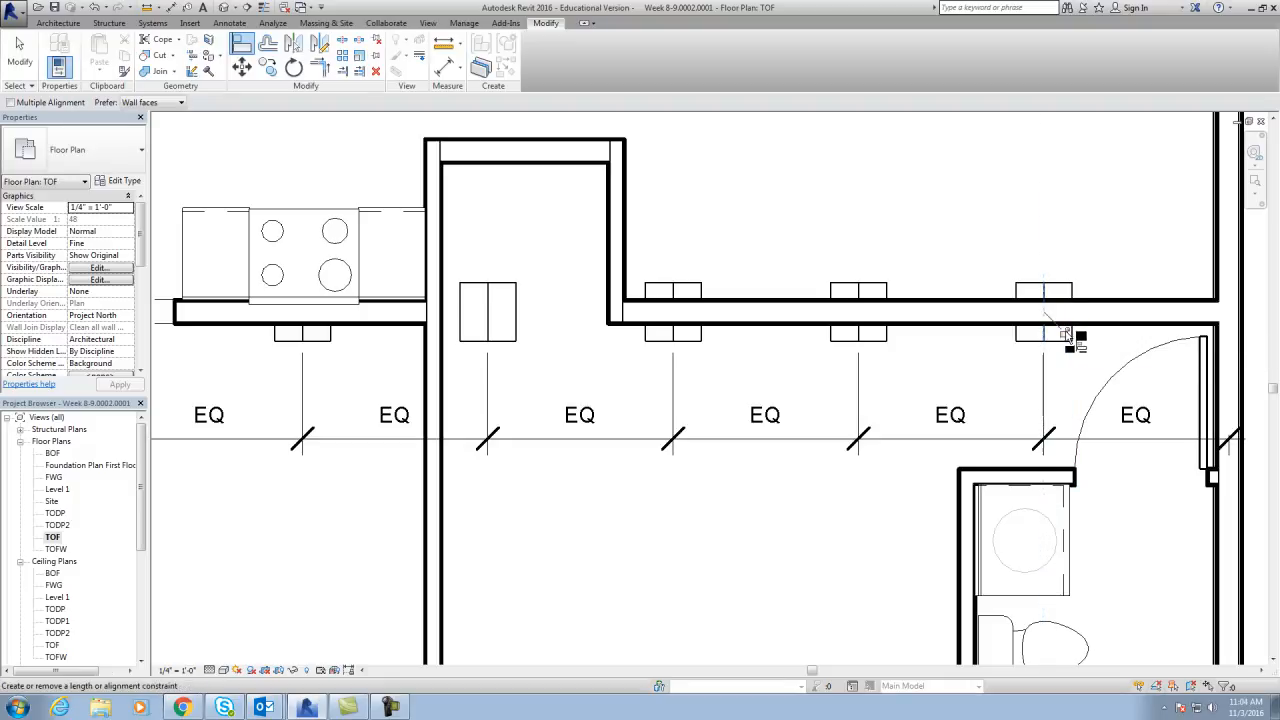
click(1066, 338)
scroll(1077, 388, down, 3)
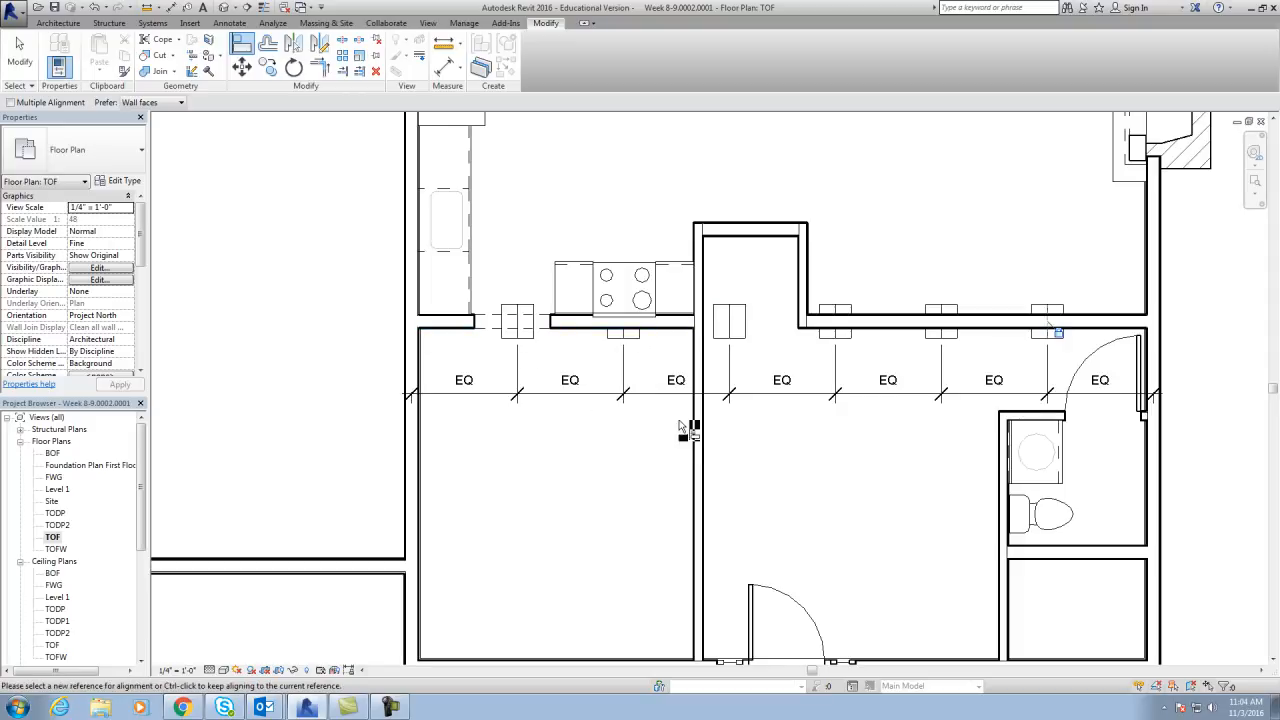
key(Escape)
- Delete the equality dimension string that runs below the row of piers
click(757, 396)
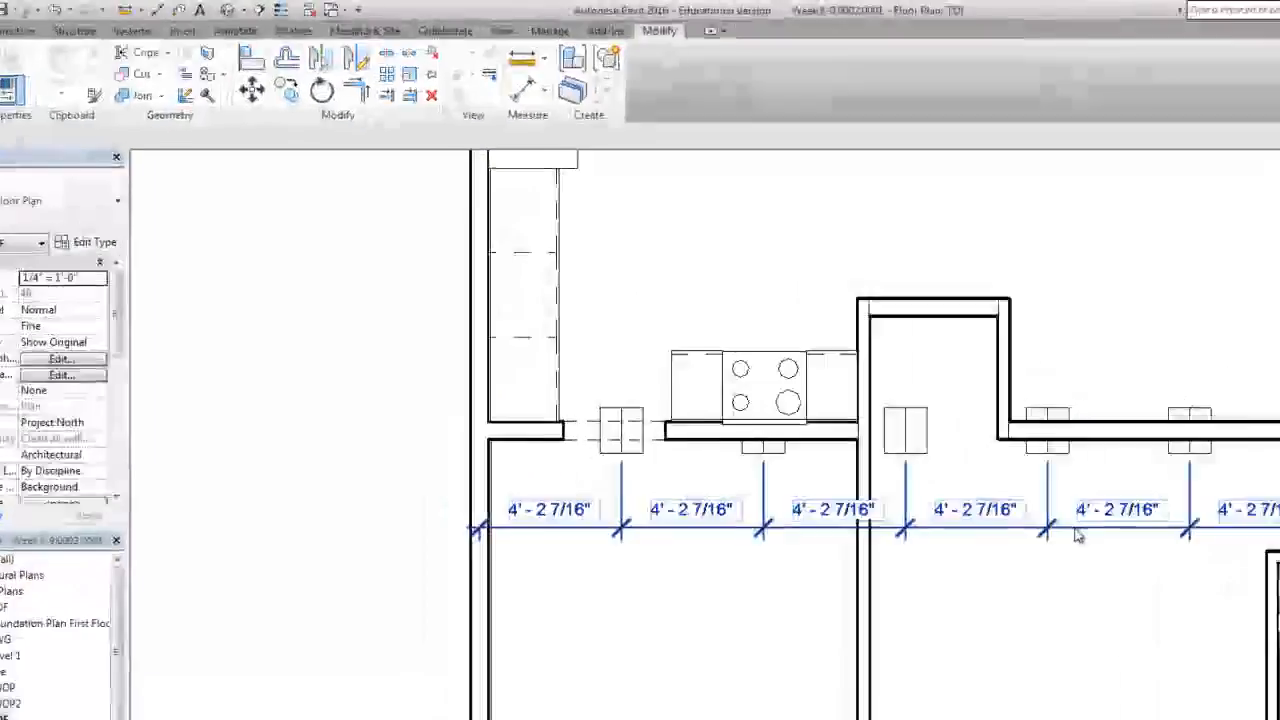
key(Delete)
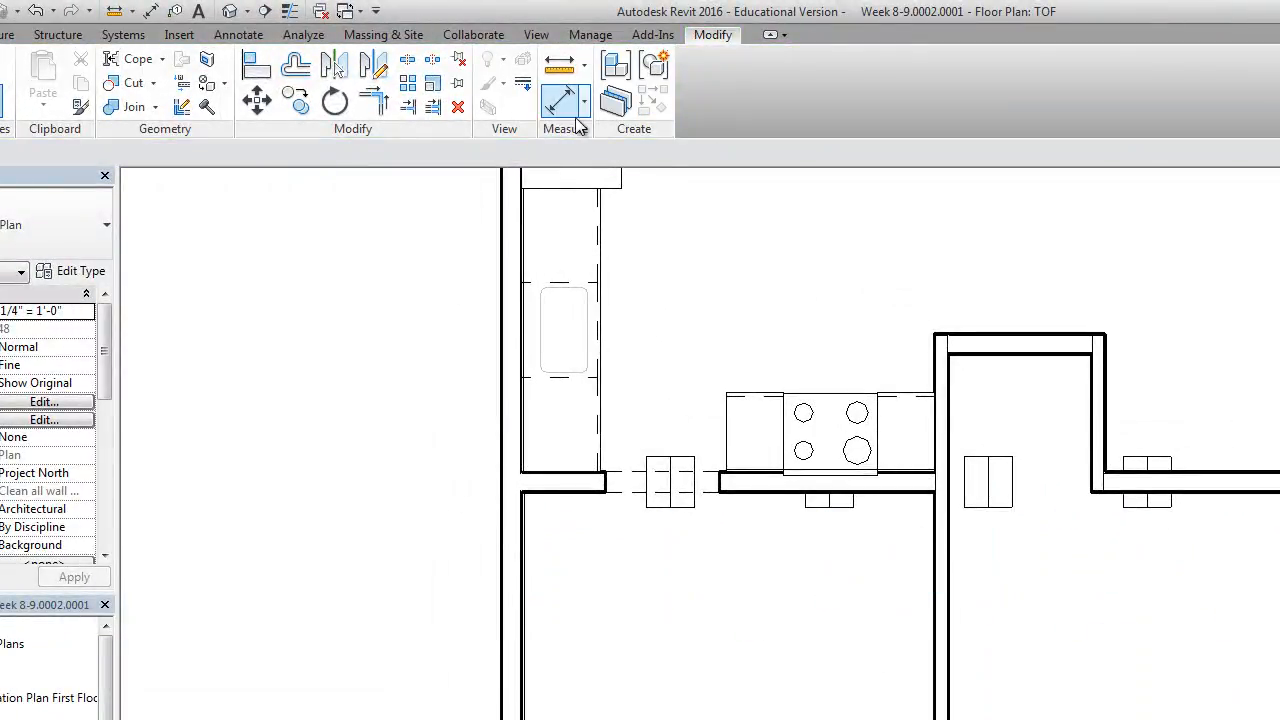
click(520, 310)
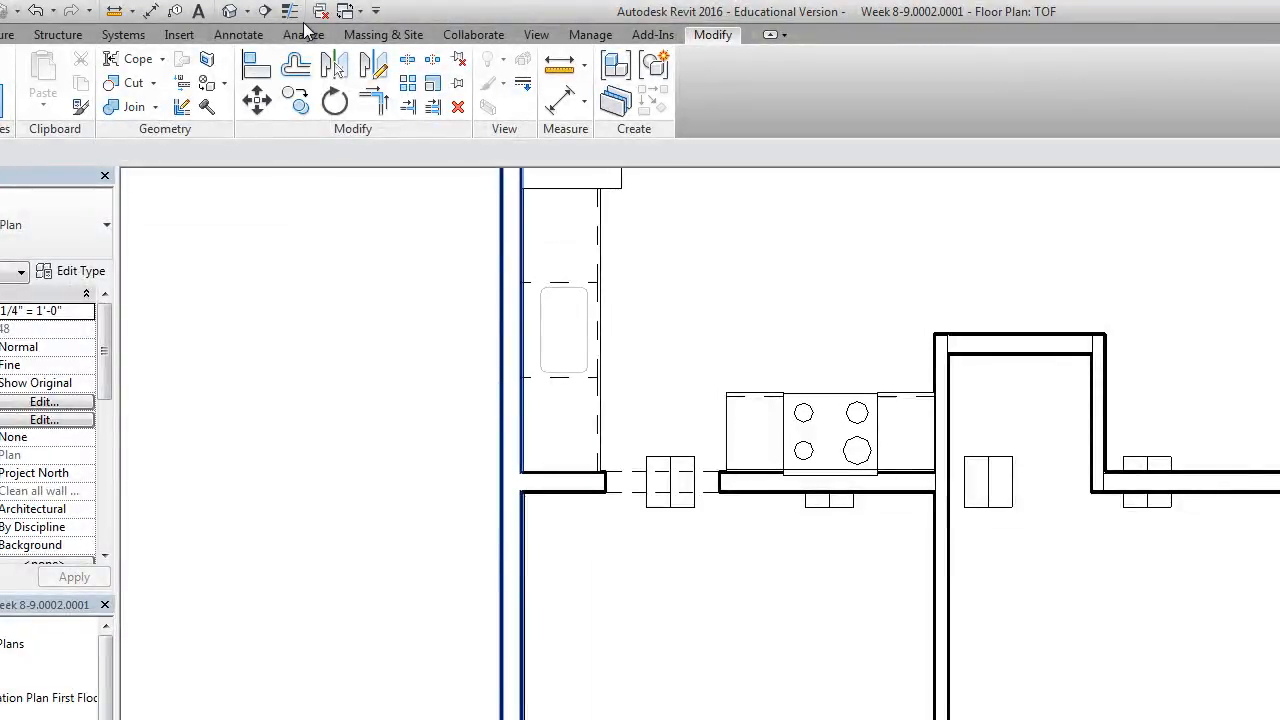
- Start an isolated foundation and duplicate the Footing-Rectangular 30x30x12 type under the name 2x2x12"
click(62, 36)
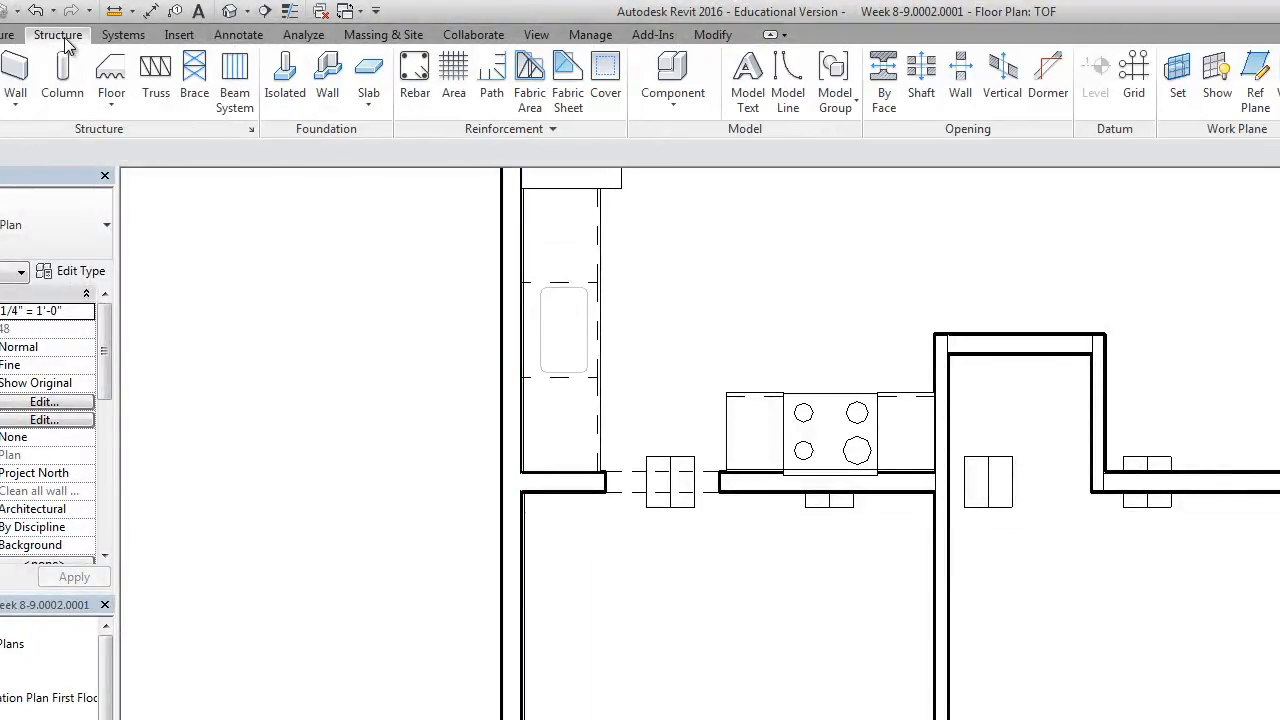
click(290, 108)
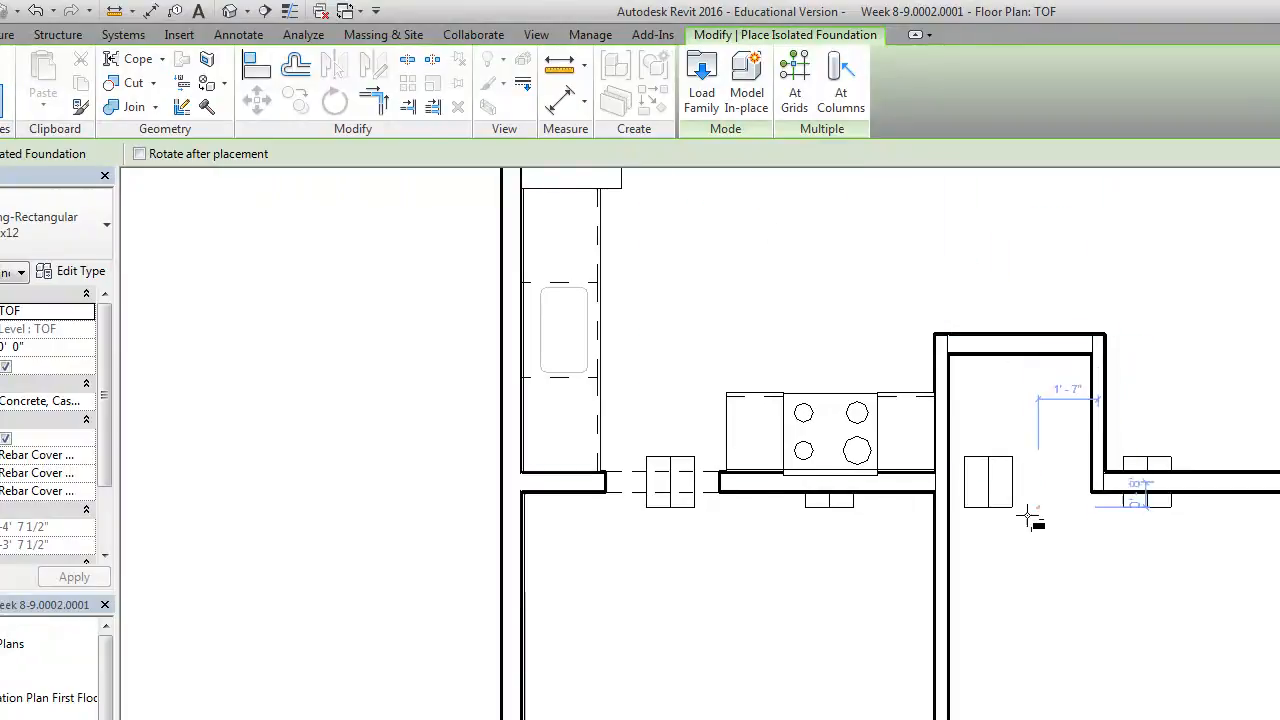
key(Escape)
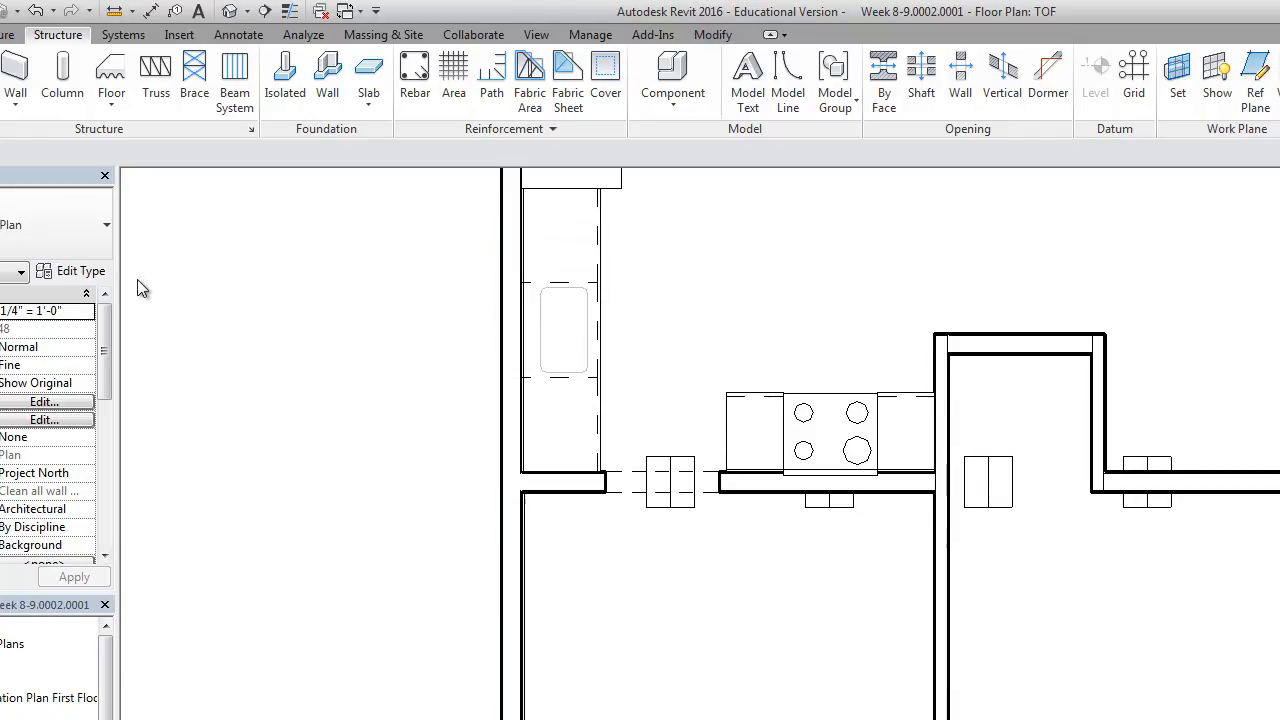
click(285, 75)
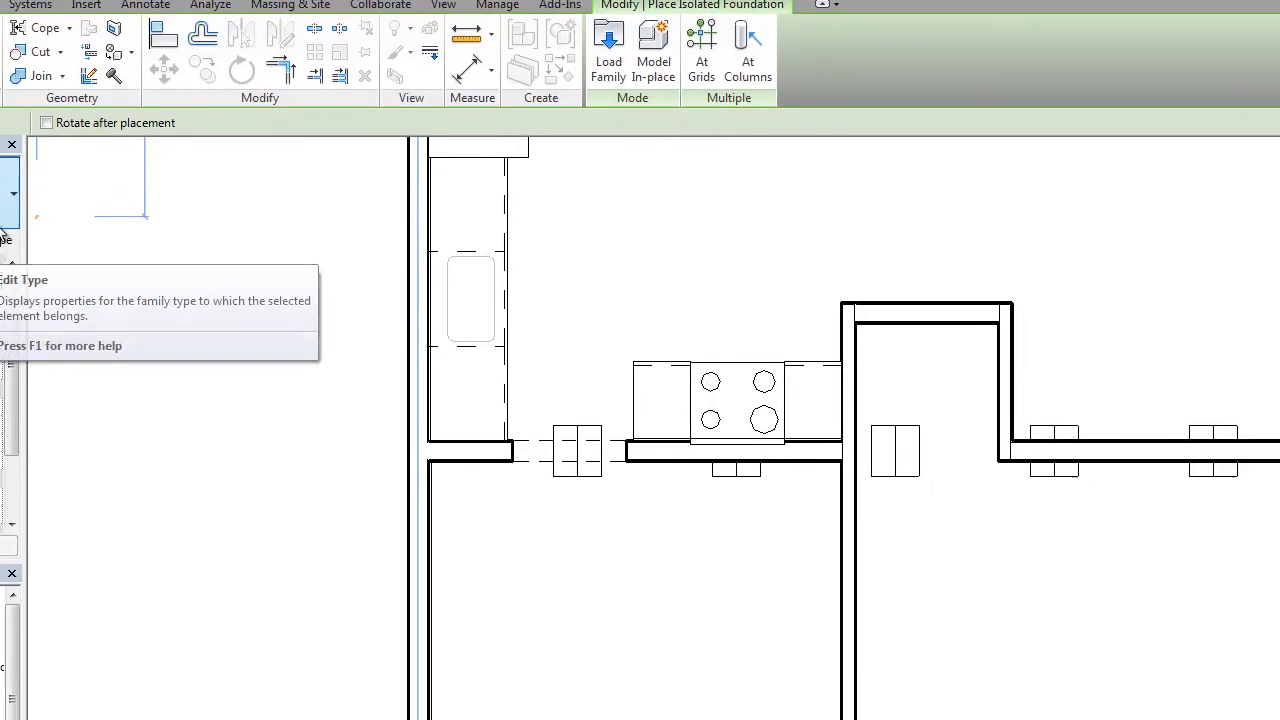
click(80, 271)
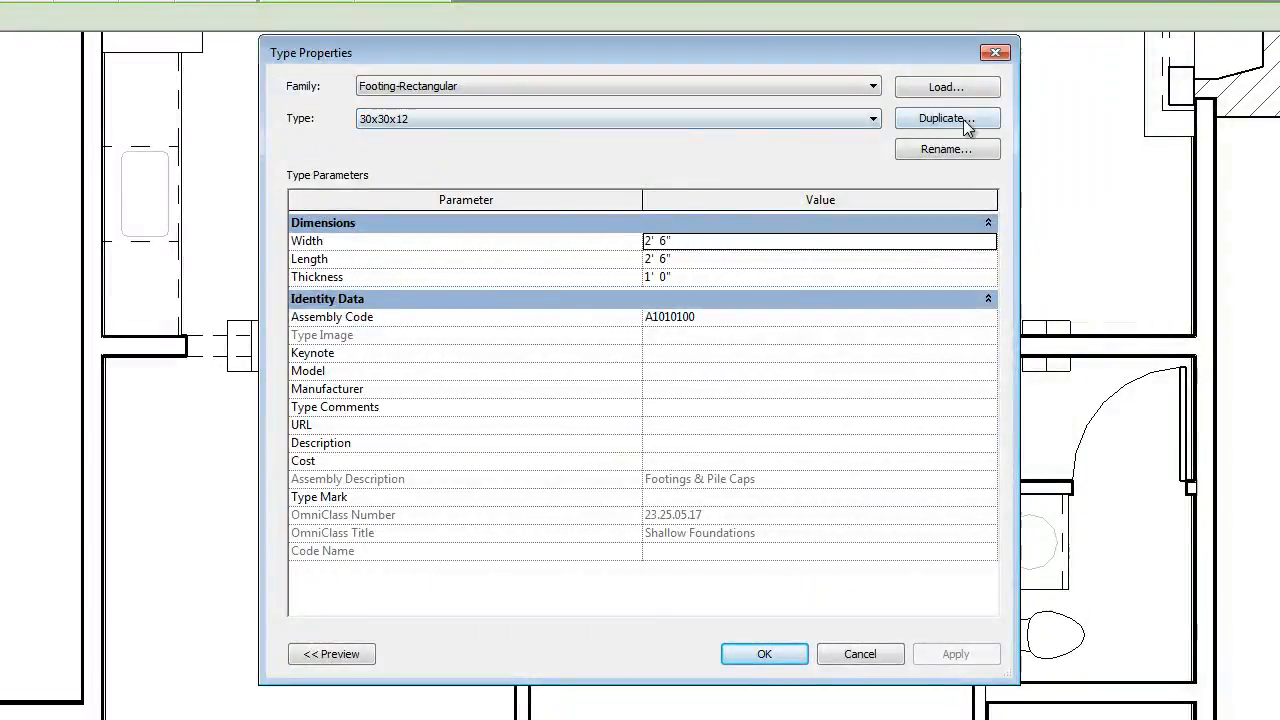
click(964, 121)
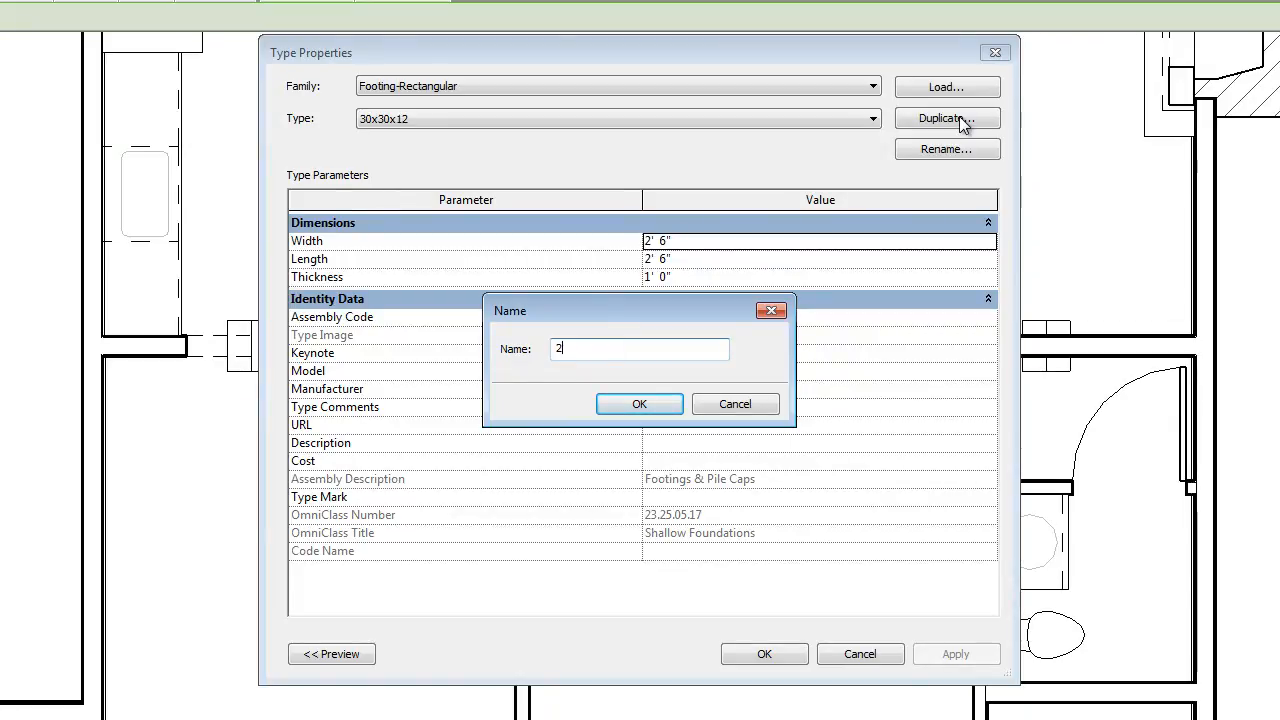
text(x2x12")
click(640, 418)
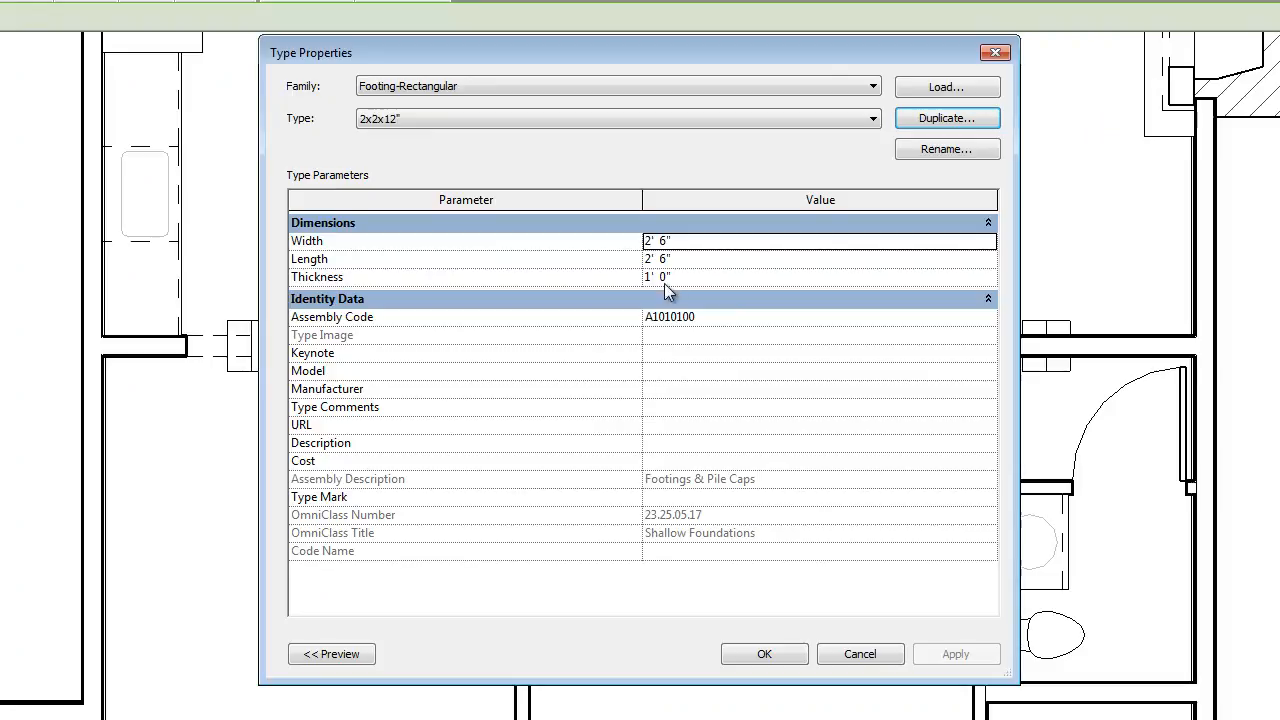
- Set both the width and the length of the new footing type to 2' 0" and accept the type properties
click(682, 241)
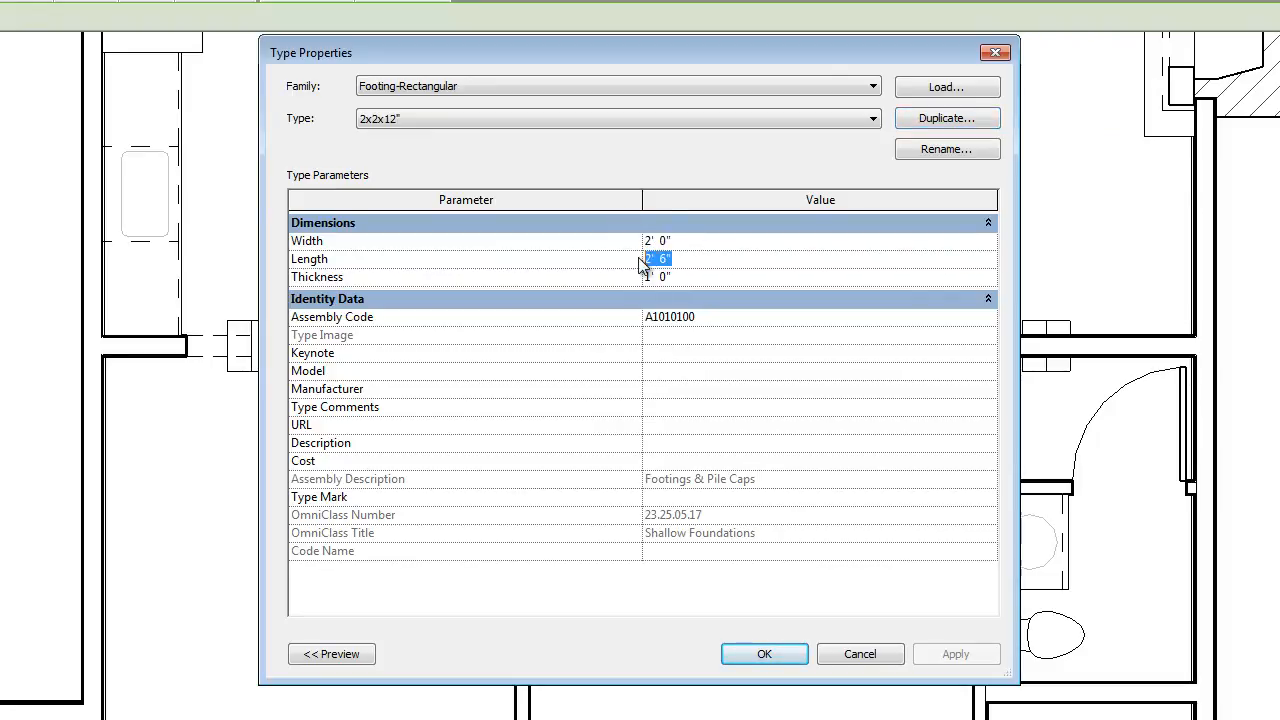
text(2)
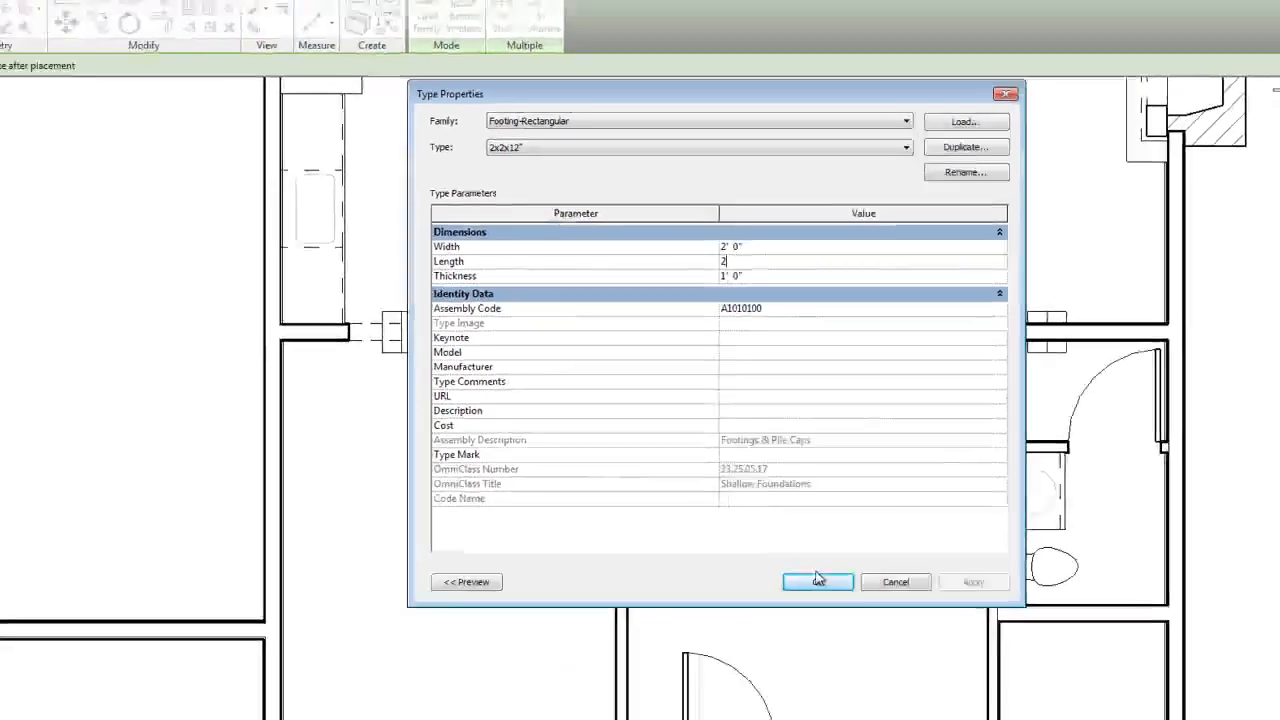
click(764, 654)
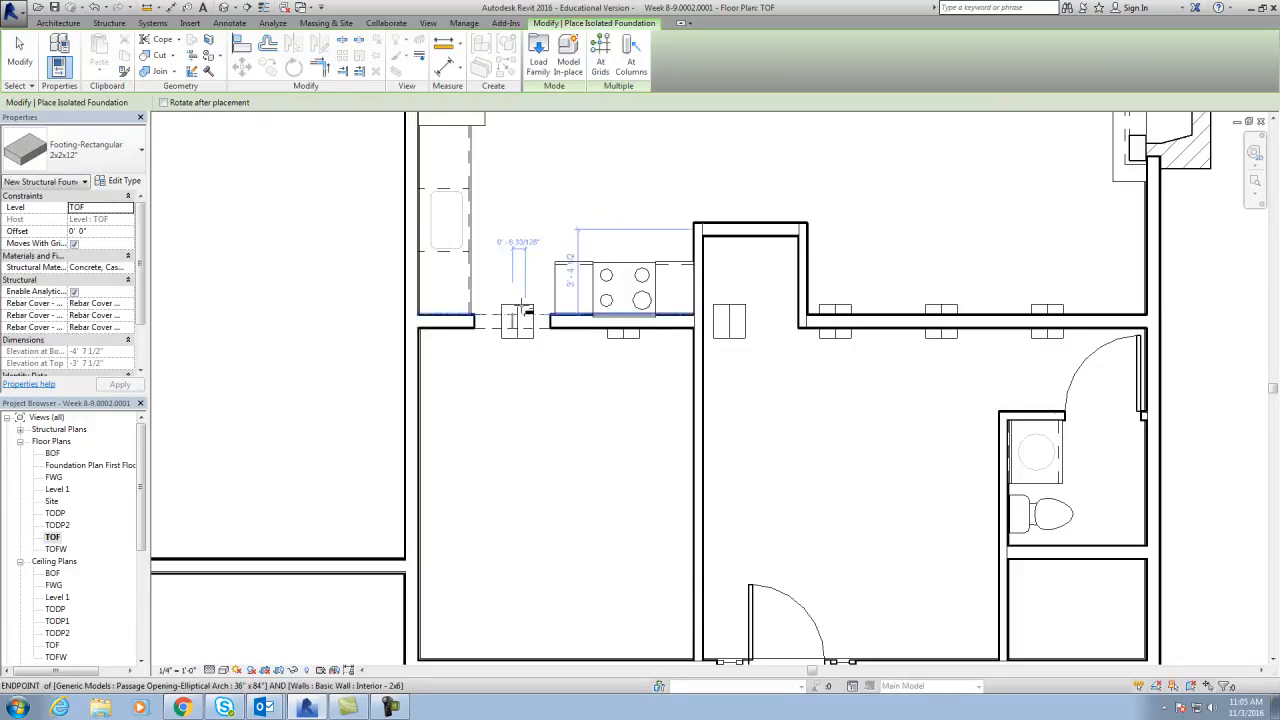
- Place a 2x2x12" isolated footing at the pier in the kitchen passage opening
middle_drag(500, 290, 582, 238)
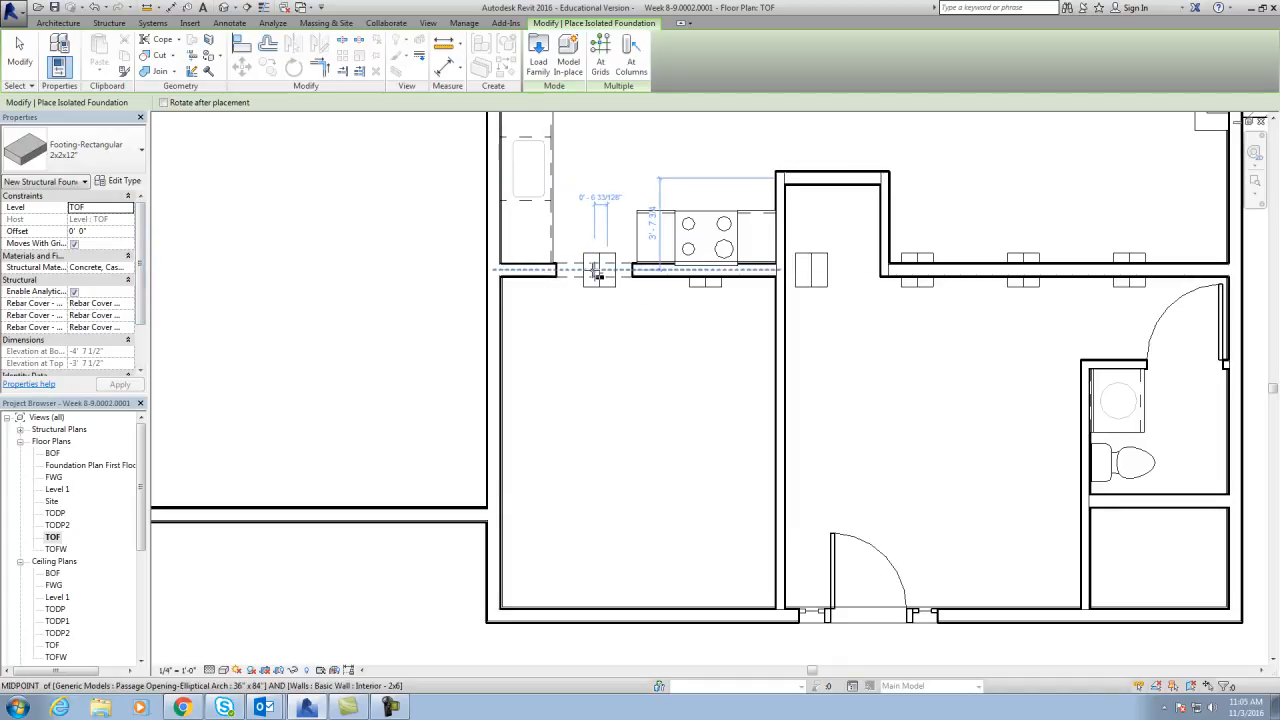
scroll(590, 288, up, 1)
scroll(590, 290, up, 2)
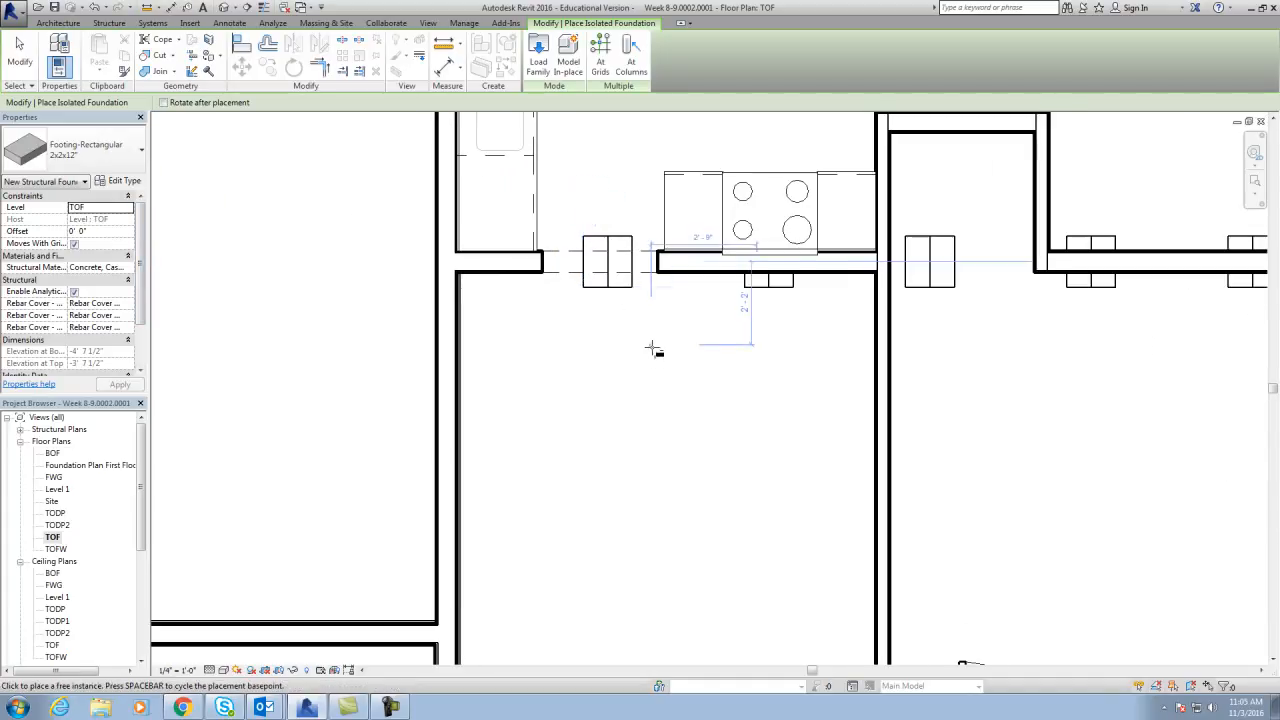
click(606, 288)
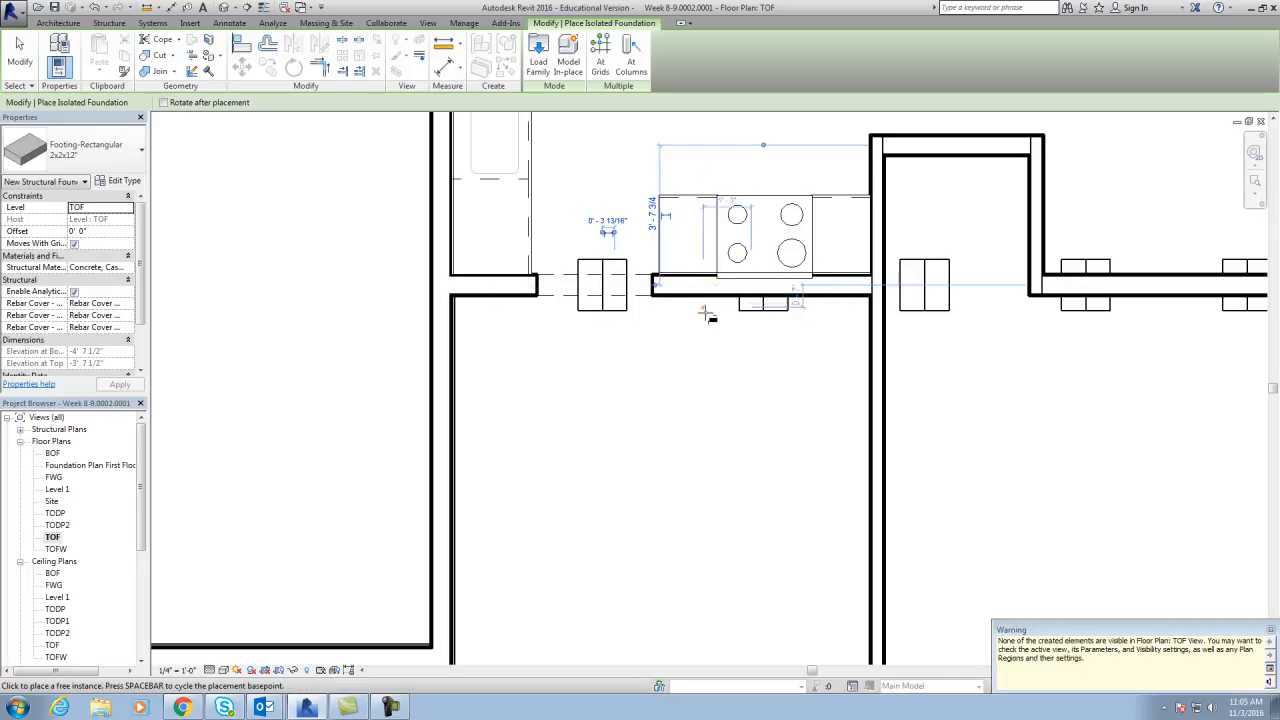
middle_drag(1108, 527, 1037, 503)
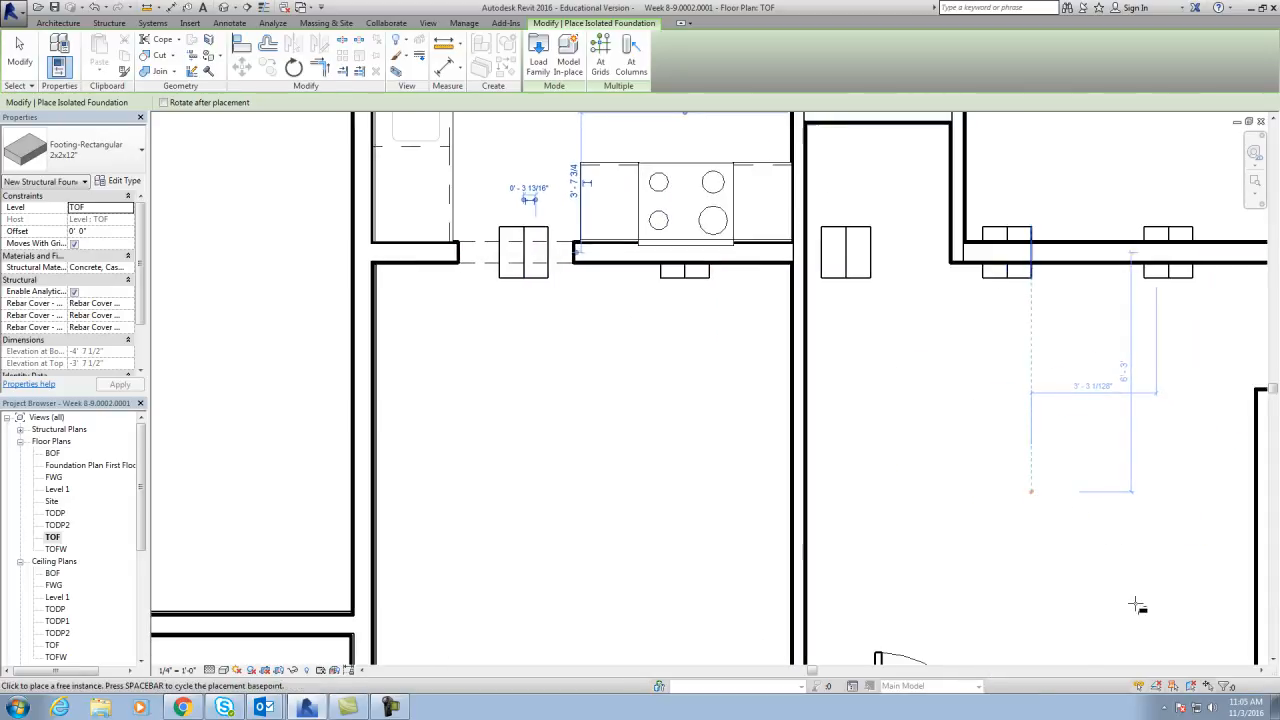
click(1215, 708)
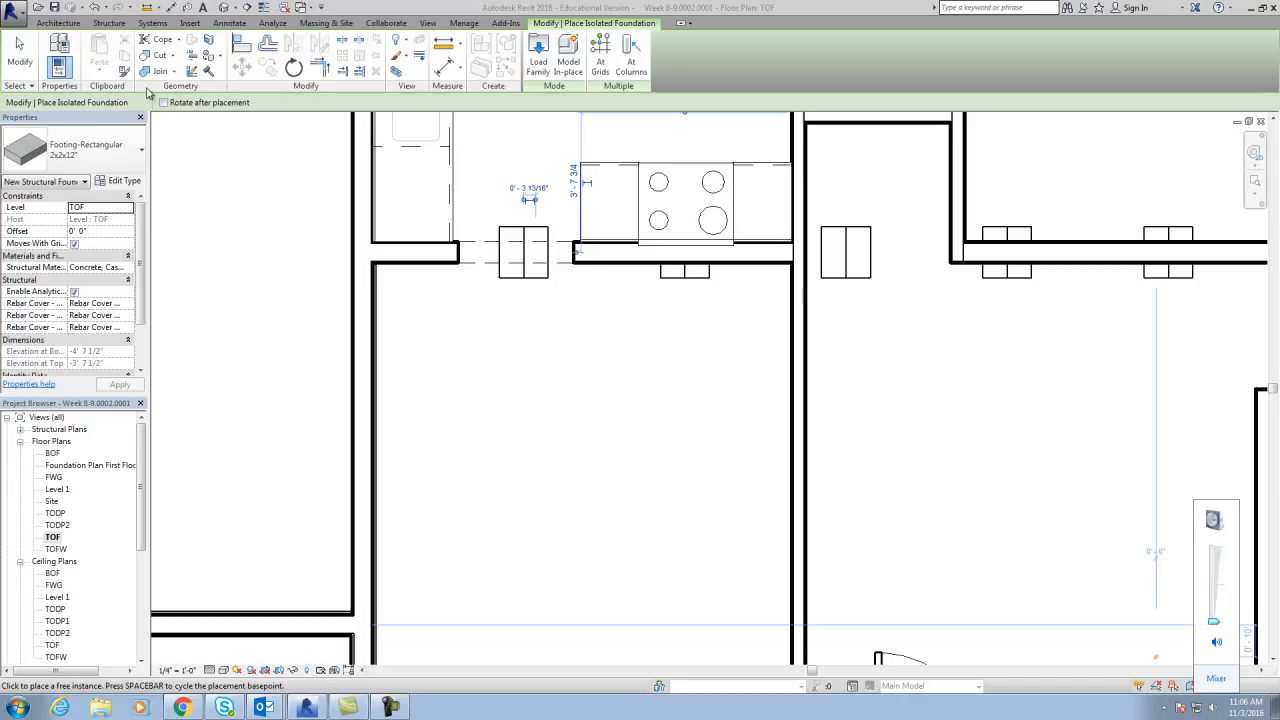
- Place a 2x2x12" isolated footing at the center of the pier in the recess and dismiss the visibility warning
click(58, 22)
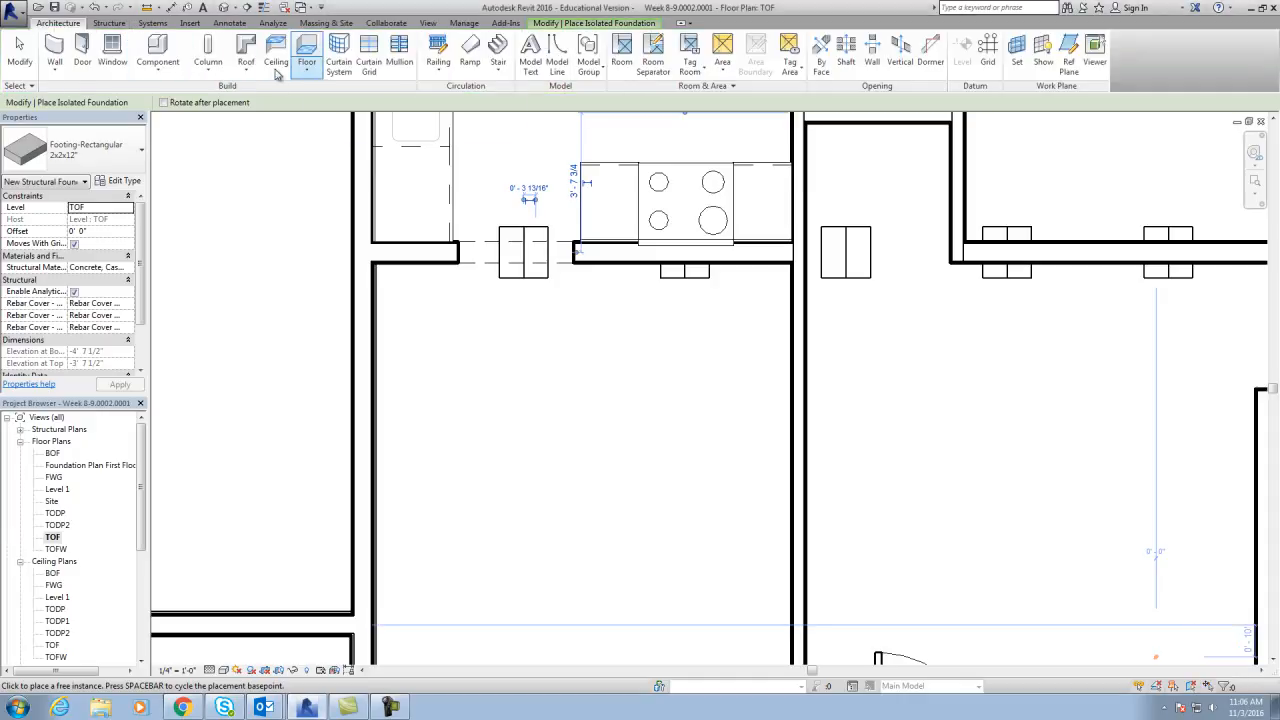
click(110, 23)
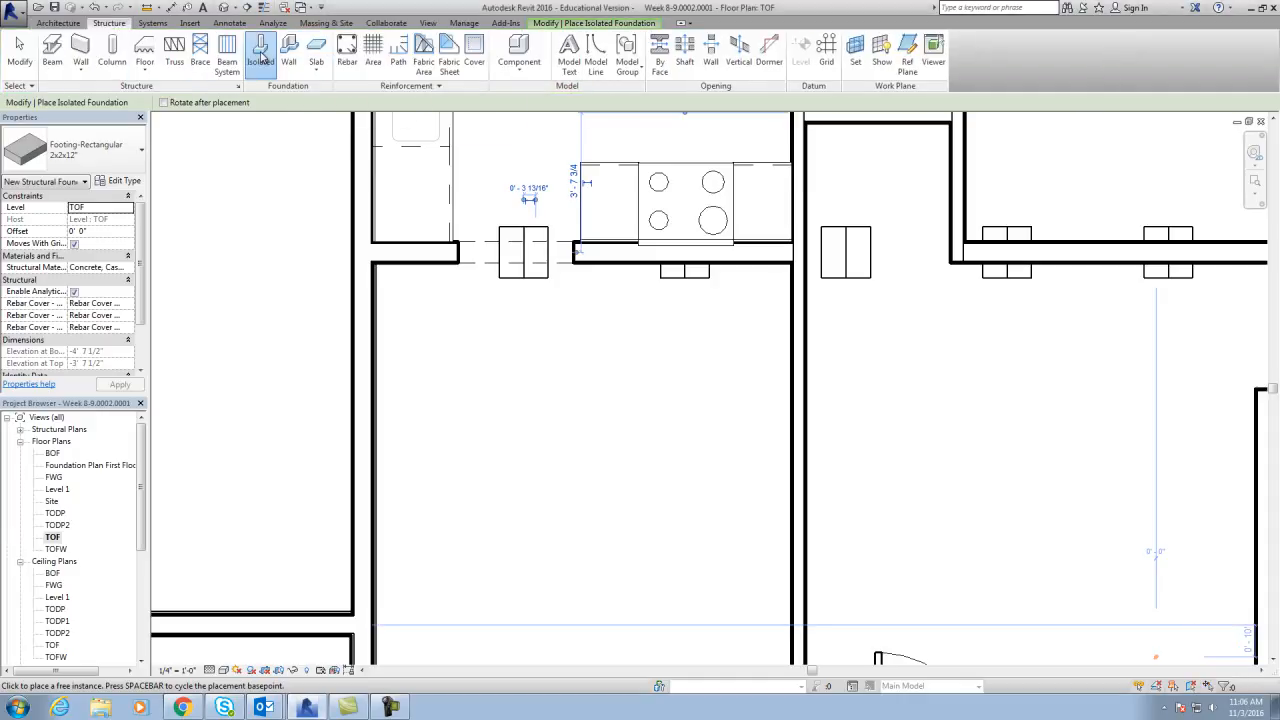
scroll(843, 286, up, 1)
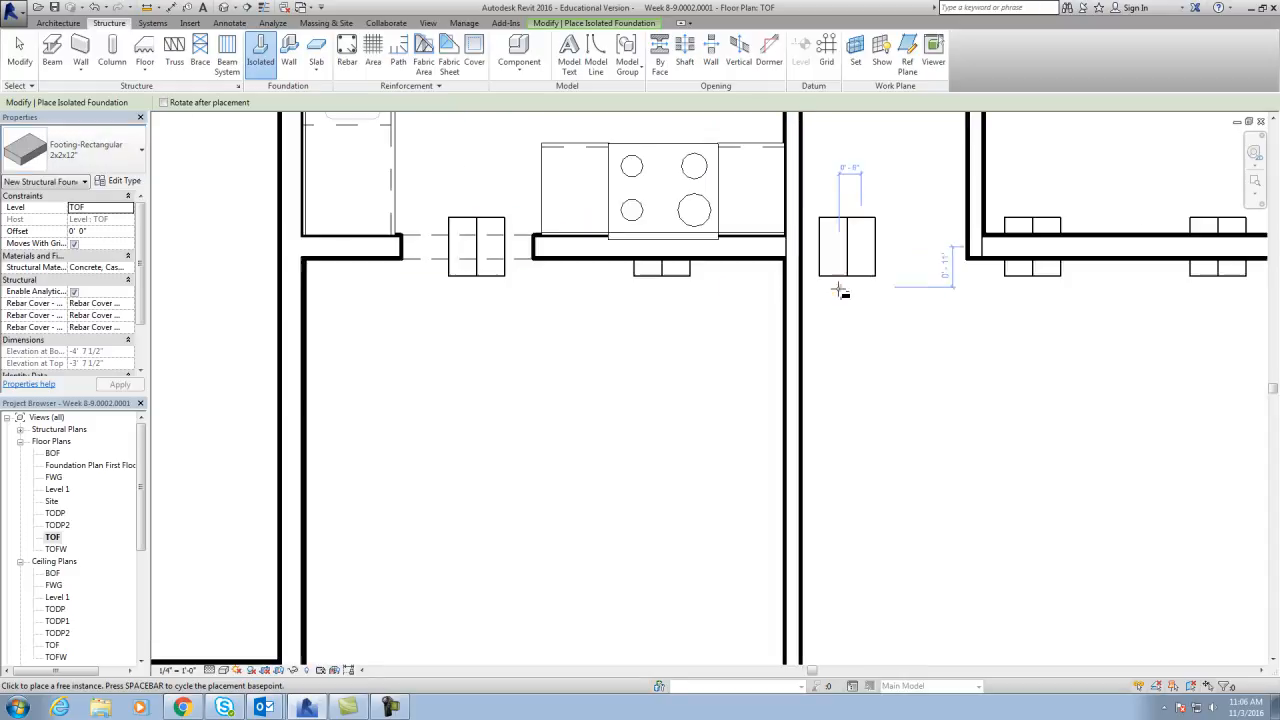
click(848, 251)
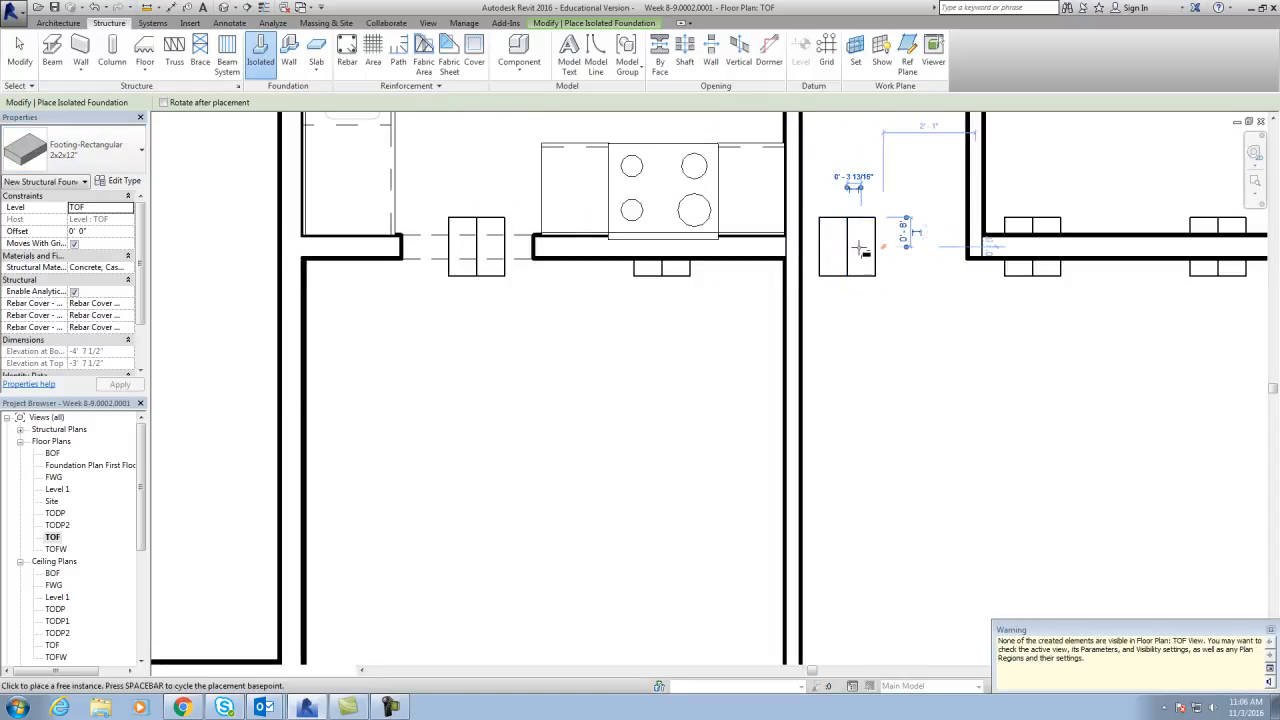
click(1272, 630)
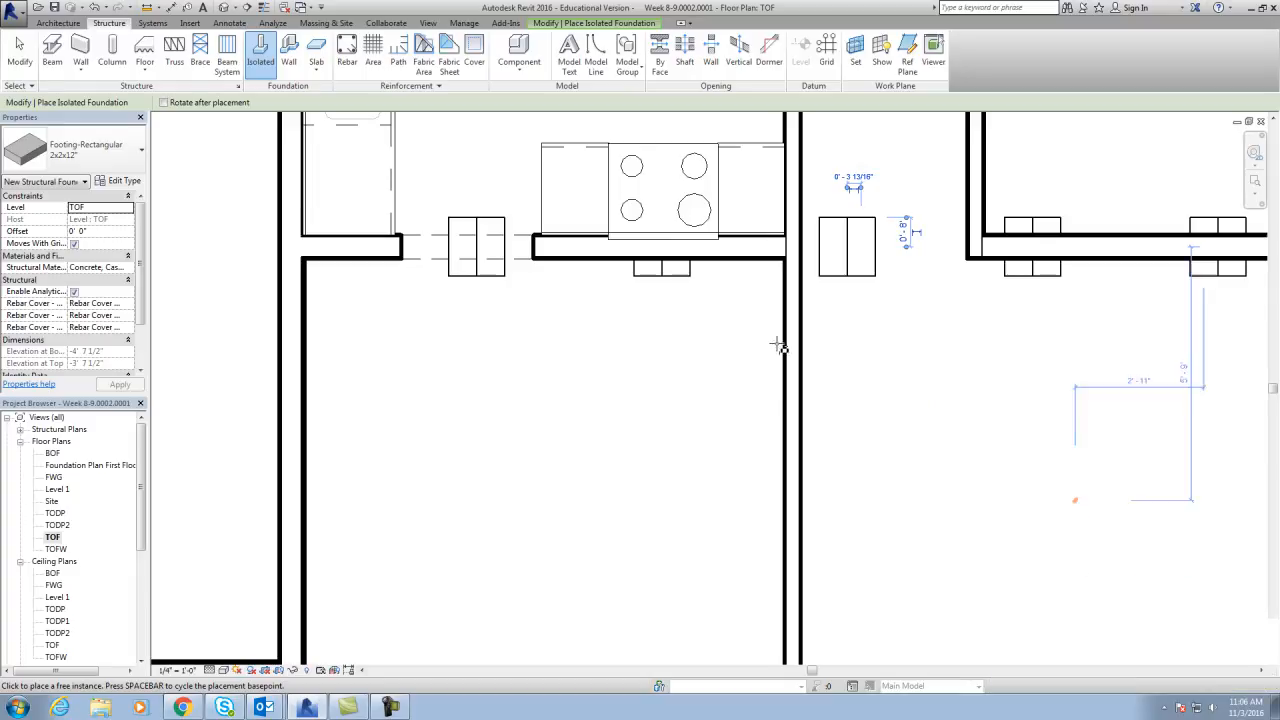
- Place 2x2x12" footings at the first pier beyond the recess, the pier below the range, and again at the first pier beyond the recess
click(1035, 247)
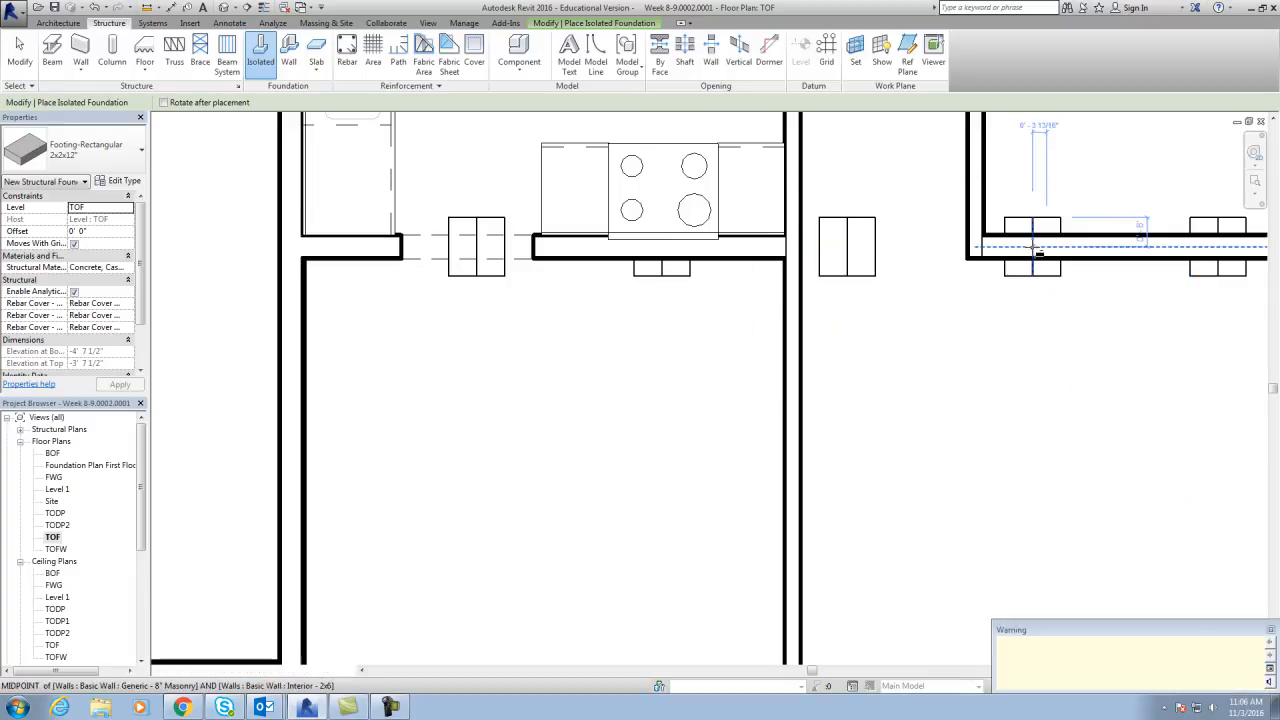
click(1268, 628)
click(661, 258)
middle_drag(677, 286, 492, 291)
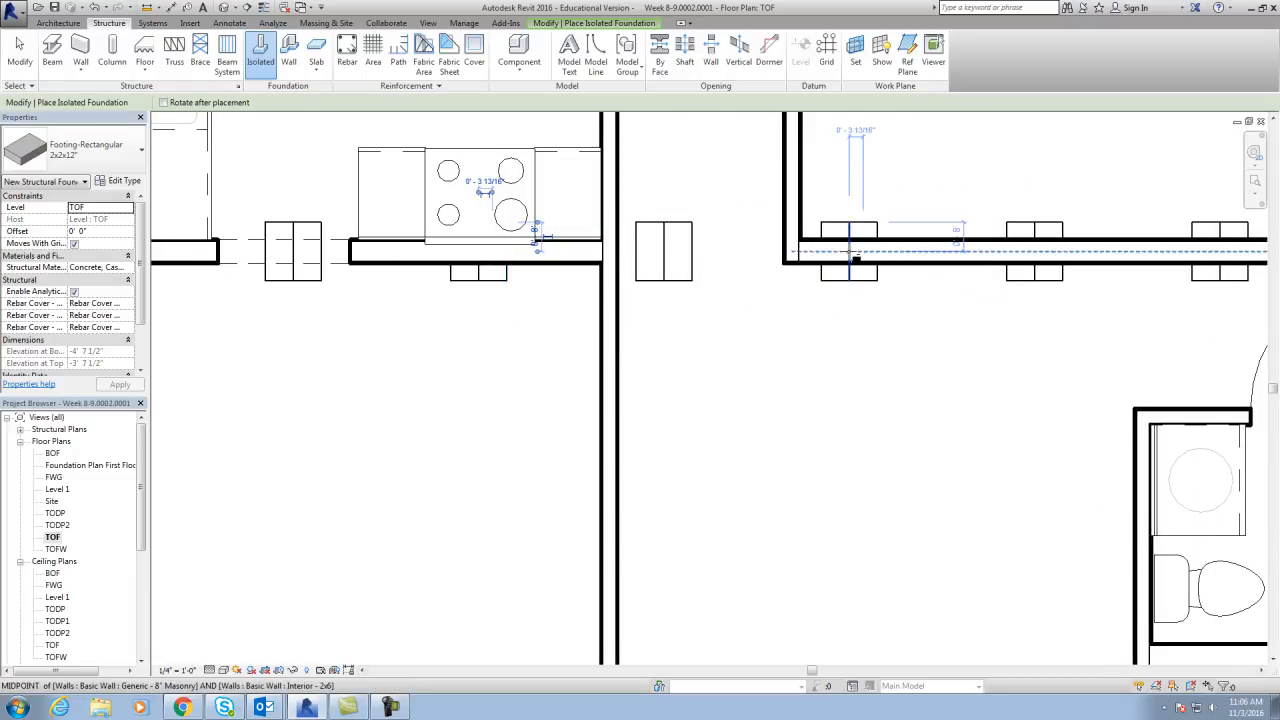
click(855, 258)
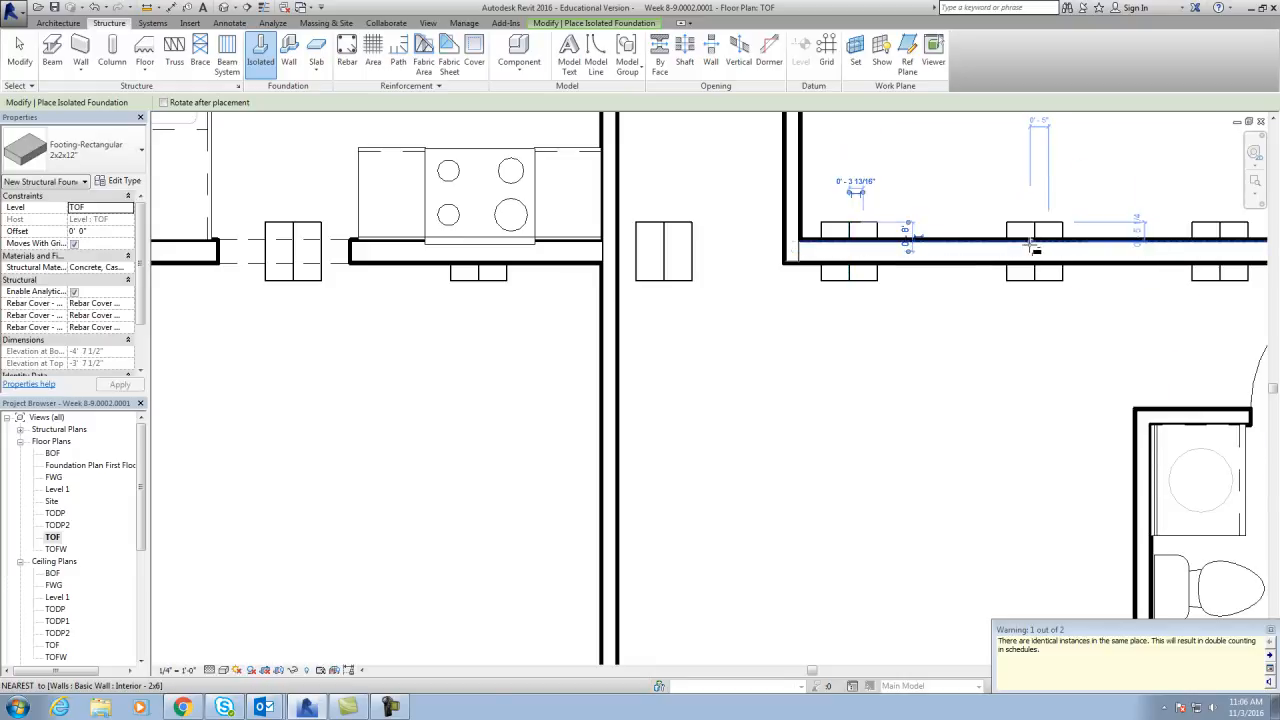
- Place 2x2x12" isolated footings at the second and third piers beyond the recess along the interior bearing wall
click(1040, 258)
middle_drag(1034, 254, 760, 292)
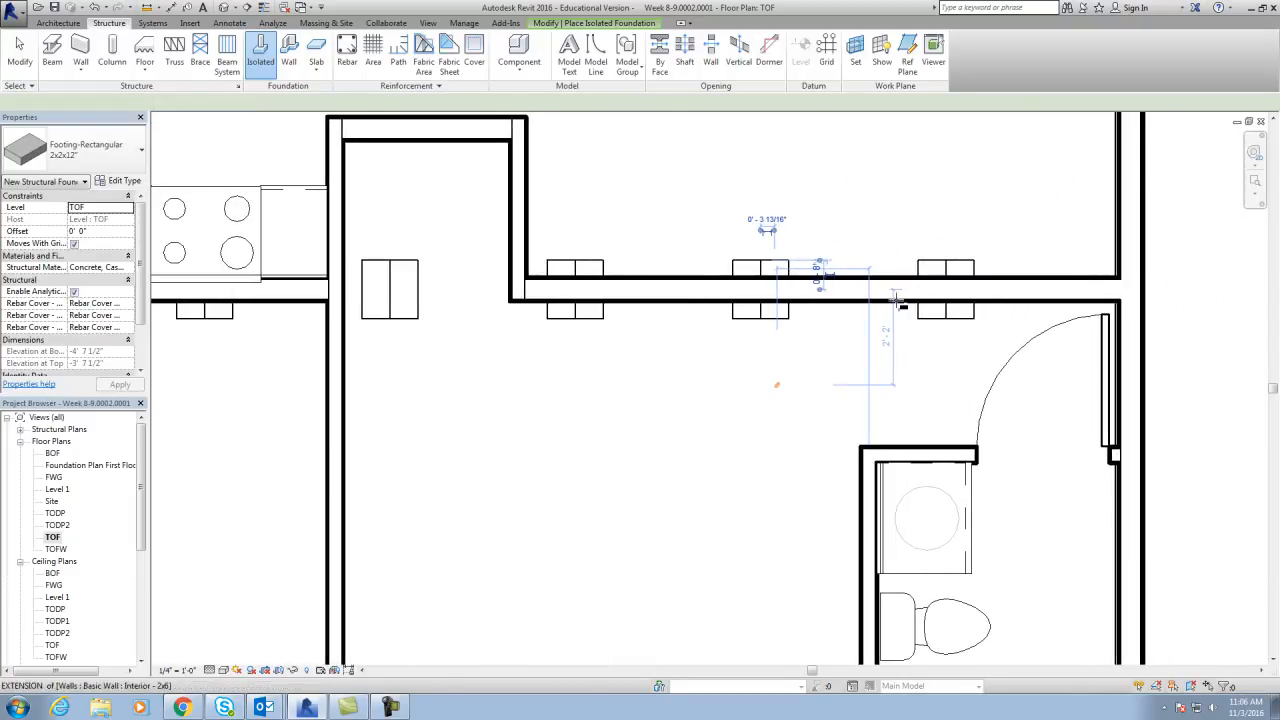
click(952, 296)
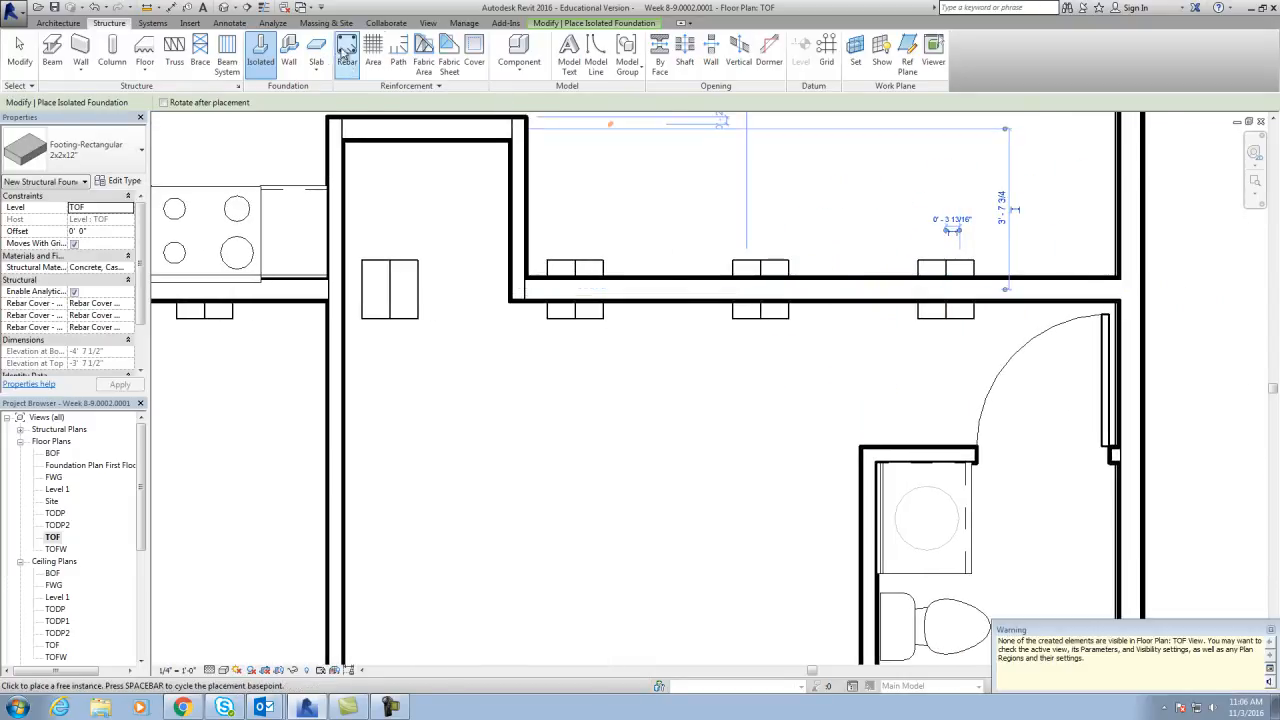
- Examine the row of piers and their isolated footings in the 3D view, from beneath the foundation and from above
click(232, 6)
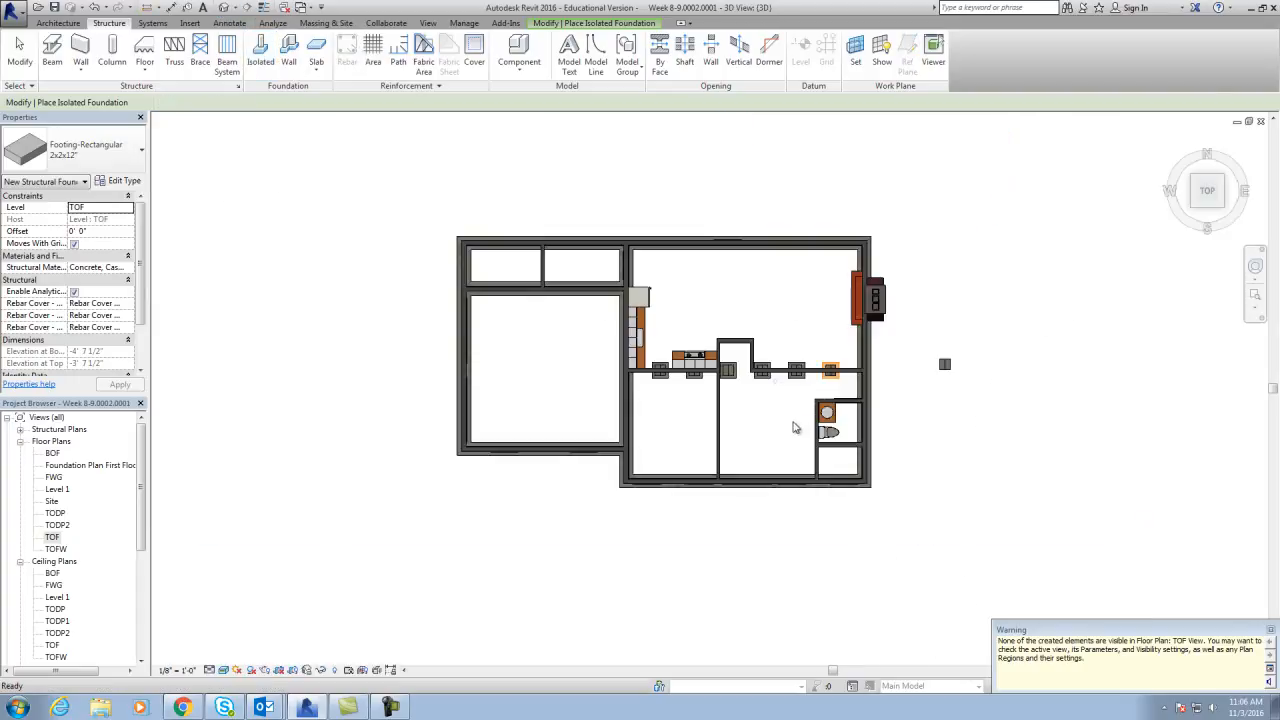
key(Escape)
shift+middle_drag(1145, 260, 1077, 571)
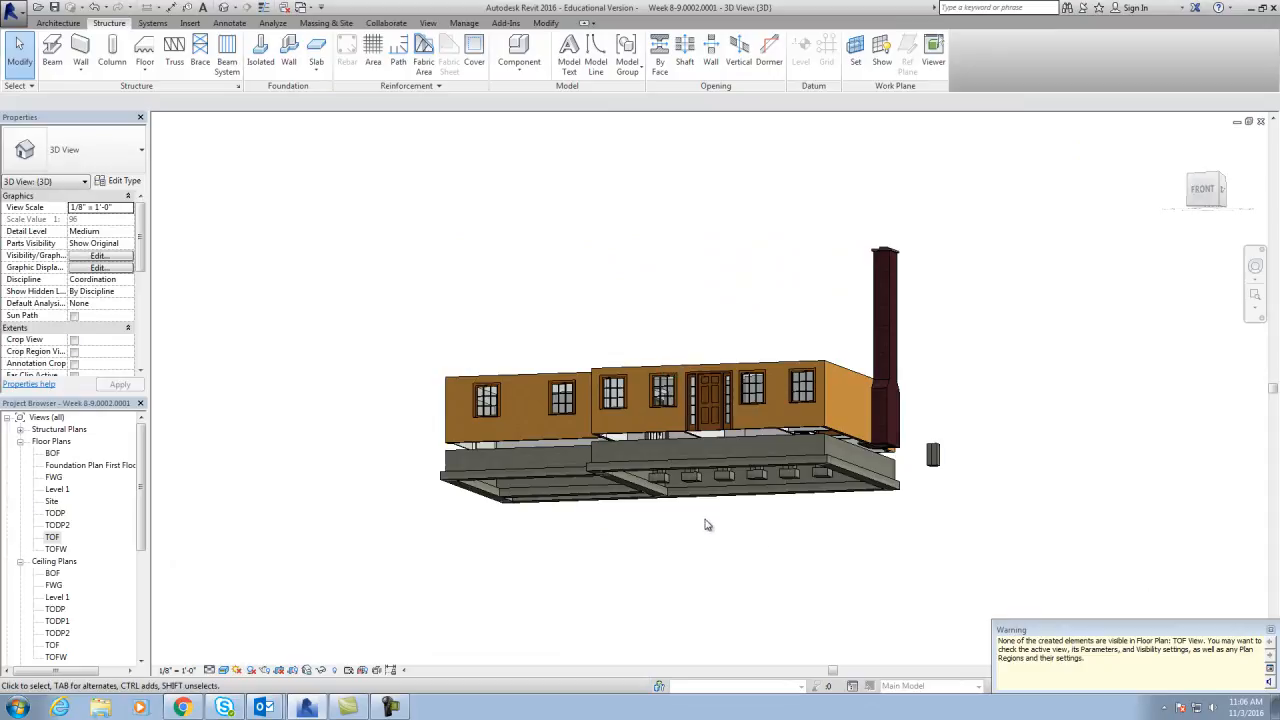
scroll(695, 505, up, 2)
scroll(695, 505, up, 2)
shift+middle_drag(625, 460, 855, 289)
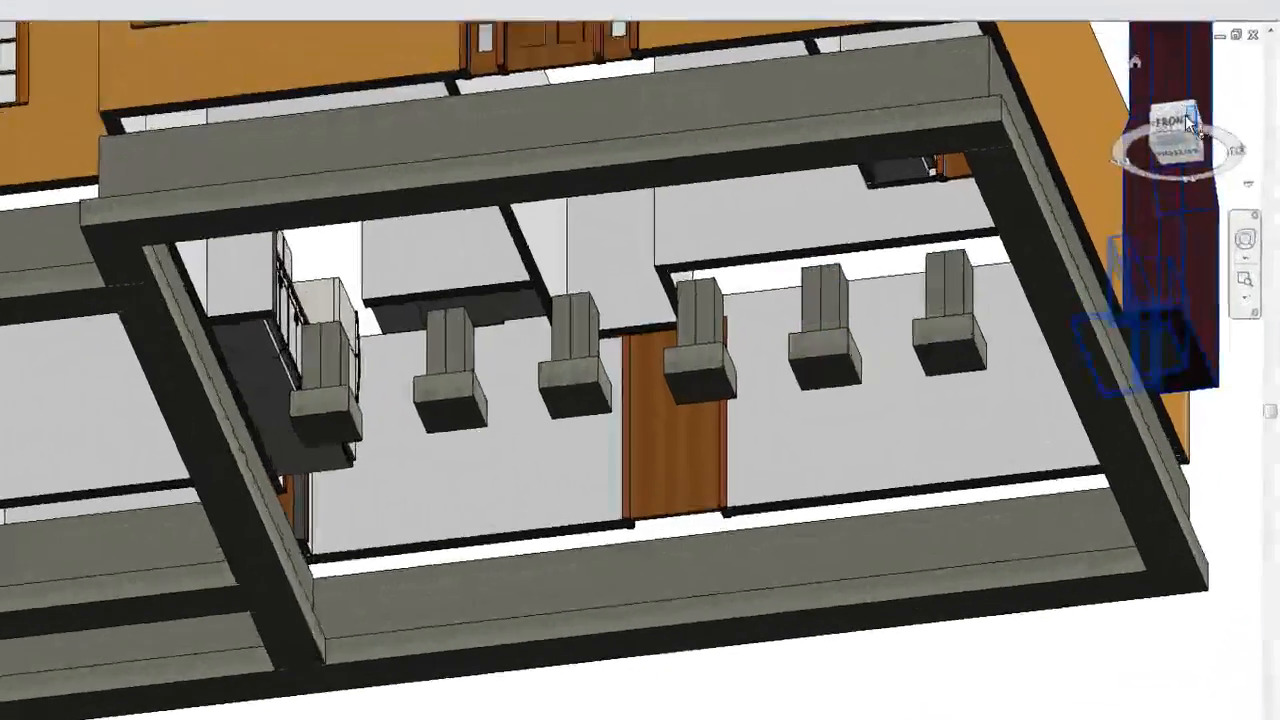
click(1185, 122)
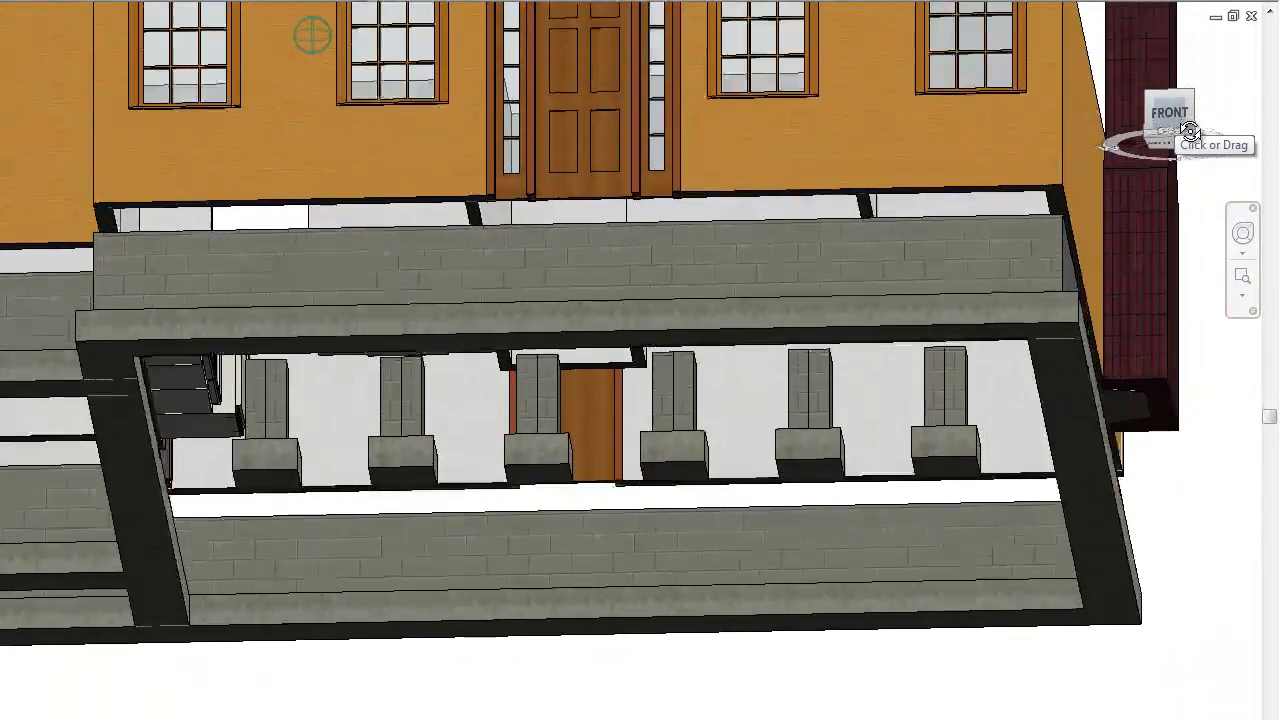
drag(1190, 130, 1166, 108)
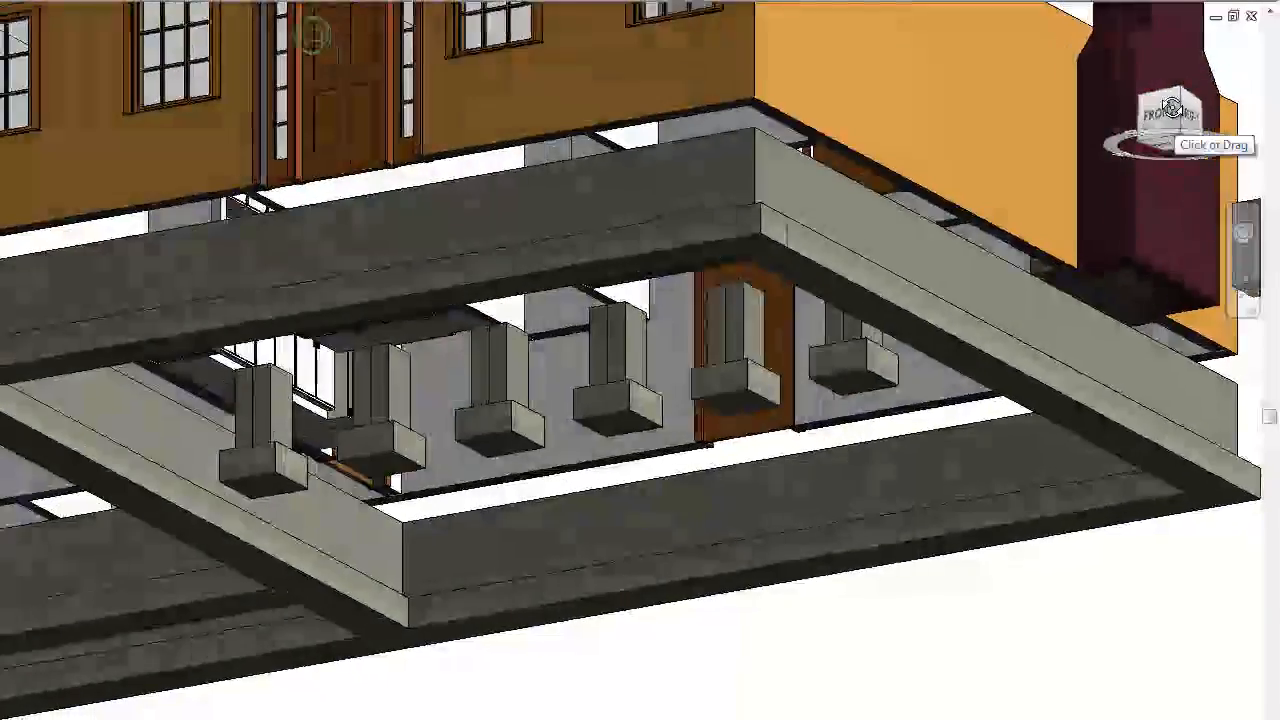
click(1166, 108)
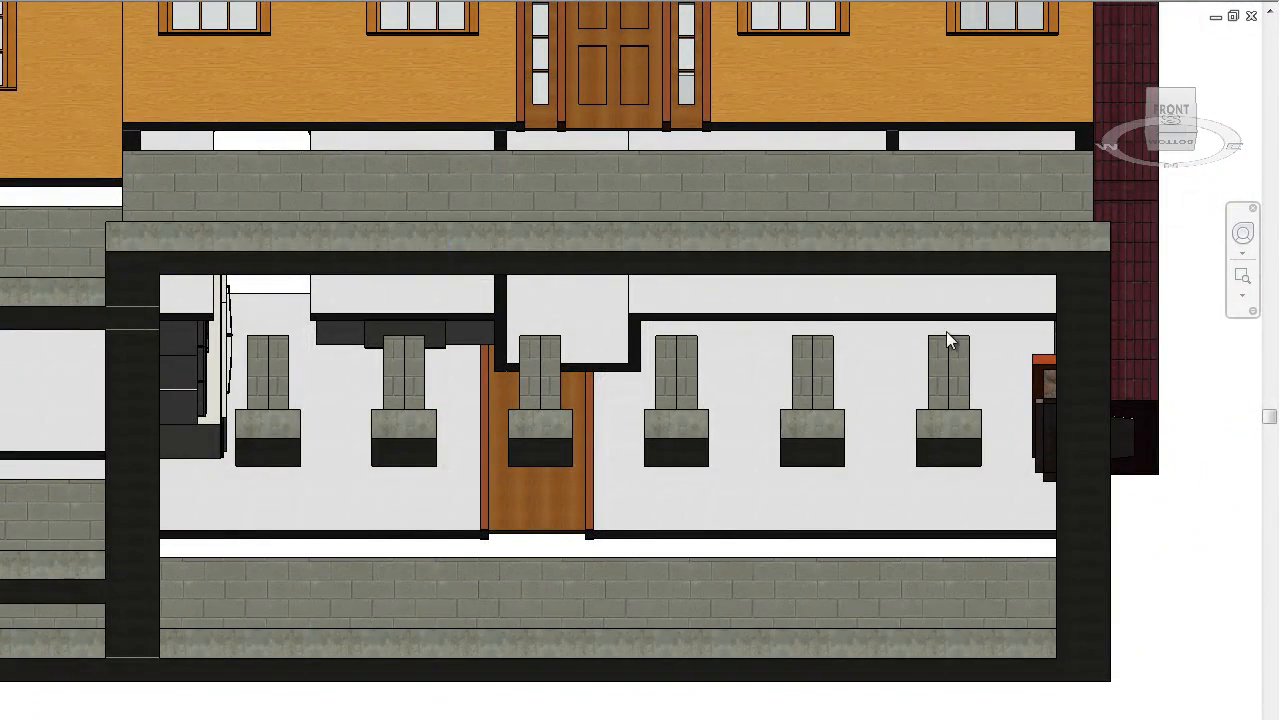
click(1191, 110)
drag(1168, 114, 1178, 220)
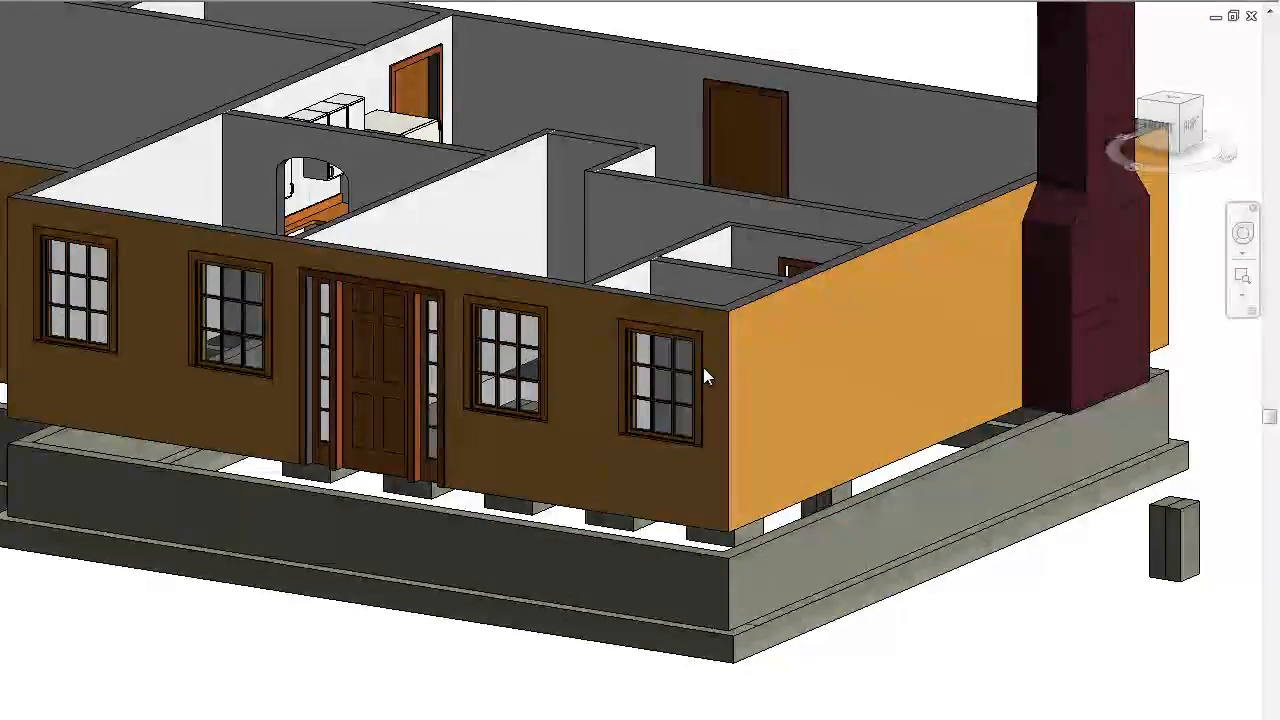
scroll(703, 373, down, 3)
shift+middle_drag(160, 514, 858, 268)
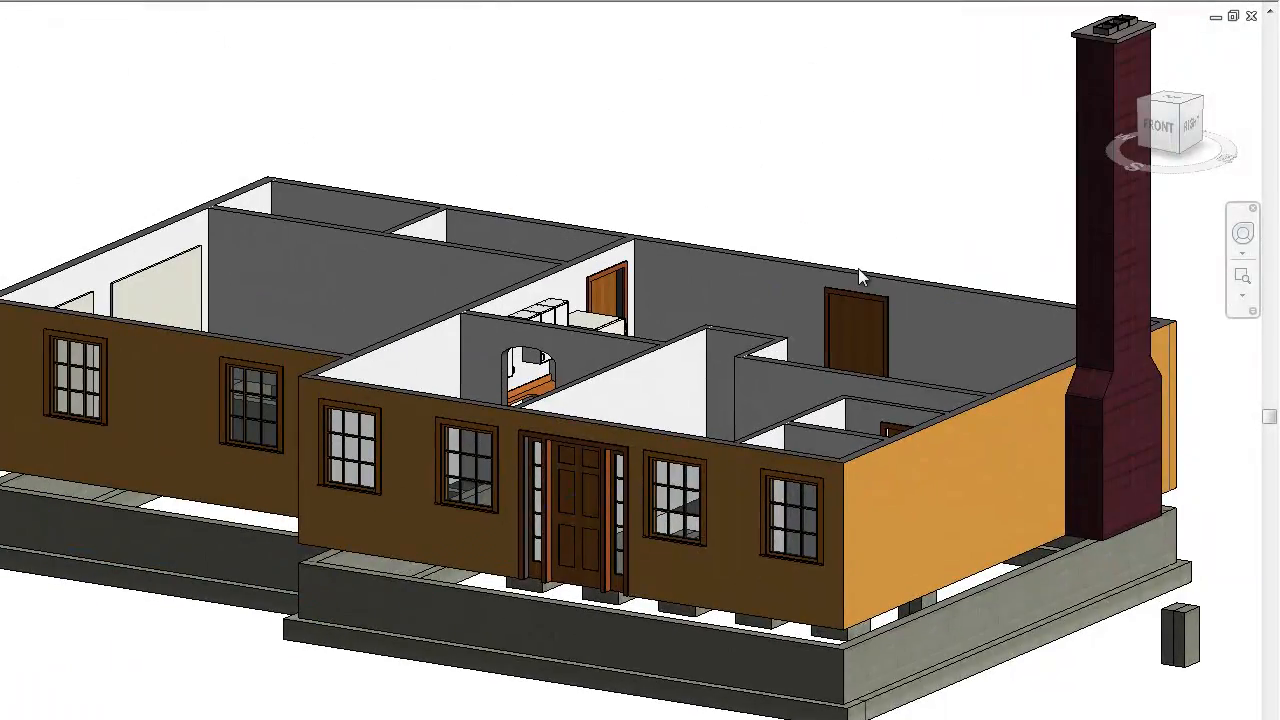
click(1163, 108)
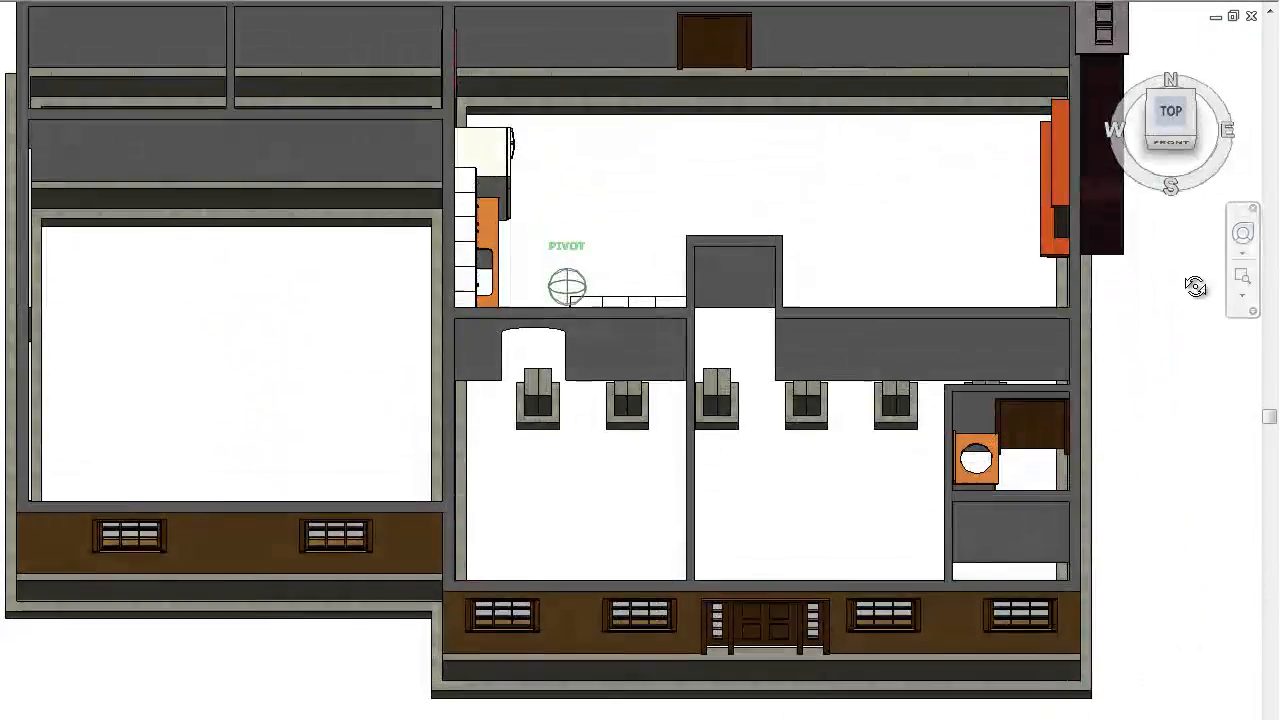
shift+middle_drag(1195, 287, 934, 194)
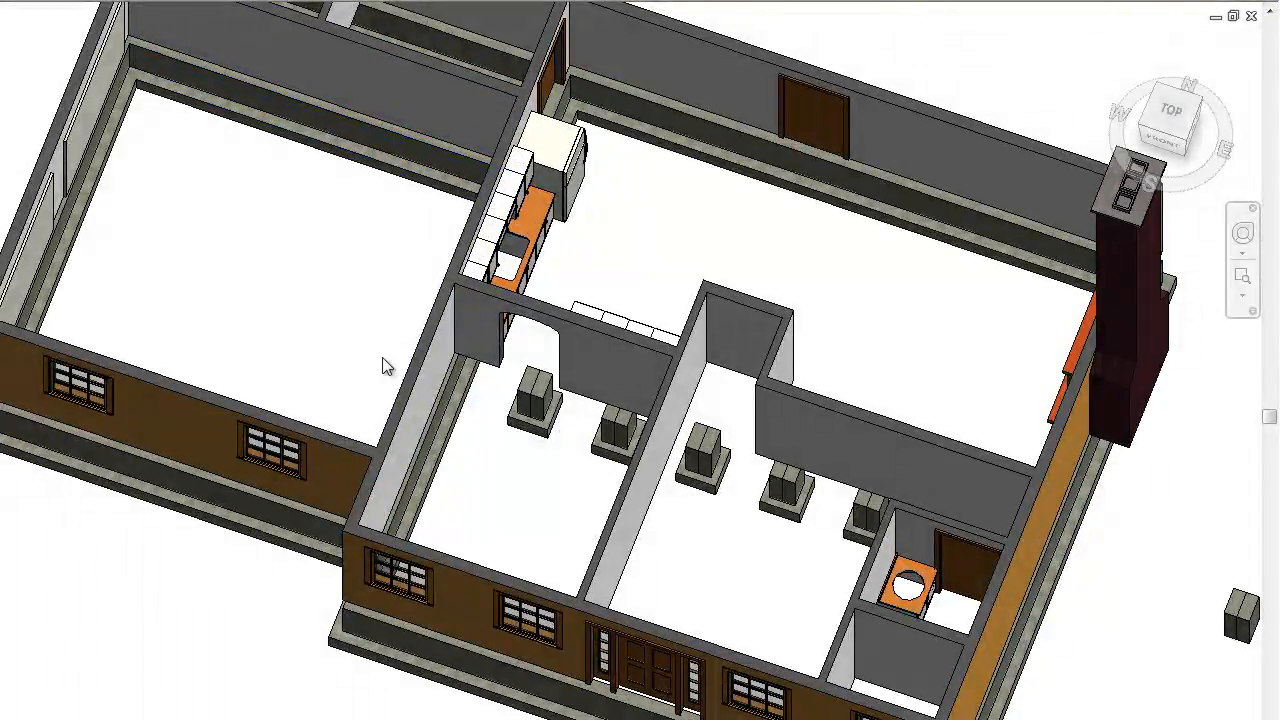
- Delete the stray masonry pier standing outside the building on the chimney side
middle_drag(781, 510, 541, 510)
drag(1054, 678, 980, 568)
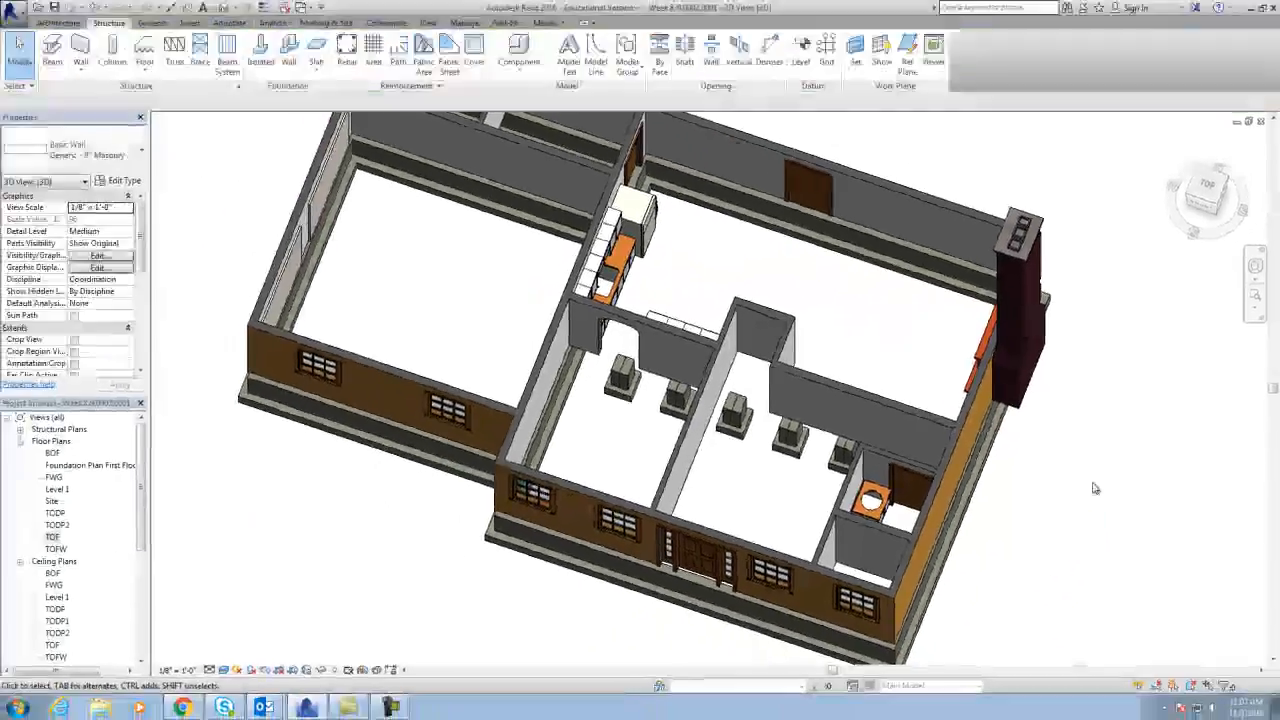
middle_drag(983, 568, 928, 551)
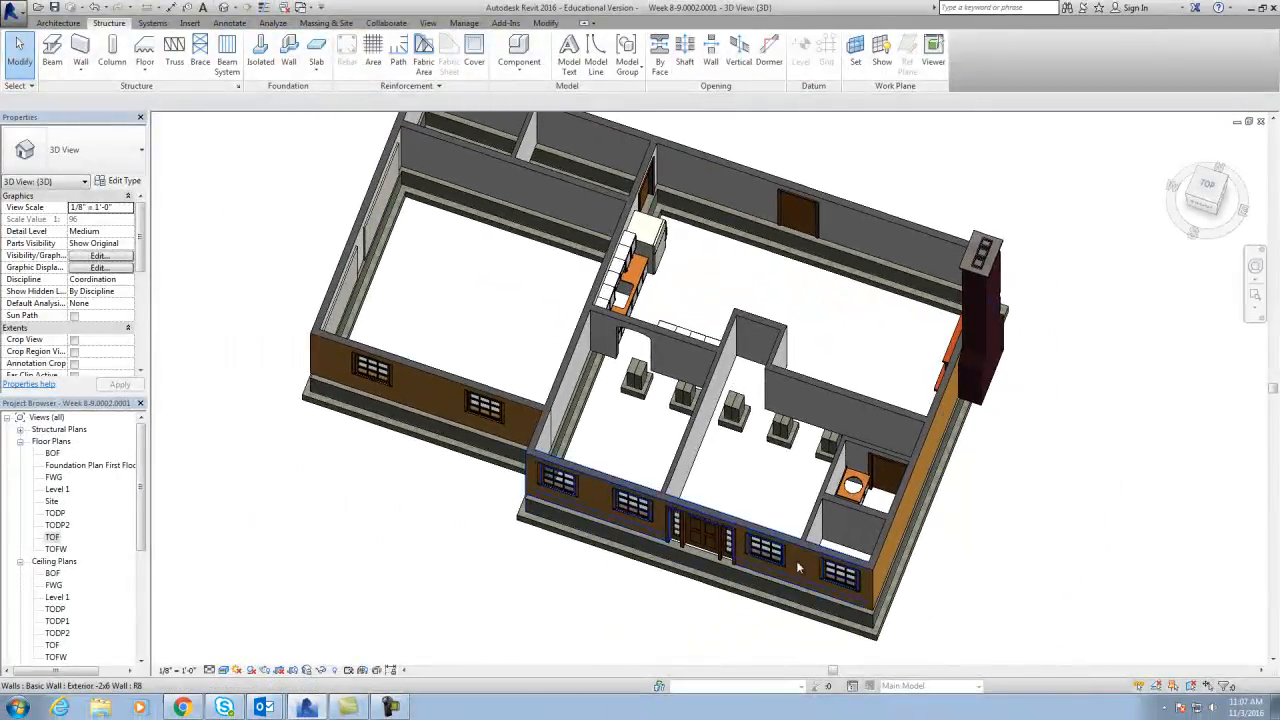
middle_drag(724, 476, 677, 480)
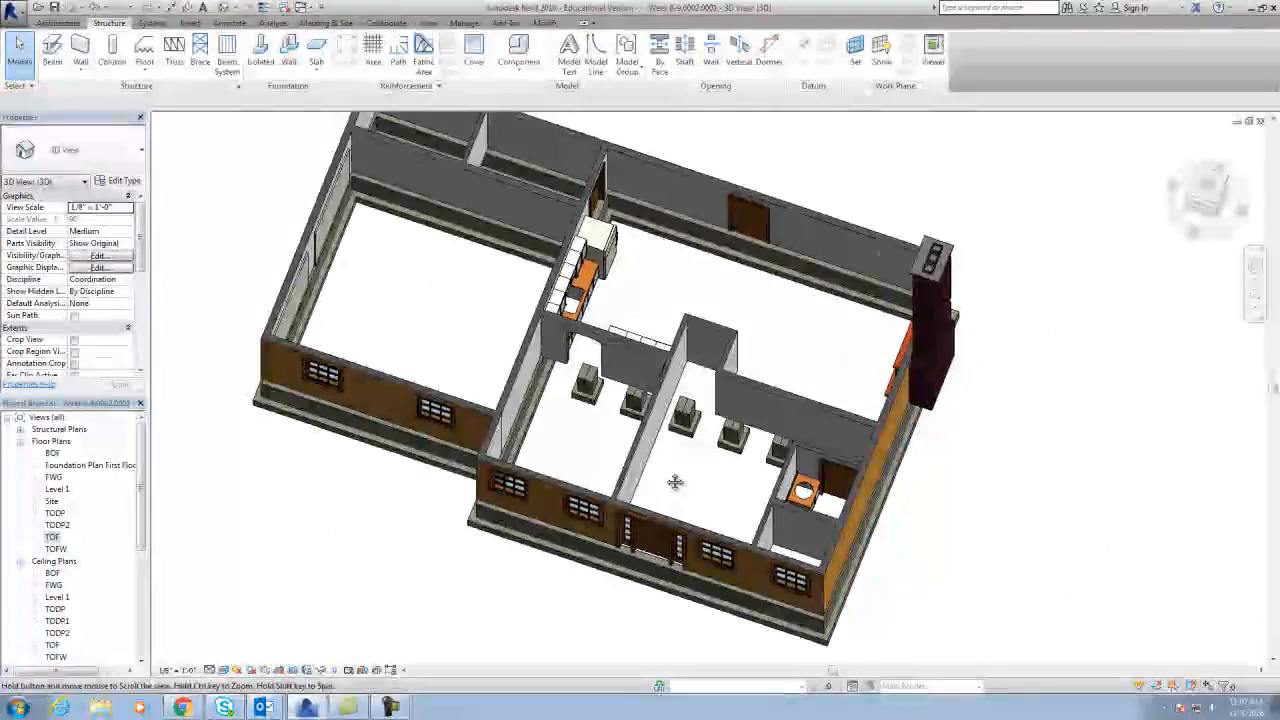